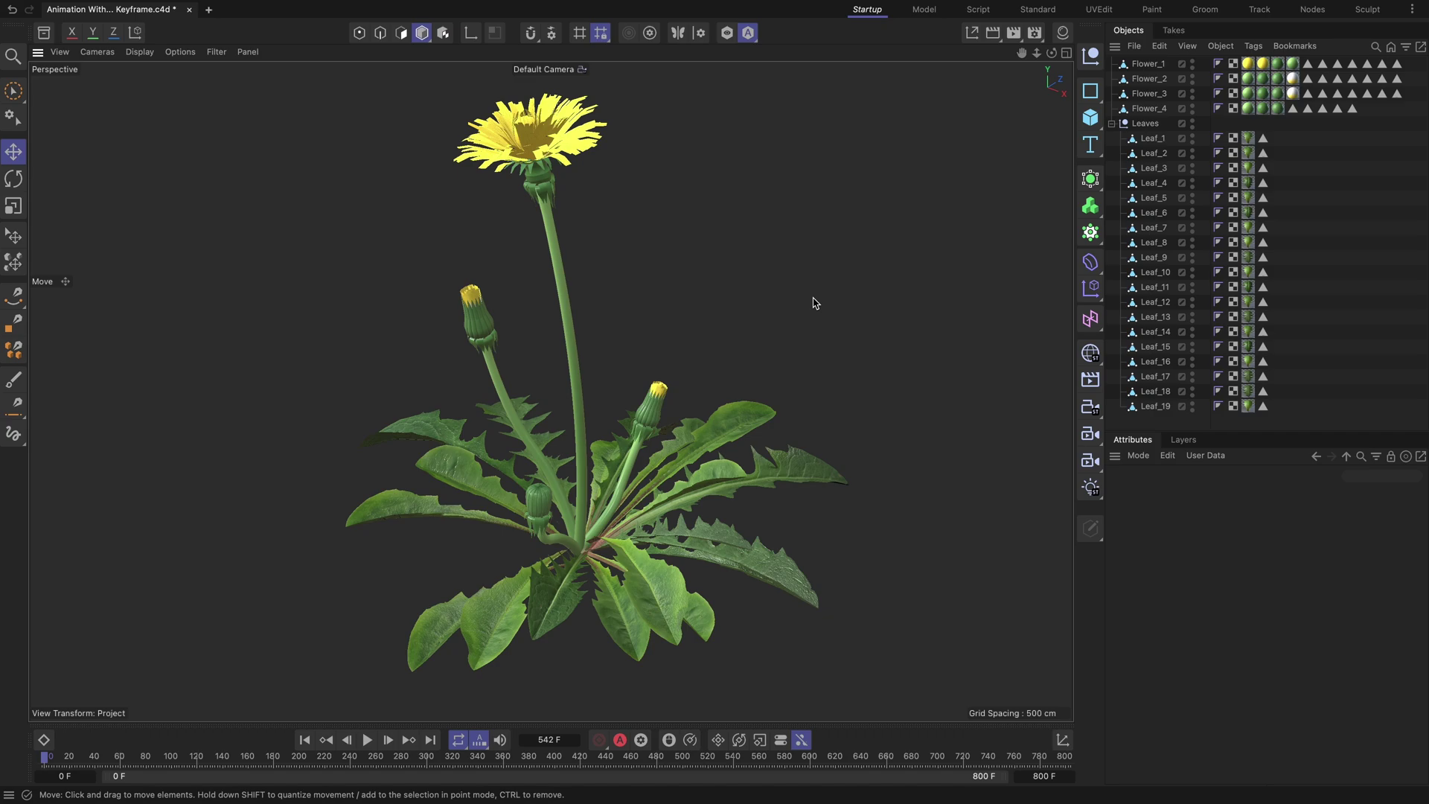
# Step: Solo the selection in the viewport and inspect Leaf_1 through Leaf_4 individually
pyautogui.click(727, 32)
pyautogui.click(1153, 138)
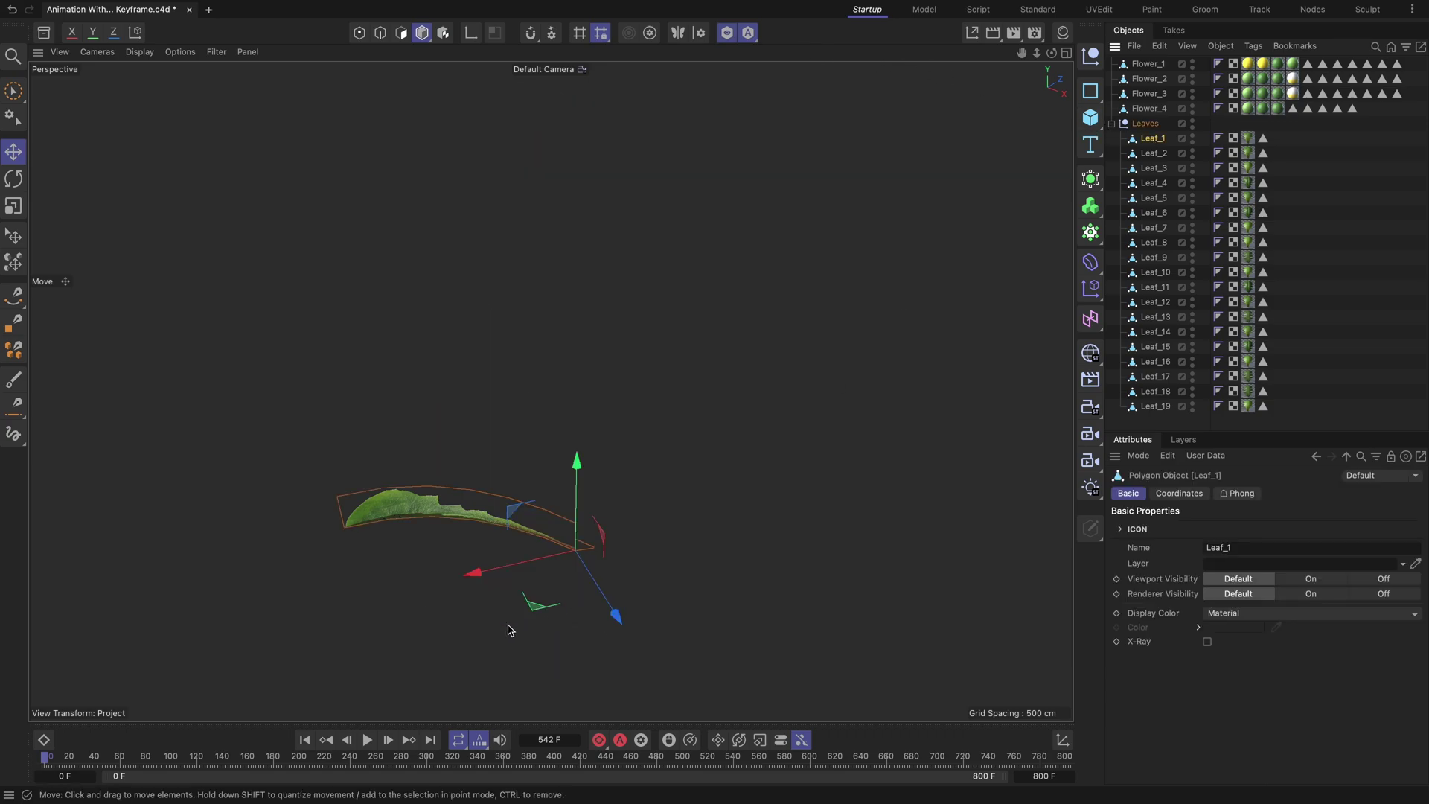
pyautogui.scroll(5, 506, 637)
pyautogui.keyDown('alt'); pyautogui.moveTo(511, 632); pyautogui.dragTo(411, 628); pyautogui.keyUp('alt')
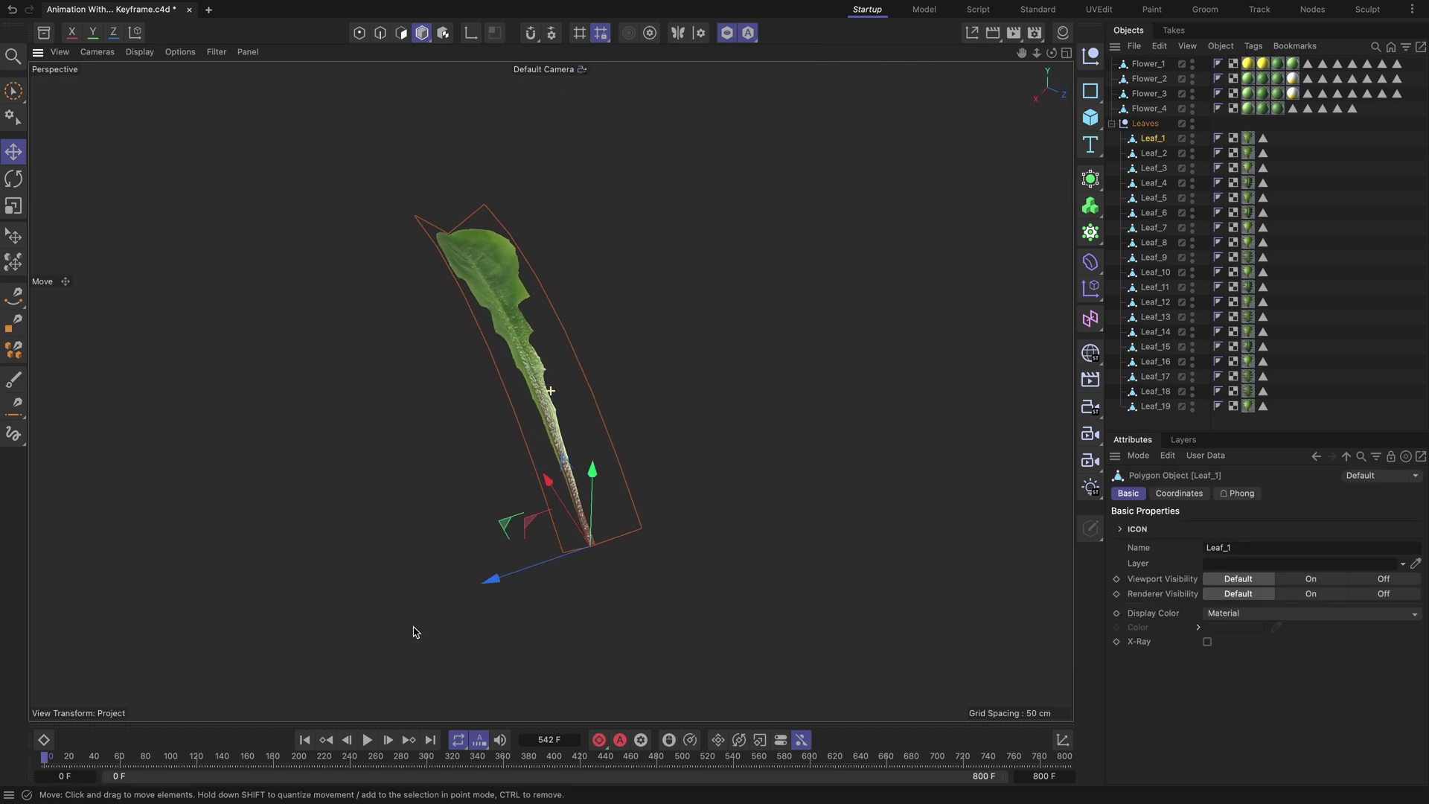
pyautogui.click(1165, 158)
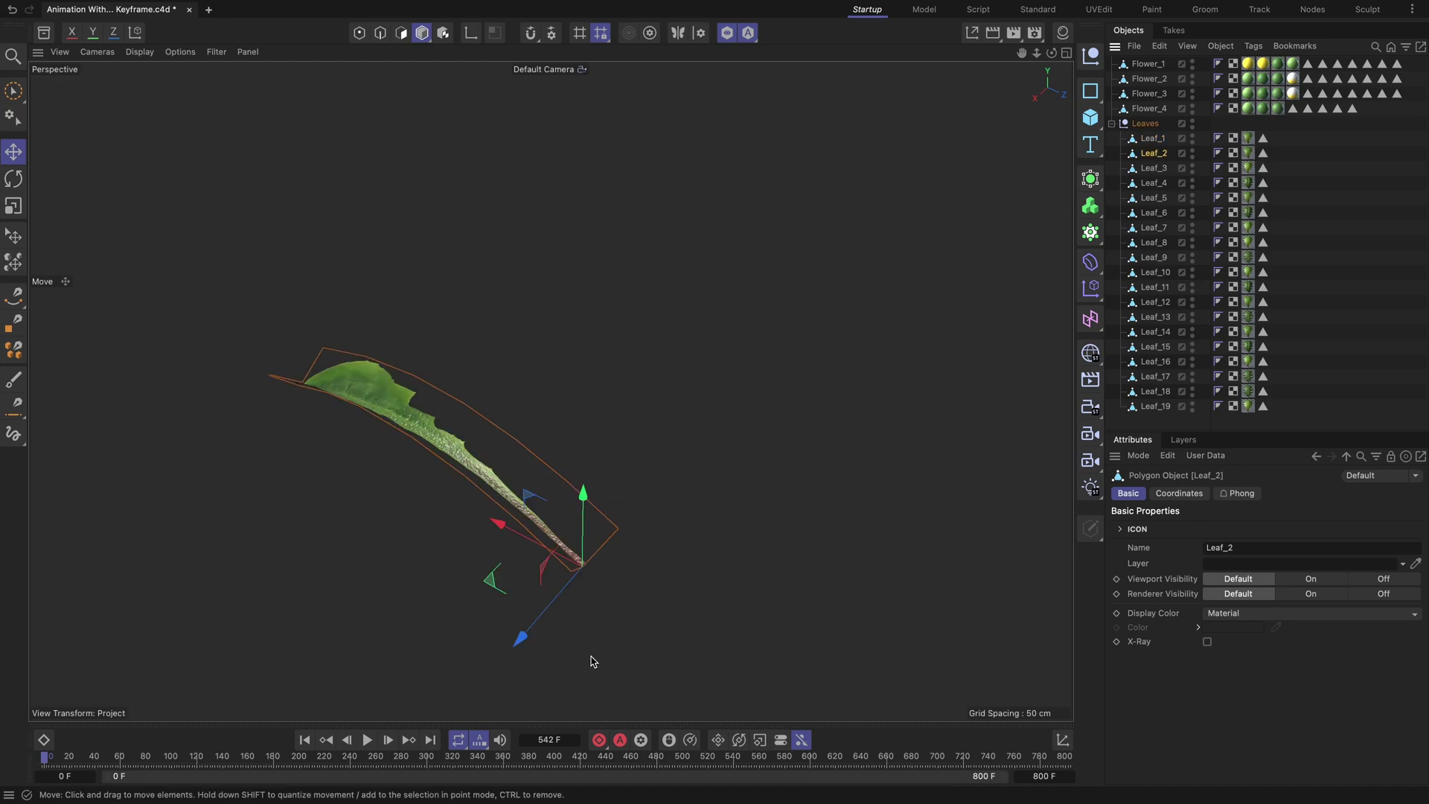
pyautogui.moveTo(590, 661)
pyautogui.keyDown('alt'); pyautogui.mouseDown()
pyautogui.moveTo(542, 673)
pyautogui.moveTo(468, 663)
pyautogui.moveTo(545, 647)
pyautogui.moveTo(603, 661)
pyautogui.moveTo(577, 680)
pyautogui.moveTo(471, 677)
pyautogui.moveTo(429, 638)
pyautogui.moveTo(434, 663)
pyautogui.moveTo(526, 680)
pyautogui.moveTo(583, 663)
pyautogui.mouseUp(); pyautogui.keyUp('alt')
pyautogui.click(1170, 171)
pyautogui.click(1154, 182)
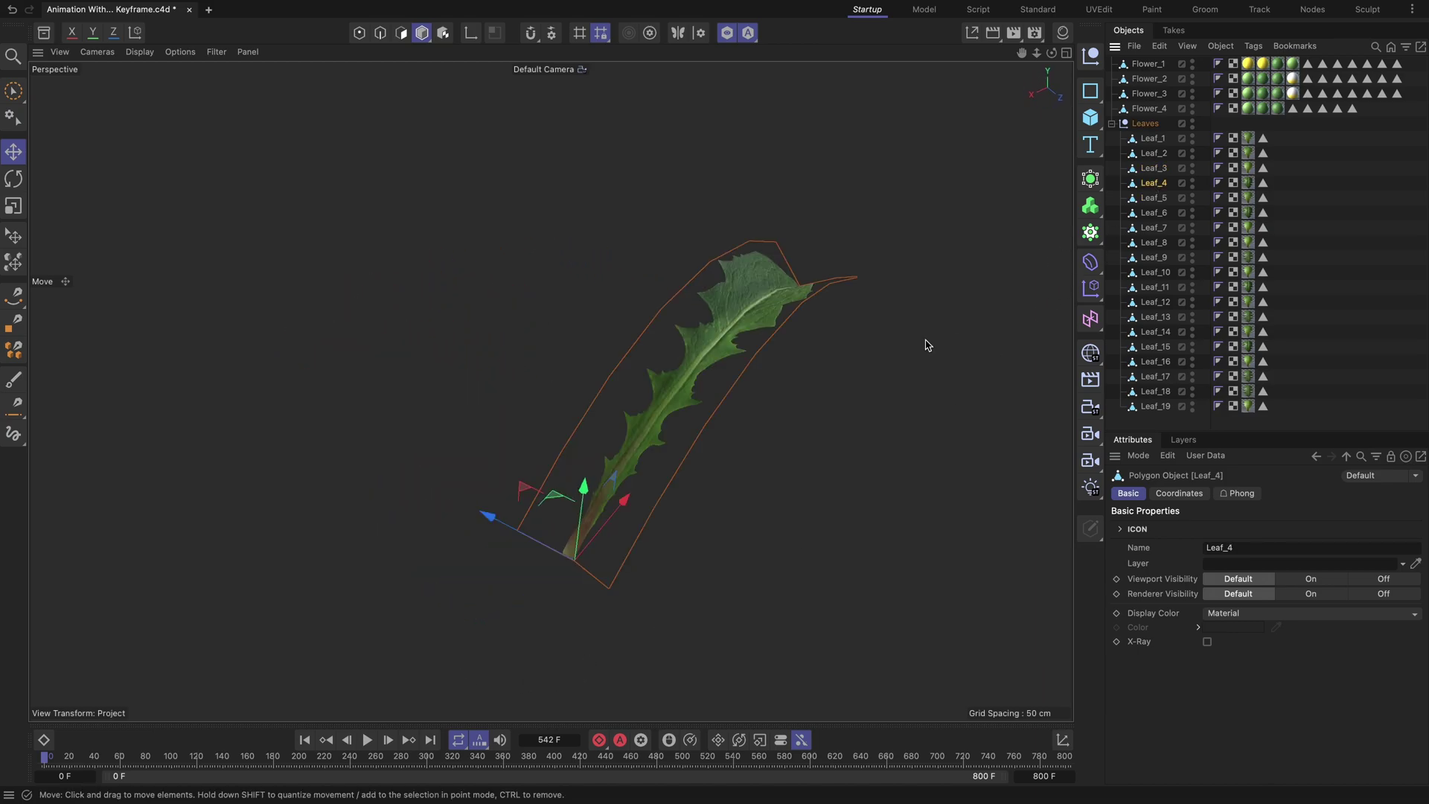
pyautogui.moveTo(682, 555)
pyautogui.keyDown('alt'); pyautogui.mouseDown()
pyautogui.moveTo(789, 543)
pyautogui.moveTo(687, 538)
pyautogui.mouseUp(); pyautogui.keyUp('alt')
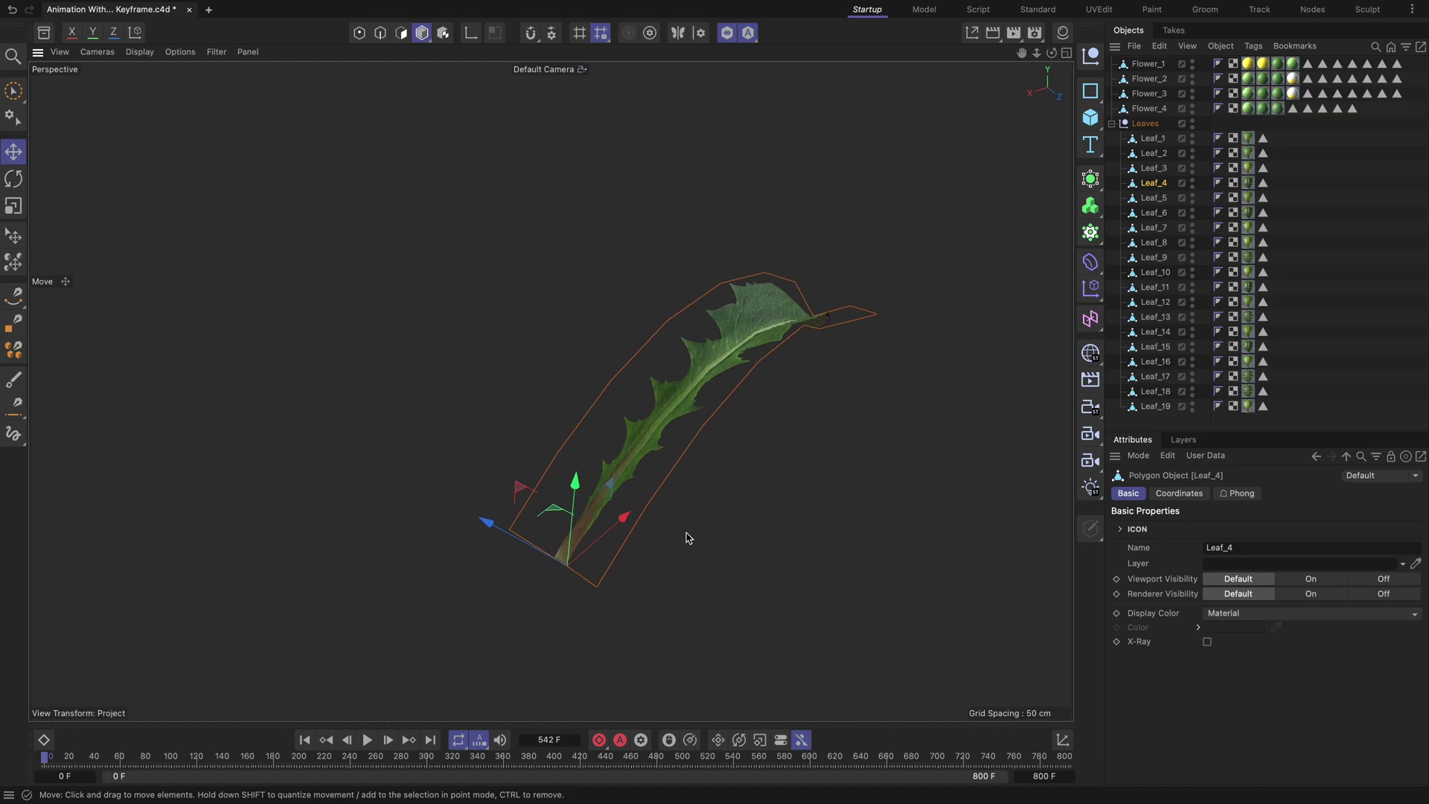
# Step: Inspect Flower_1 through Flower_4 on their own, then show the whole dandelion again
pyautogui.click(1149, 67)
pyautogui.keyDown('alt'); pyautogui.moveTo(602, 558); pyautogui.dragTo(727, 543); pyautogui.keyUp('alt')
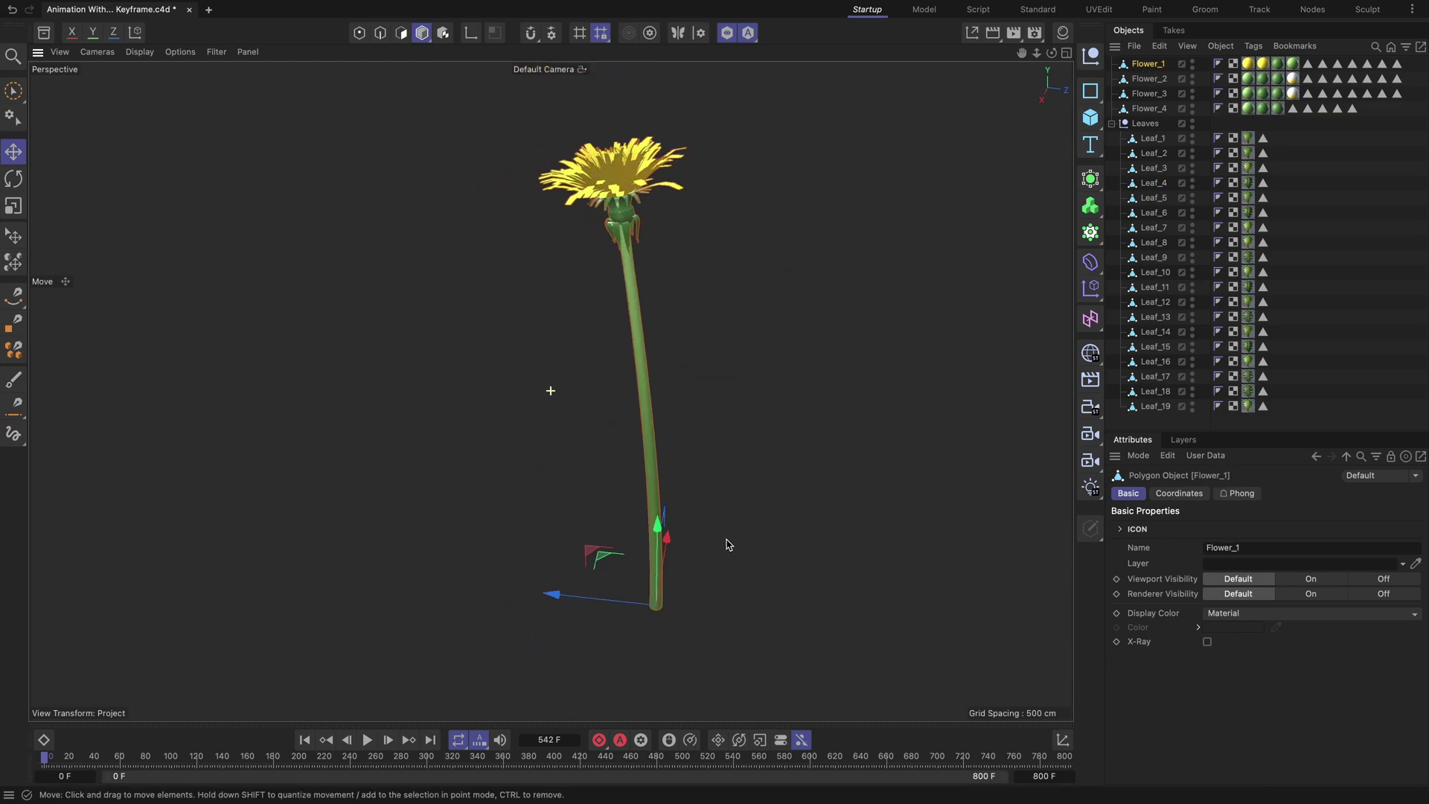
pyautogui.click(1150, 78)
pyautogui.keyDown('alt'); pyautogui.moveTo(592, 681); pyautogui.dragTo(759, 600); pyautogui.keyUp('alt')
pyautogui.press('Down')
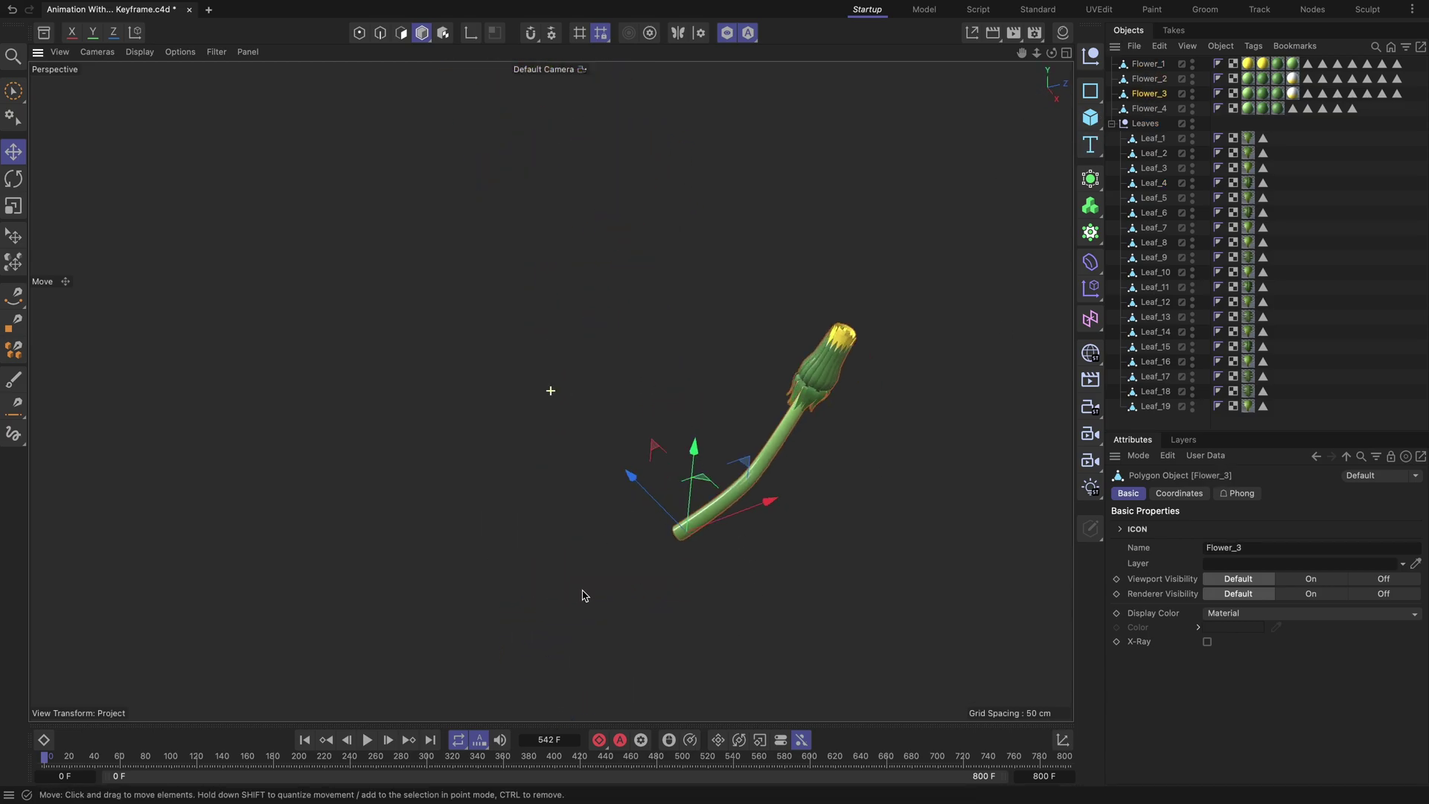
pyautogui.keyDown('alt'); pyautogui.moveTo(584, 594); pyautogui.dragTo(650, 536); pyautogui.keyUp('alt')
pyautogui.press('Down')
pyautogui.keyDown('alt'); pyautogui.moveTo(830, 482); pyautogui.dragTo(548, 389); pyautogui.keyUp('alt')
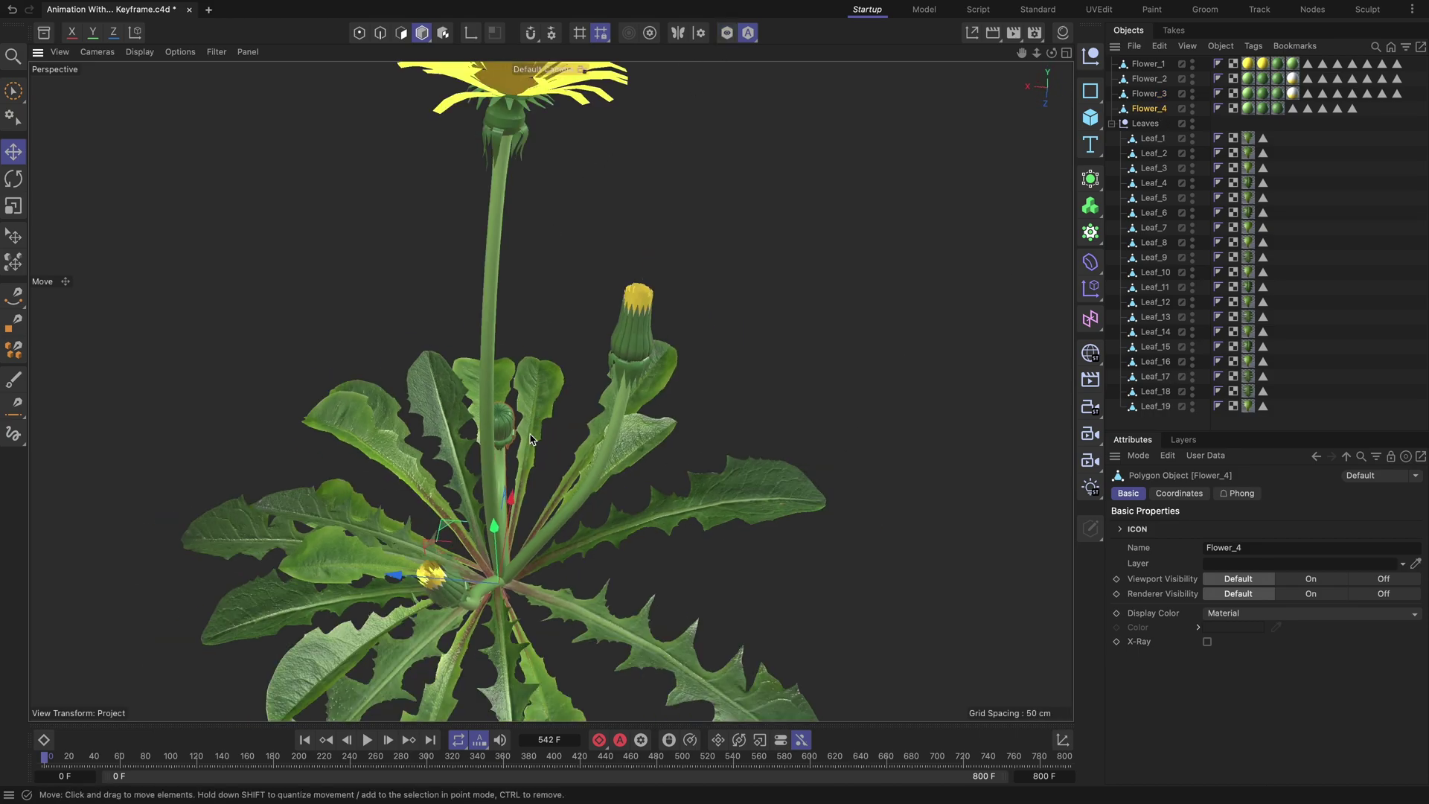
pyautogui.scroll(-5, 530, 439)
pyautogui.keyDown('alt'); pyautogui.moveTo(692, 309); pyautogui.dragTo(726, 334); pyautogui.keyUp('alt')
pyautogui.click(827, 354)
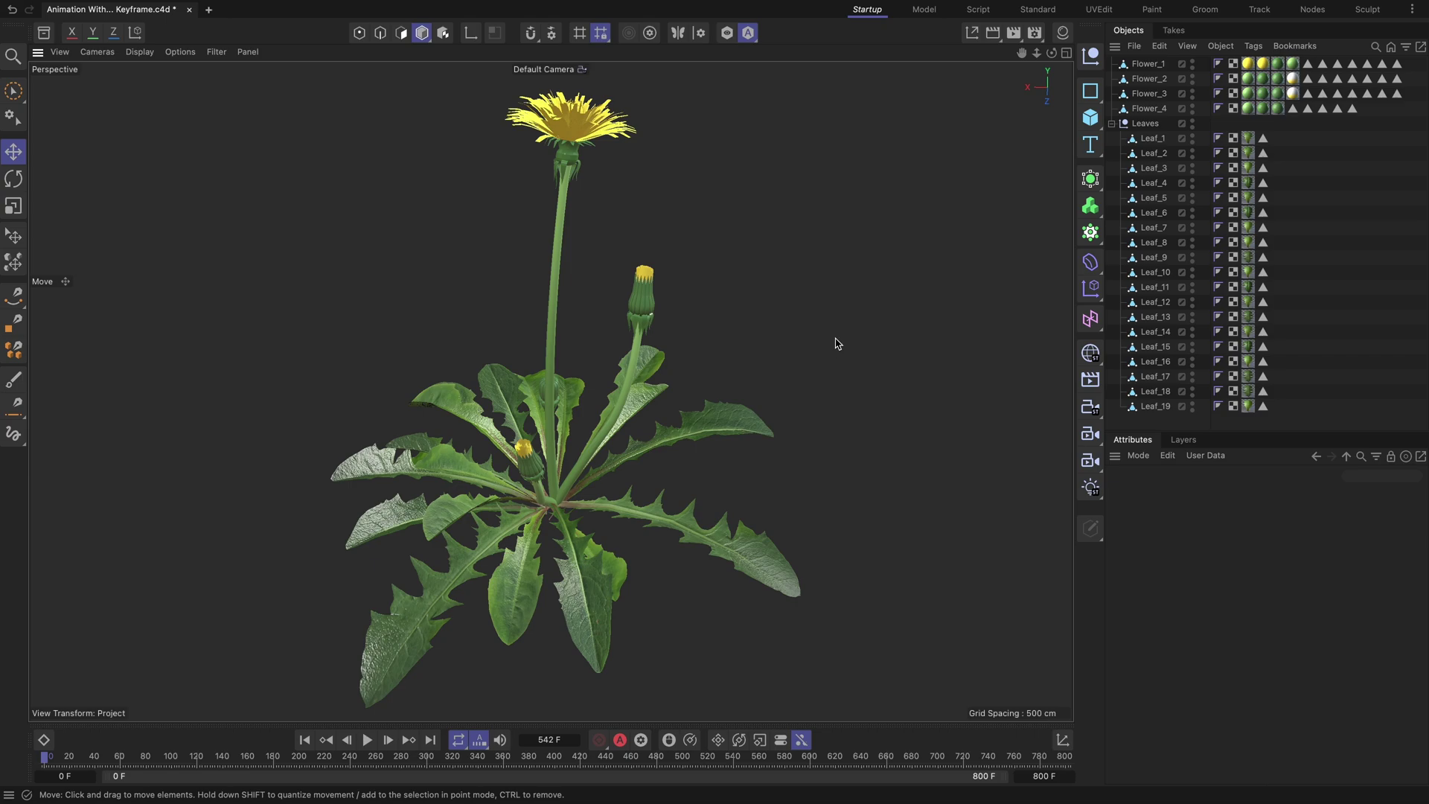
# Step: Select Leaf_1 through Leaf_19 and wrap each leaf in its own null
pyautogui.click(1153, 139)
pyautogui.keyDown('shift'); pyautogui.click(1162, 412); pyautogui.keyUp('shift')
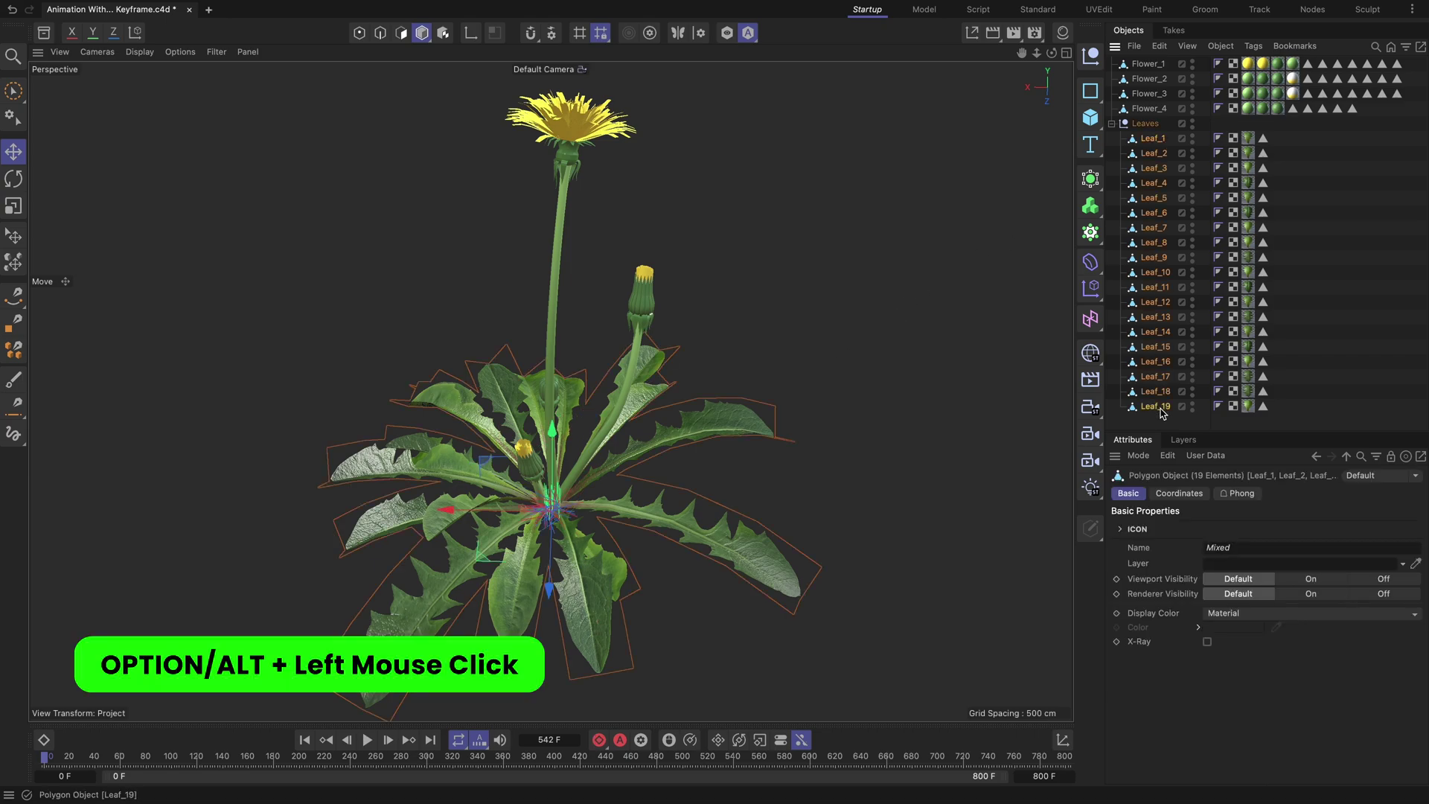
pyautogui.keyDown('alt'); pyautogui.click(1093, 58); pyautogui.keyUp('alt')
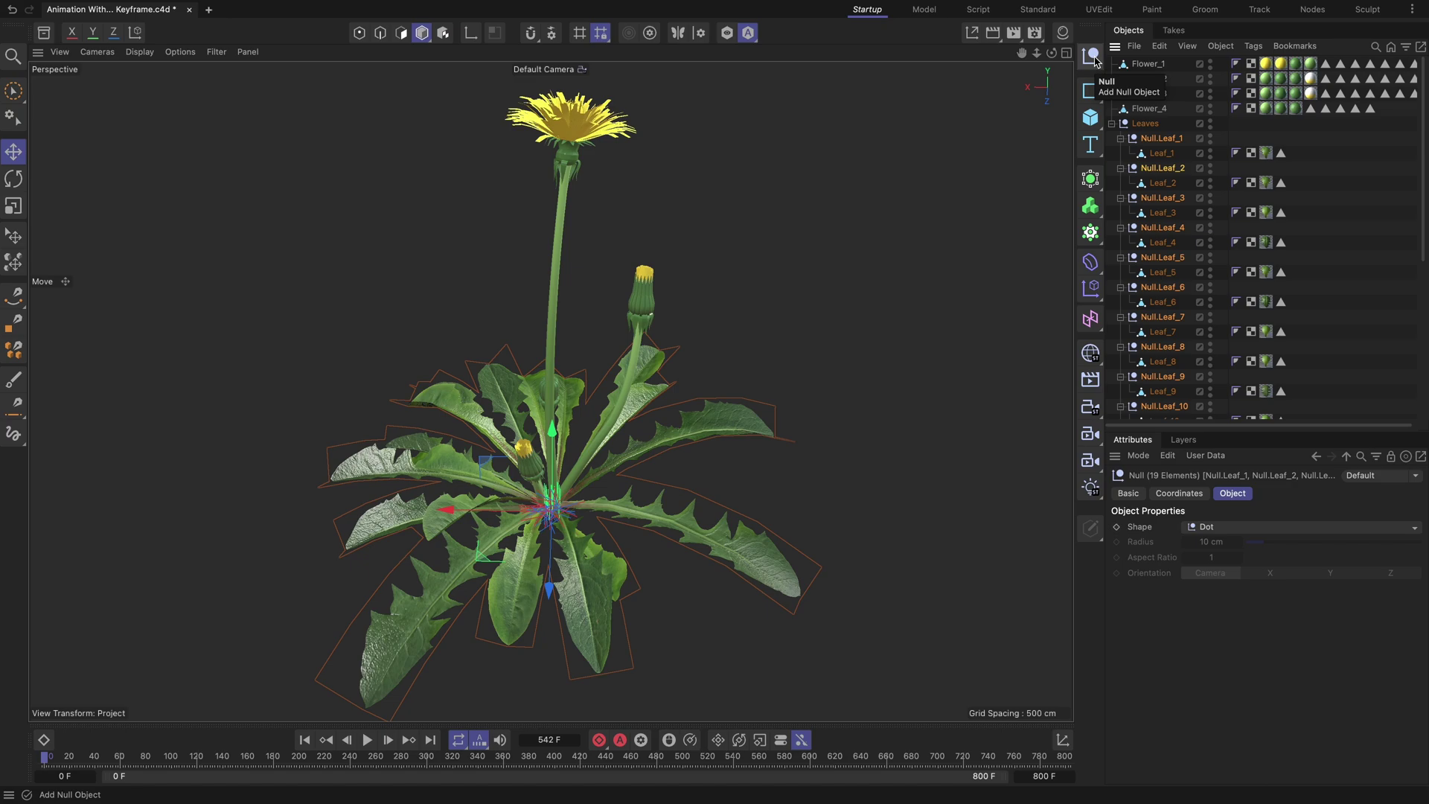
# Step: Add a Fracture object inside Leaves as the parent of the leaf nulls
pyautogui.click(1090, 206)
pyautogui.click(1139, 294)
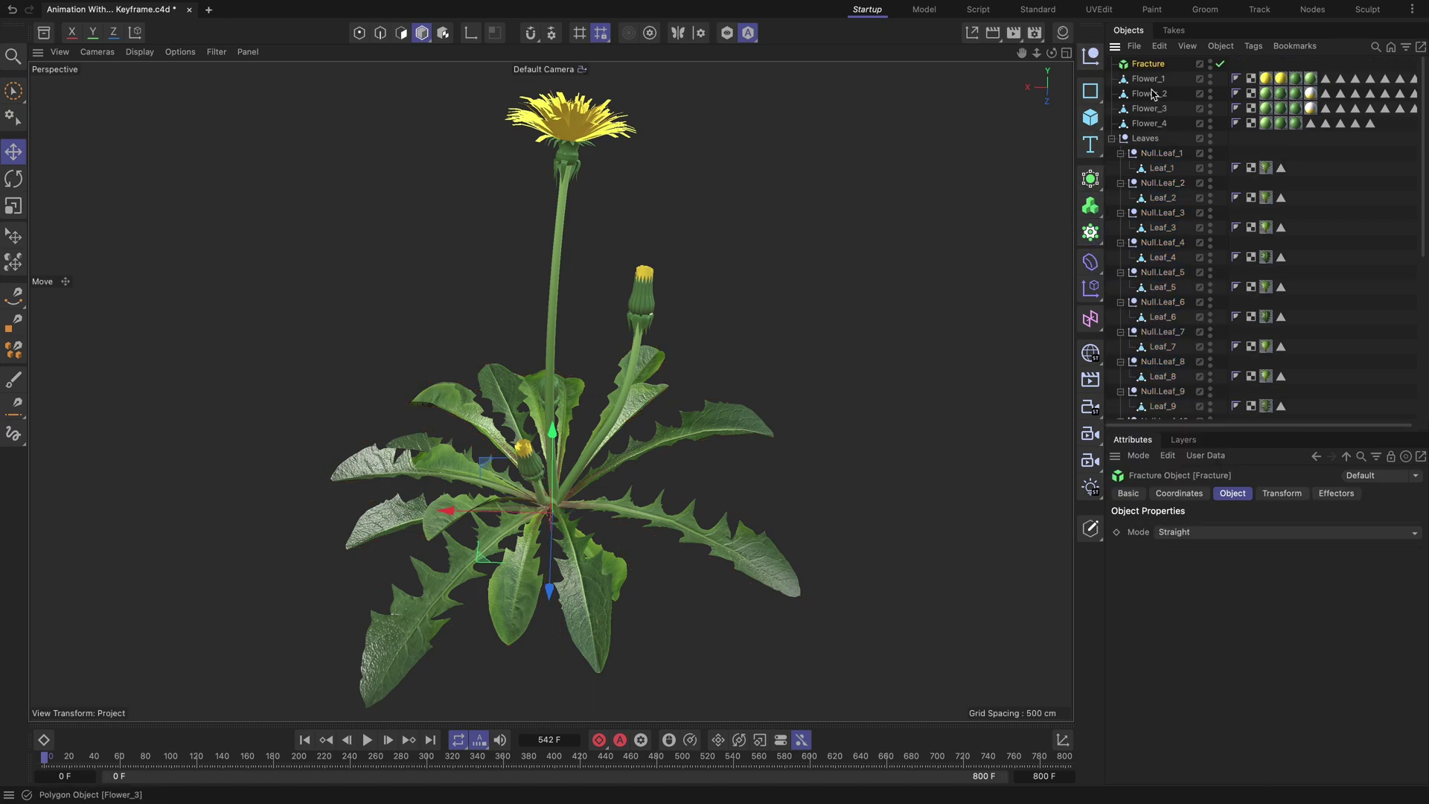
pyautogui.moveTo(1148, 64); pyautogui.dragTo(1122, 144)
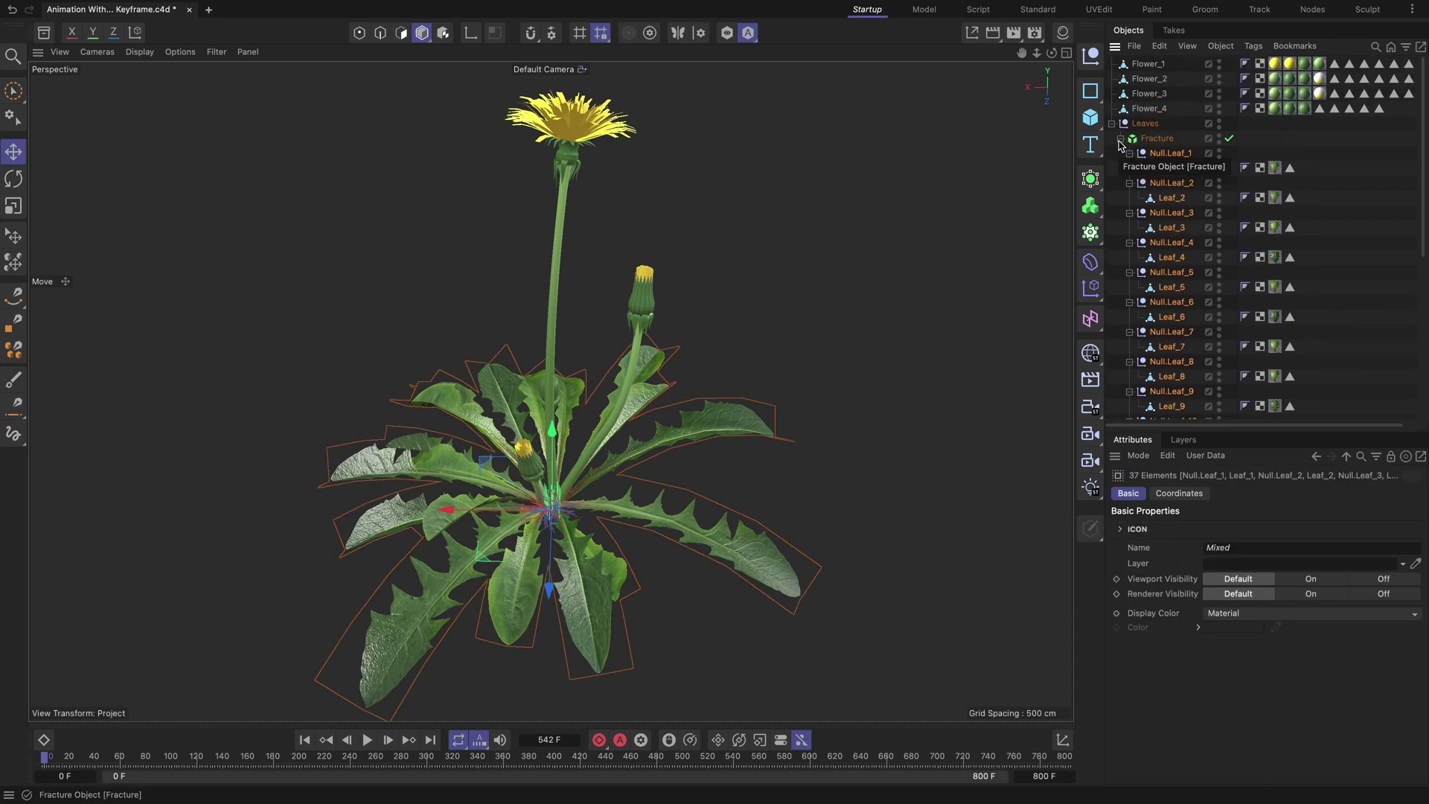
pyautogui.click(1121, 139)
# Step: Add a Shader effector named 'Leaves Rotation Shader' inside Leaves, linked to Fracture's effectors
pyautogui.click(498, 9)
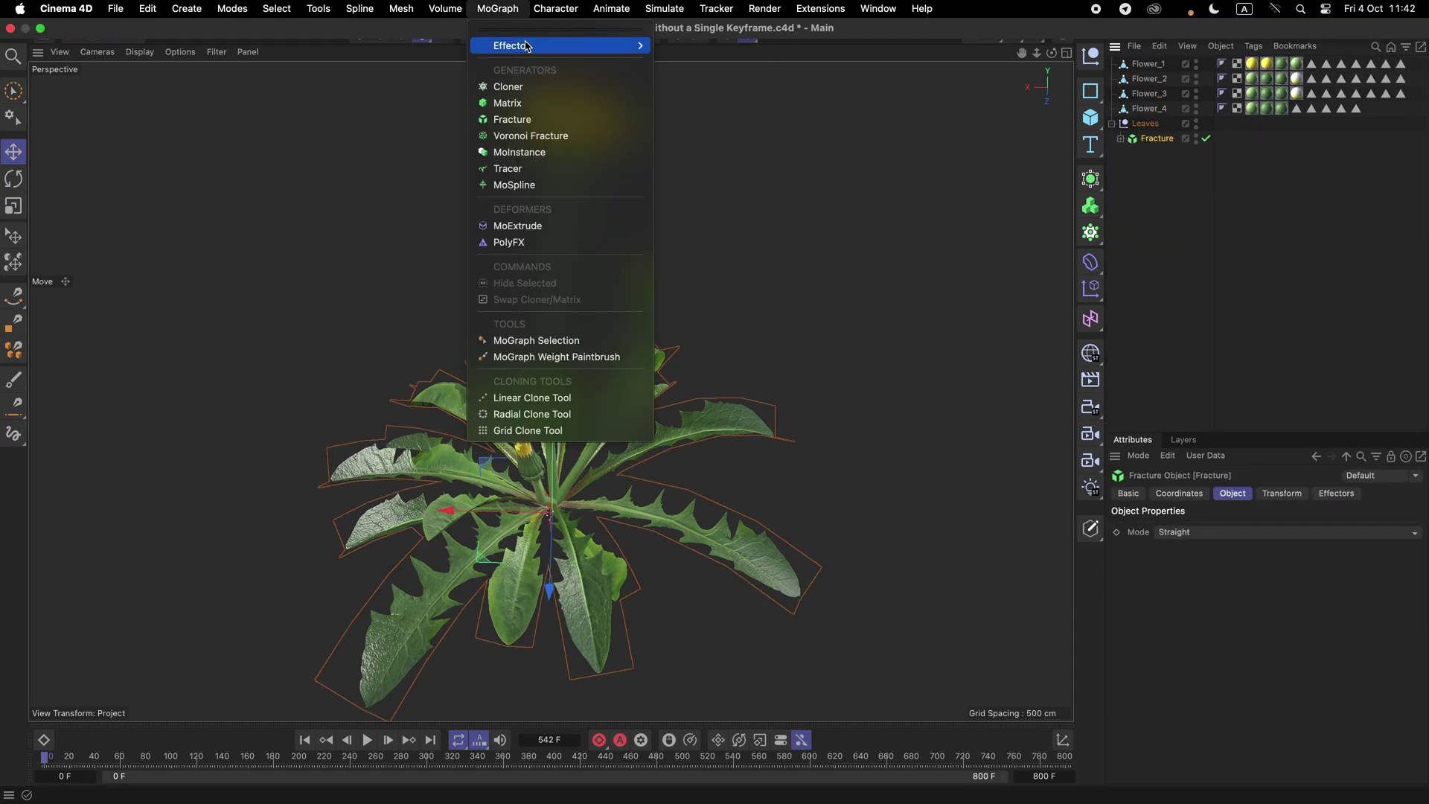
pyautogui.click(689, 200)
pyautogui.doubleClick(1148, 64)
pyautogui.write('Leaves')
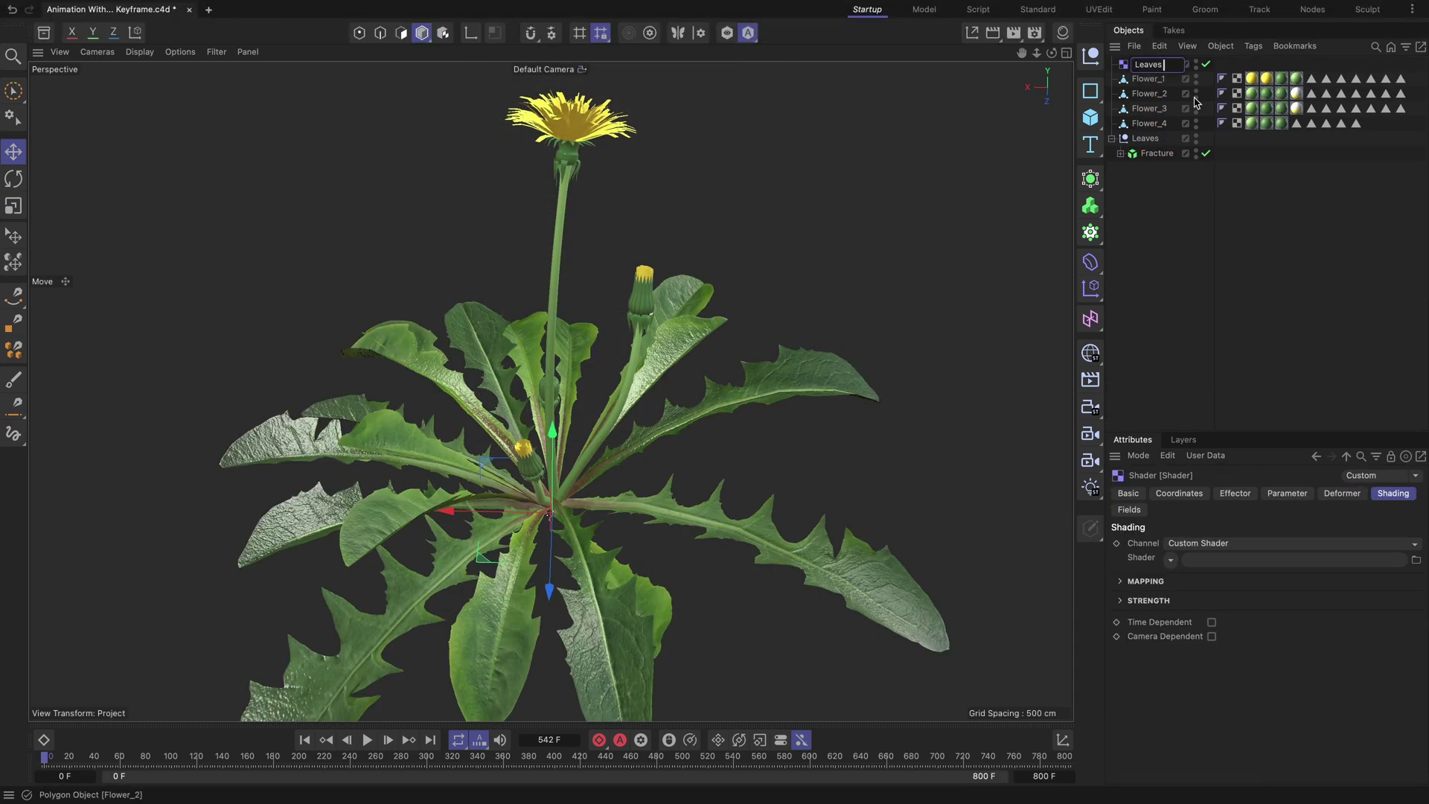
pyautogui.write(' Rotation Shader')
pyautogui.press('Return')
pyautogui.moveTo(1161, 64); pyautogui.dragTo(1146, 139)
pyautogui.click(1157, 153)
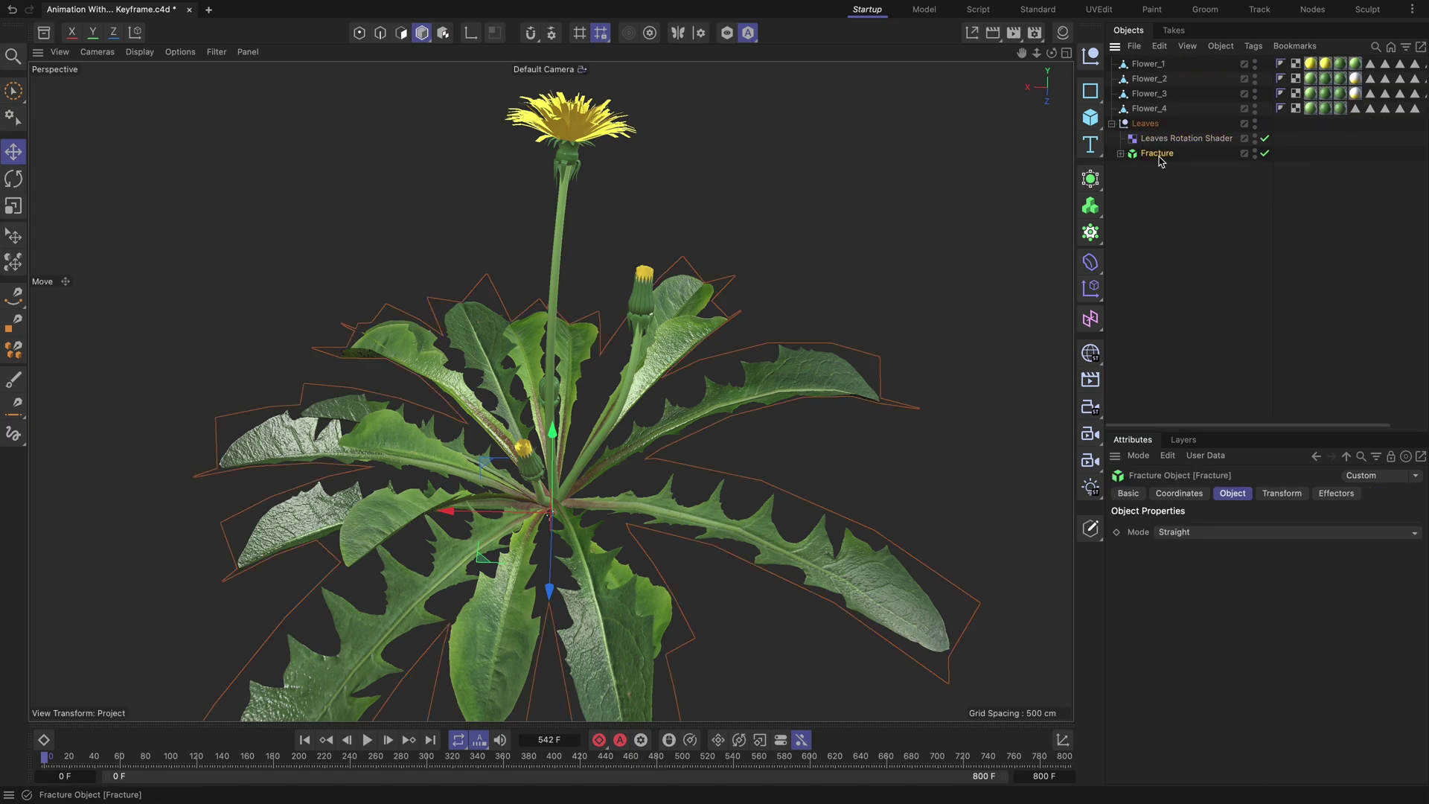
pyautogui.click(1338, 494)
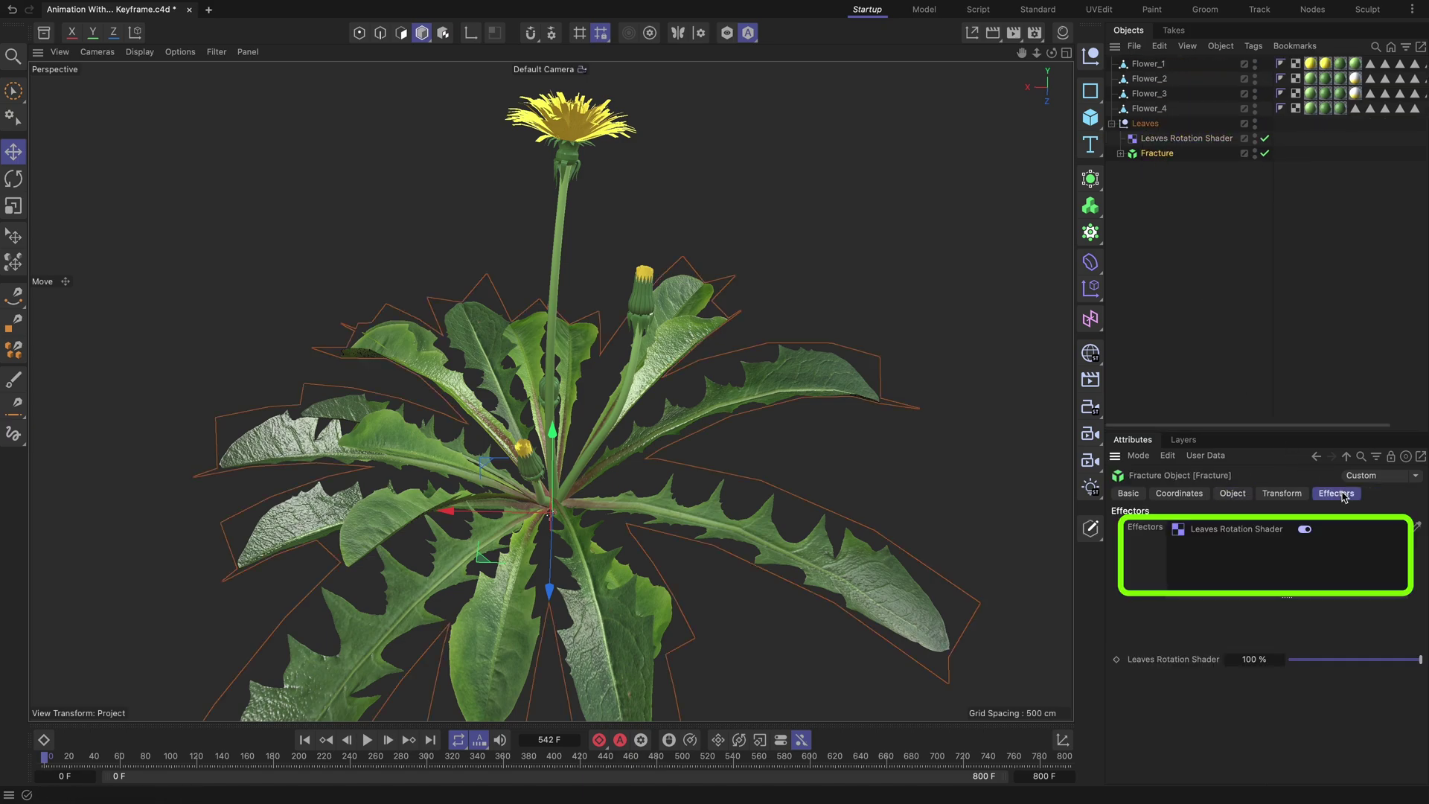
# Step: Switch the Leaves Rotation Shader from scale to rotation with H 10°, P -10°, B 7°
pyautogui.click(1191, 139)
pyautogui.moveTo(1216, 431); pyautogui.dragTo(1206, 320)
pyautogui.click(1208, 454)
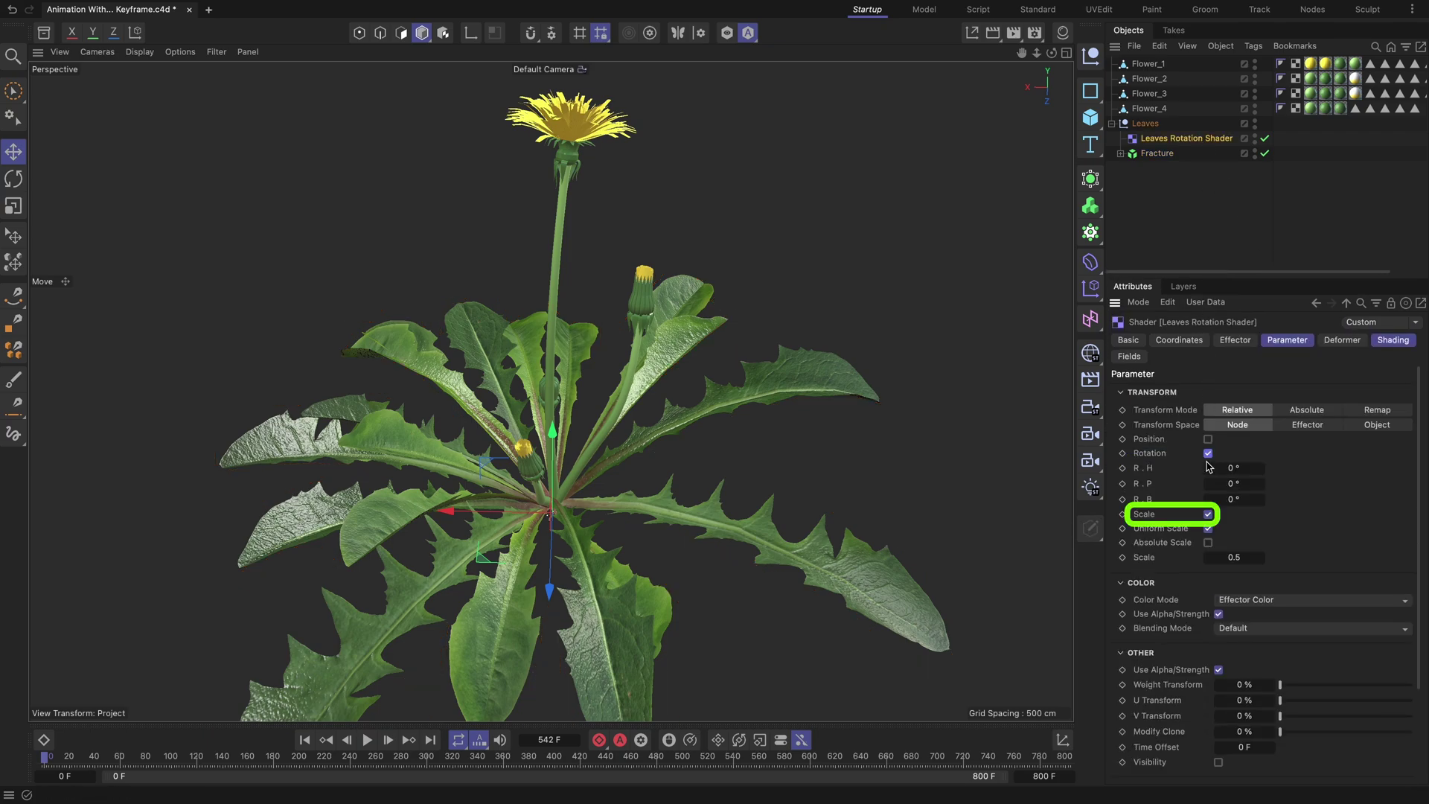
pyautogui.click(1208, 513)
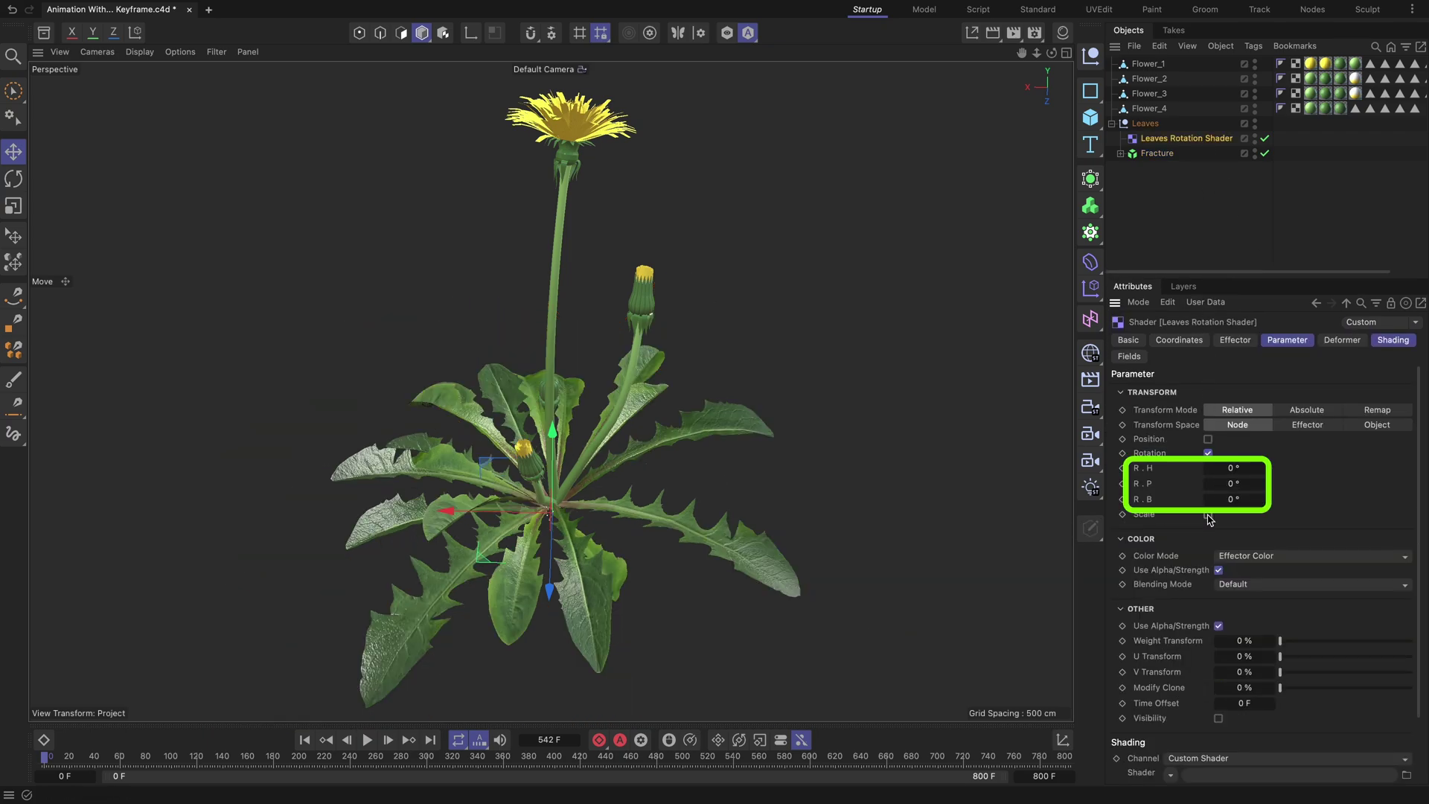
pyautogui.click(1234, 468)
pyautogui.write('10')
pyautogui.press('Tab')
pyautogui.write('-10')
pyautogui.press('Tab')
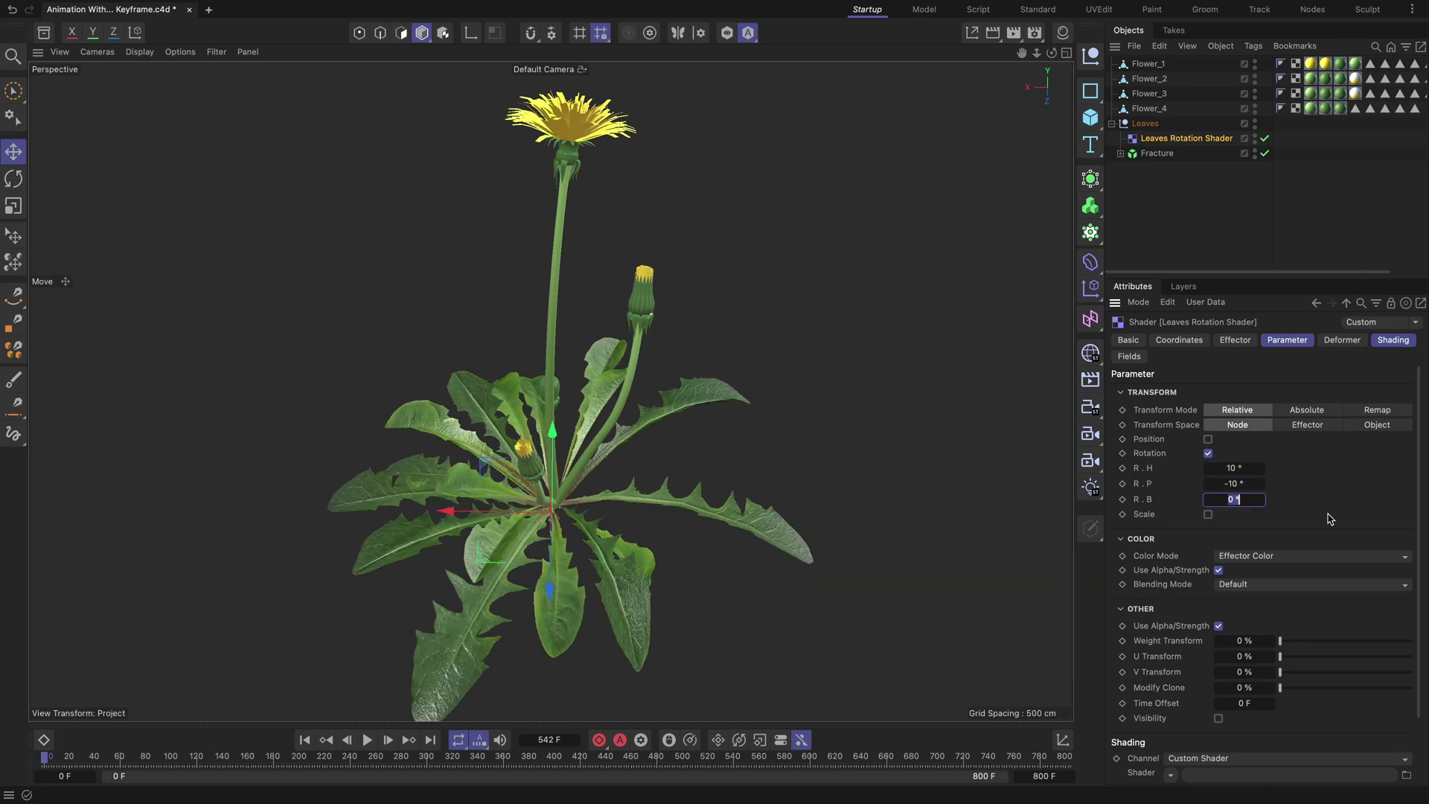
pyautogui.press('Return')
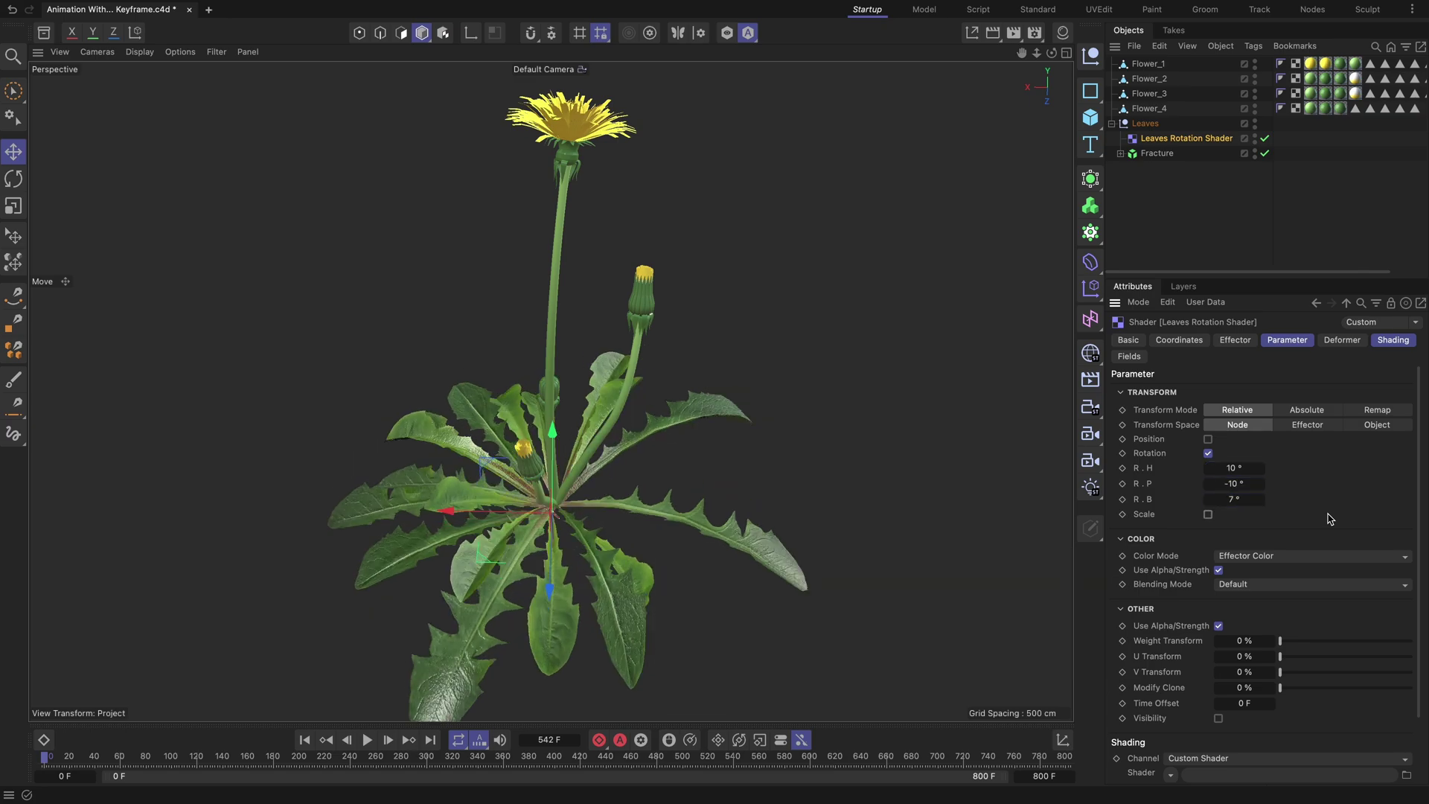
pyautogui.click(1392, 340)
# Step: Load a time-dependent Noise shader into the Leaves Rotation Shader
pyautogui.click(1173, 408)
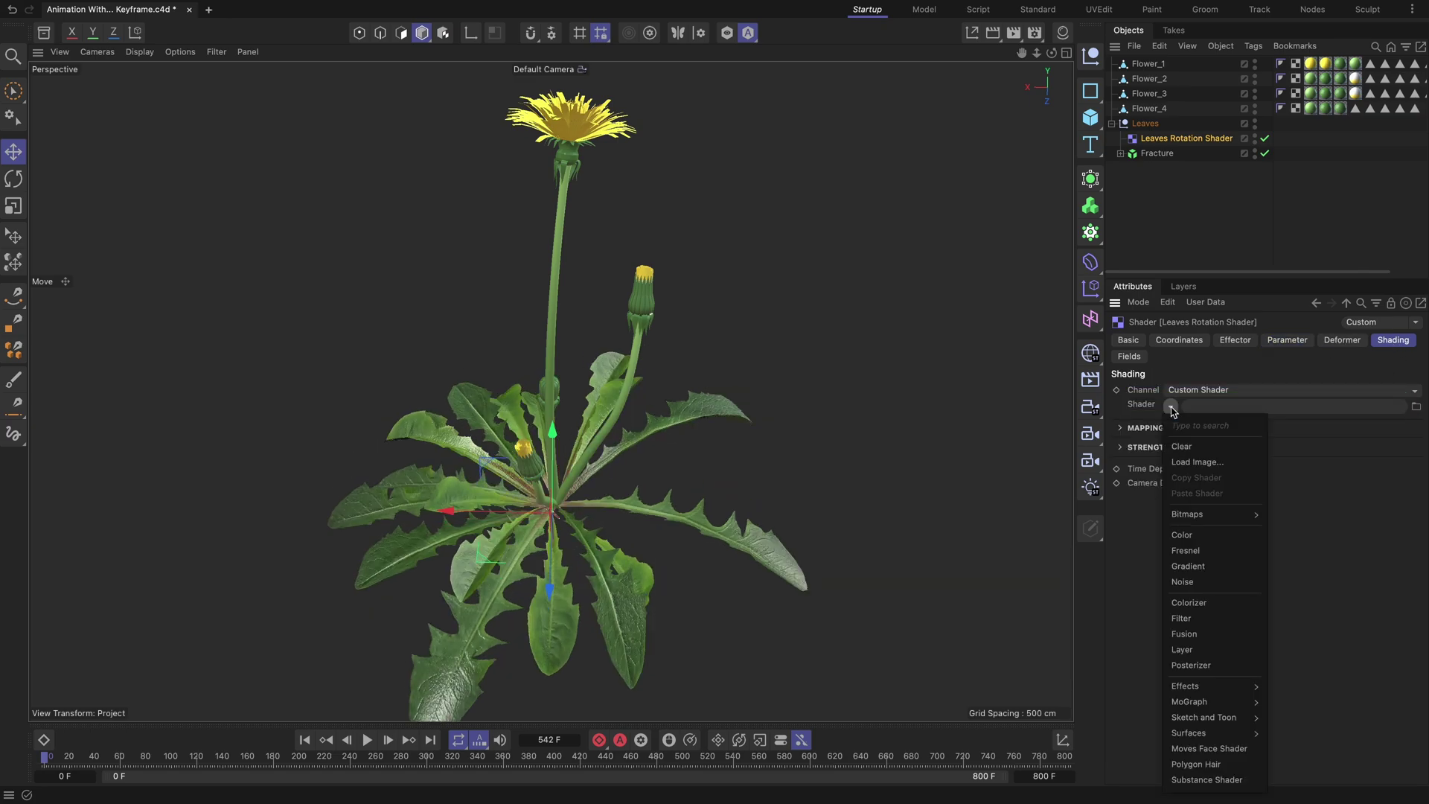
pyautogui.click(1182, 575)
pyautogui.click(1211, 515)
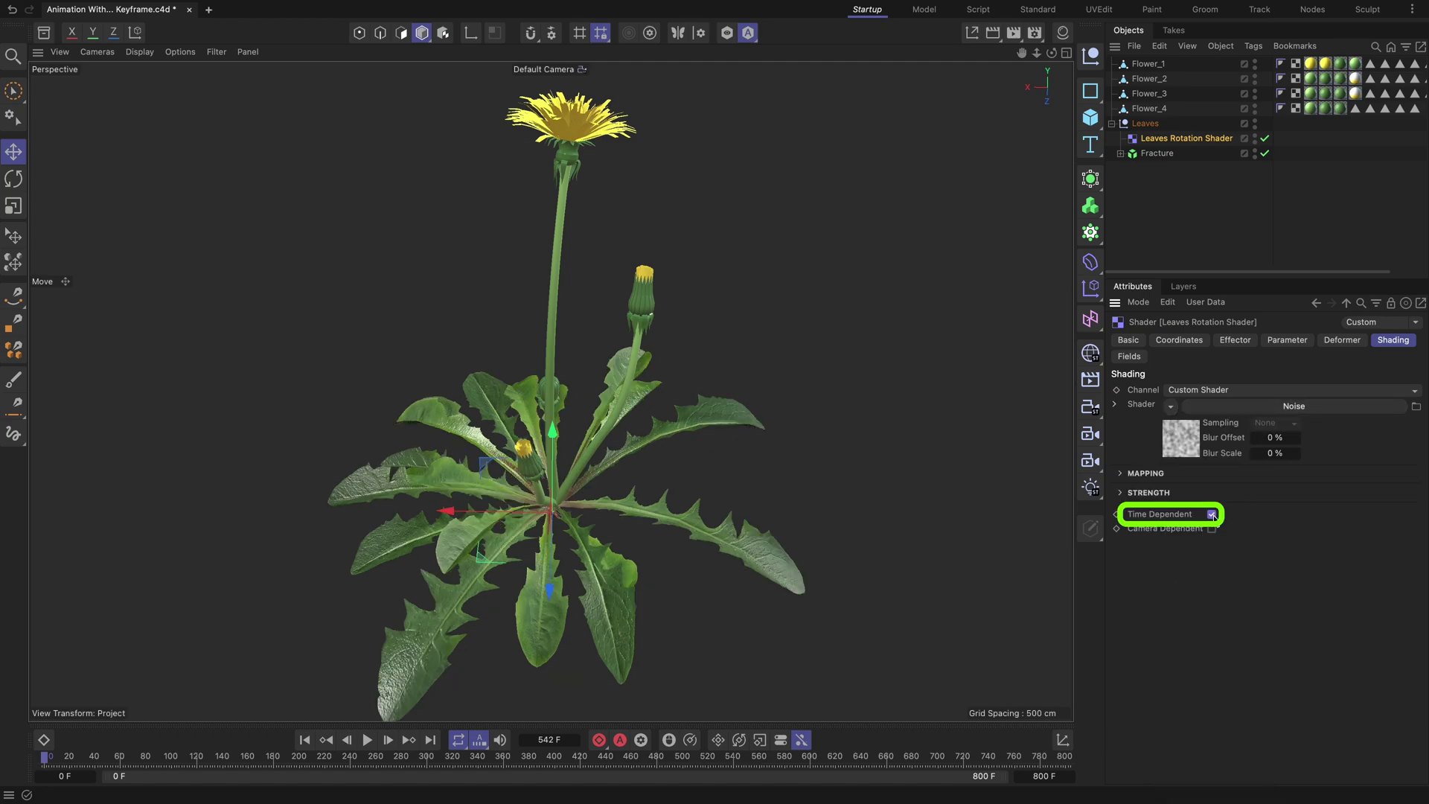
pyautogui.click(1185, 446)
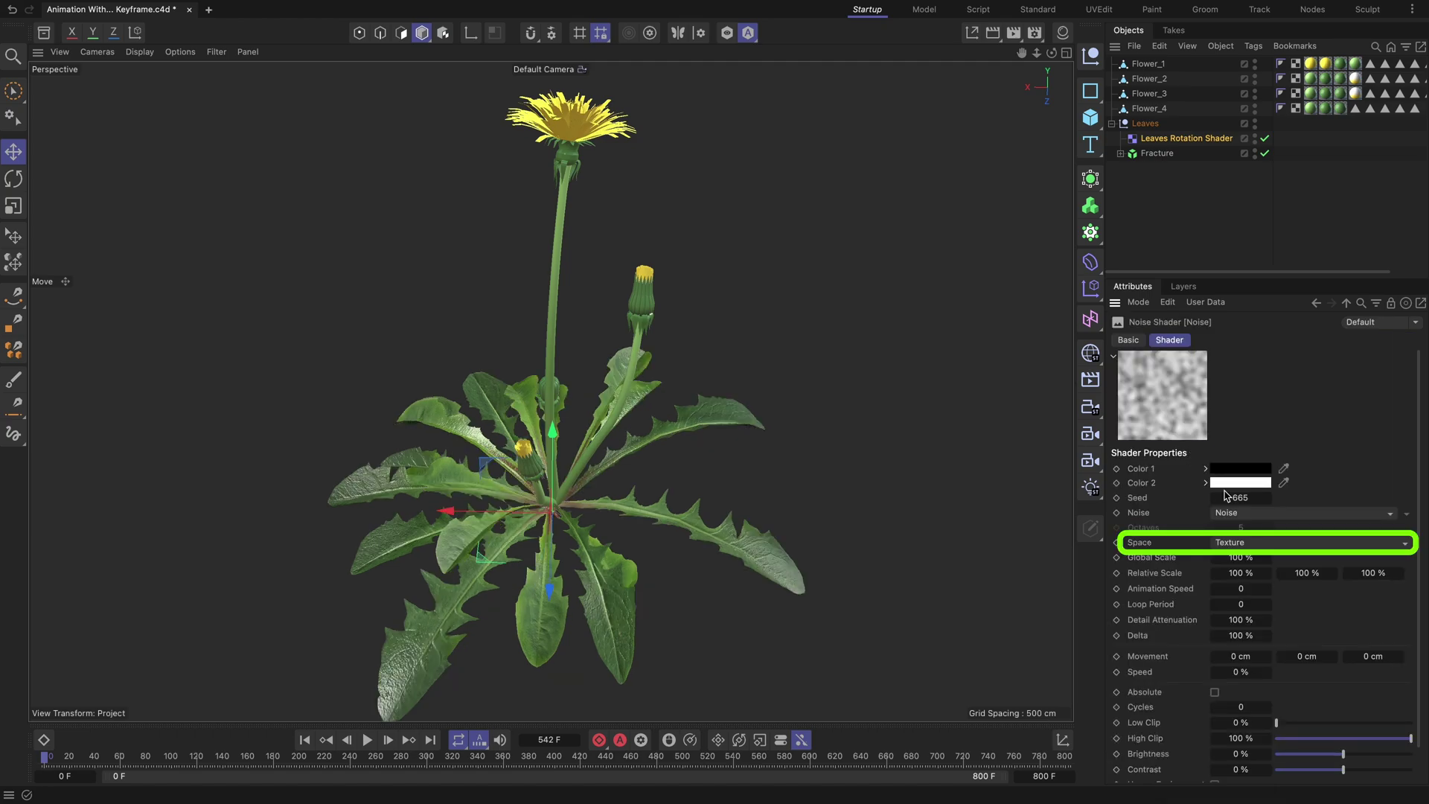
# Step: Set the noise to World space, 40% Global Scale, 0.8 animation speed and 20% contrast
pyautogui.click(1270, 544)
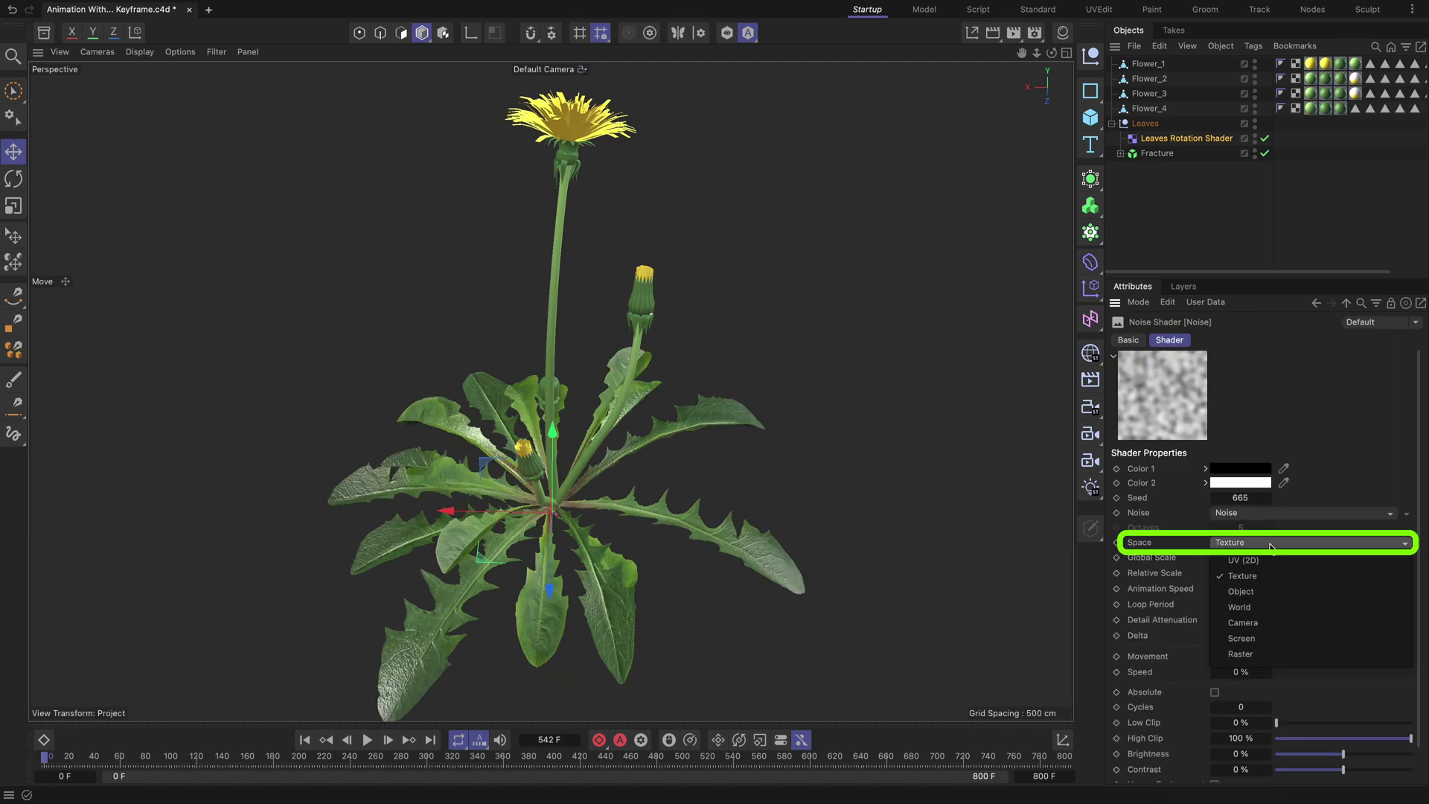
pyautogui.click(1275, 606)
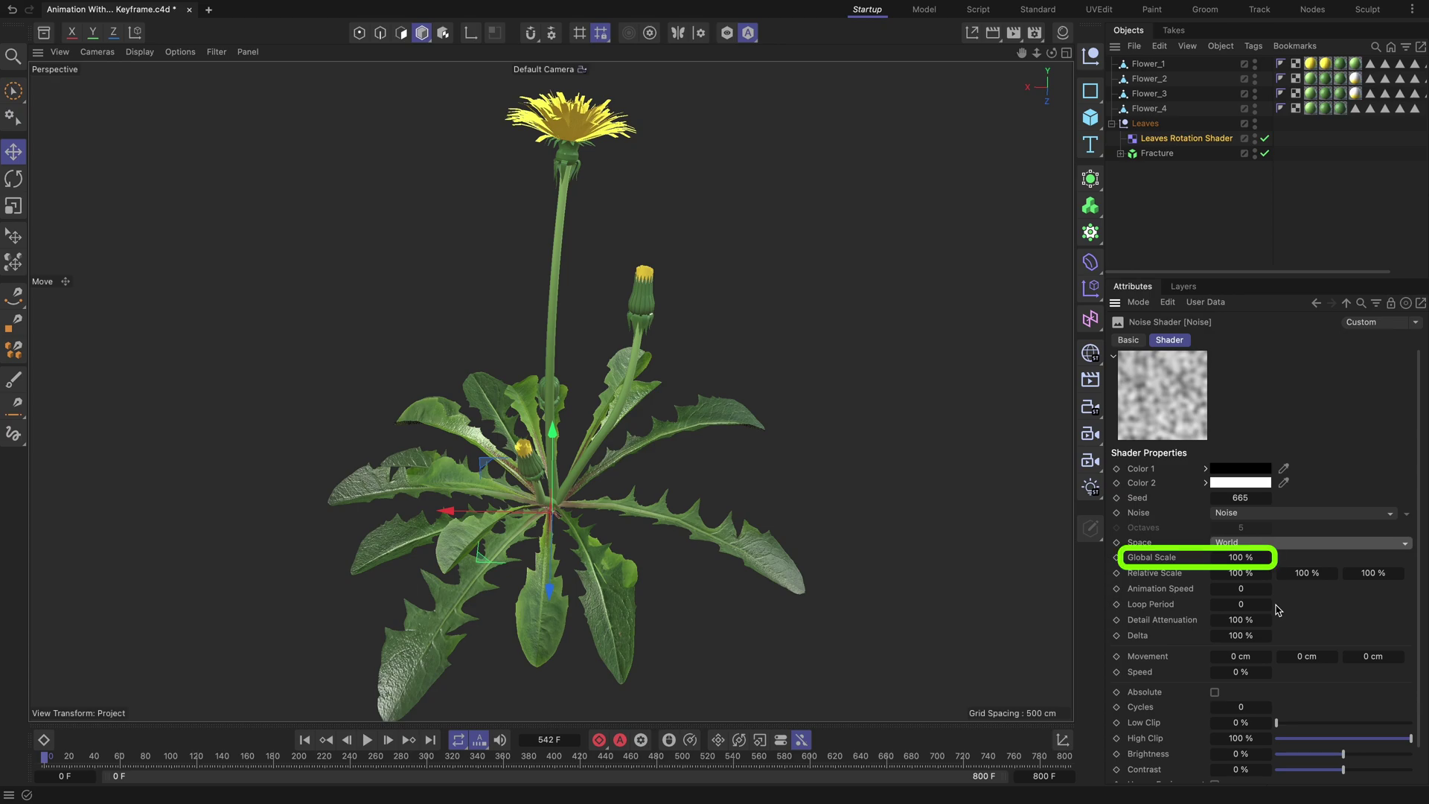
pyautogui.press('Tab')
pyautogui.write('40')
pyautogui.press('Tab')
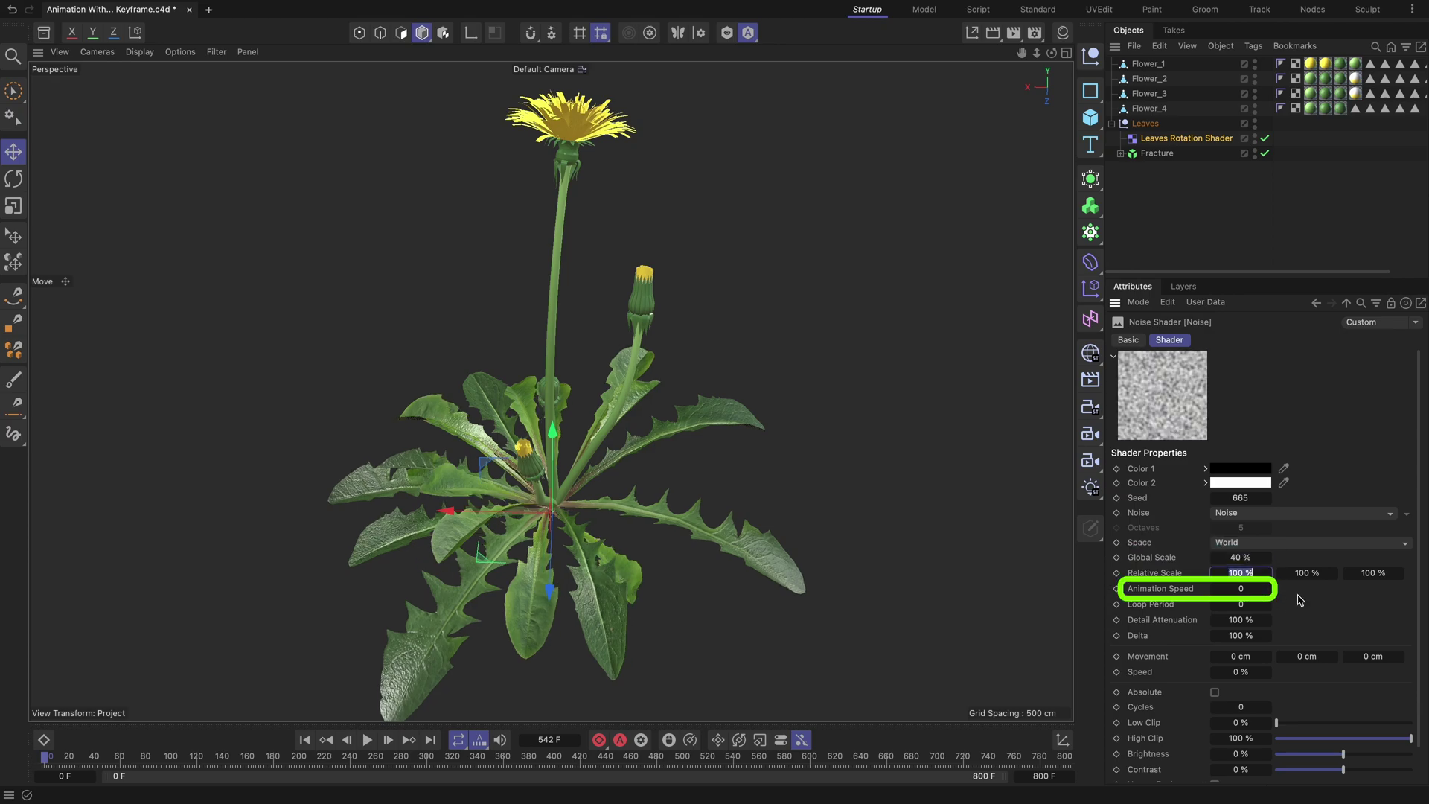
pyautogui.click(1255, 590)
pyautogui.write('0.8')
pyautogui.click(1247, 769)
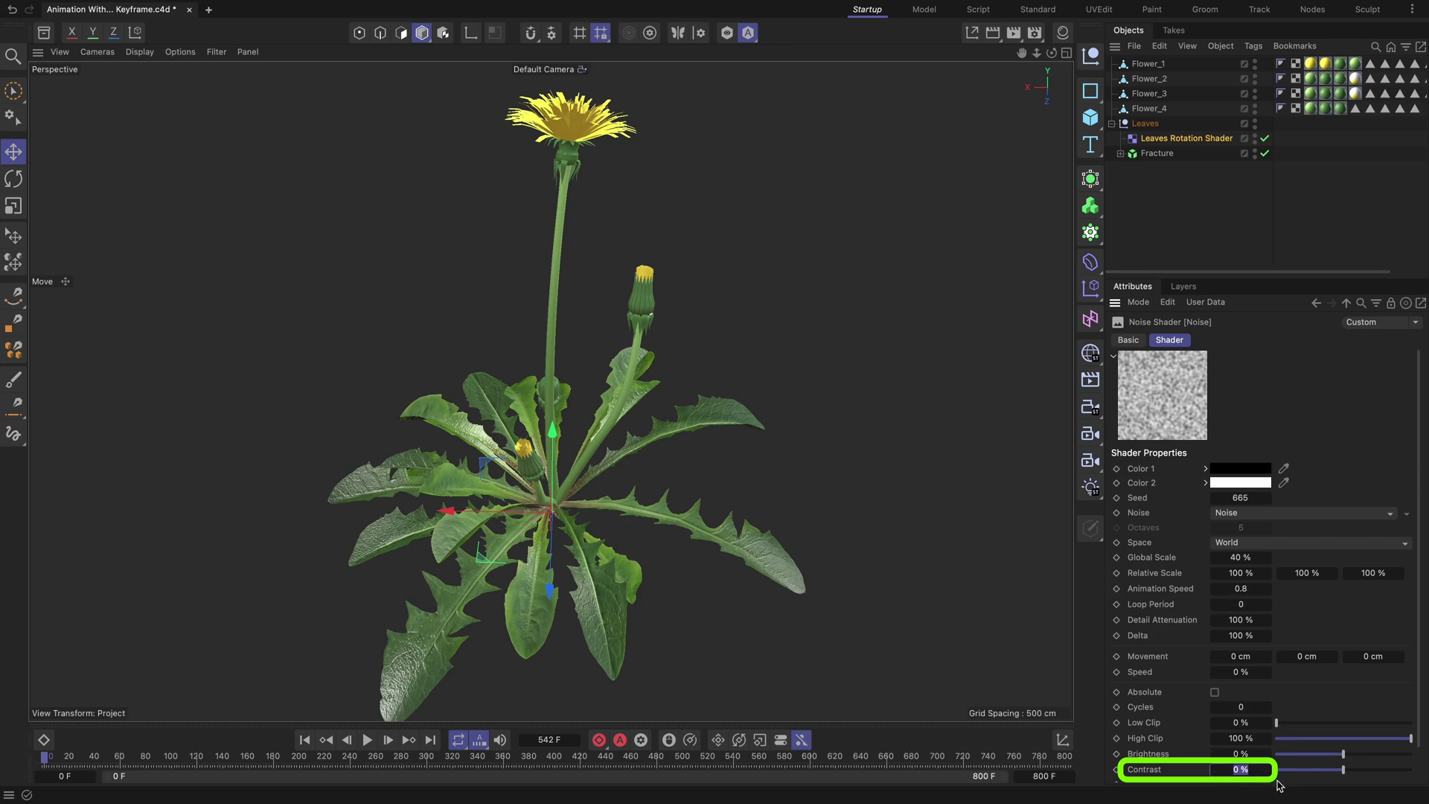
pyautogui.write('20')
pyautogui.press('Return')
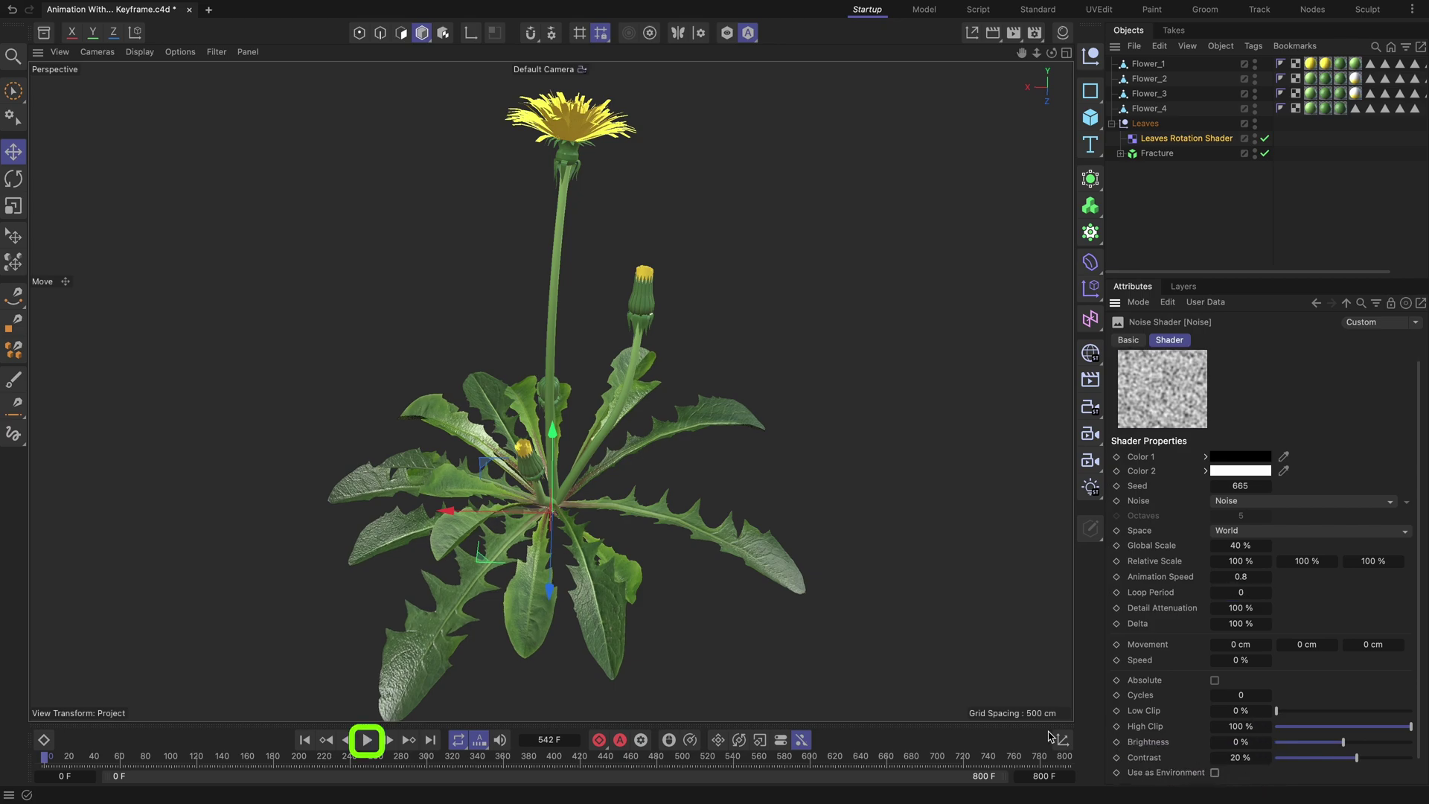
# Step: Preview the swaying leaves, then rewind to frame 0 and deselect Leaves
pyautogui.click(365, 741)
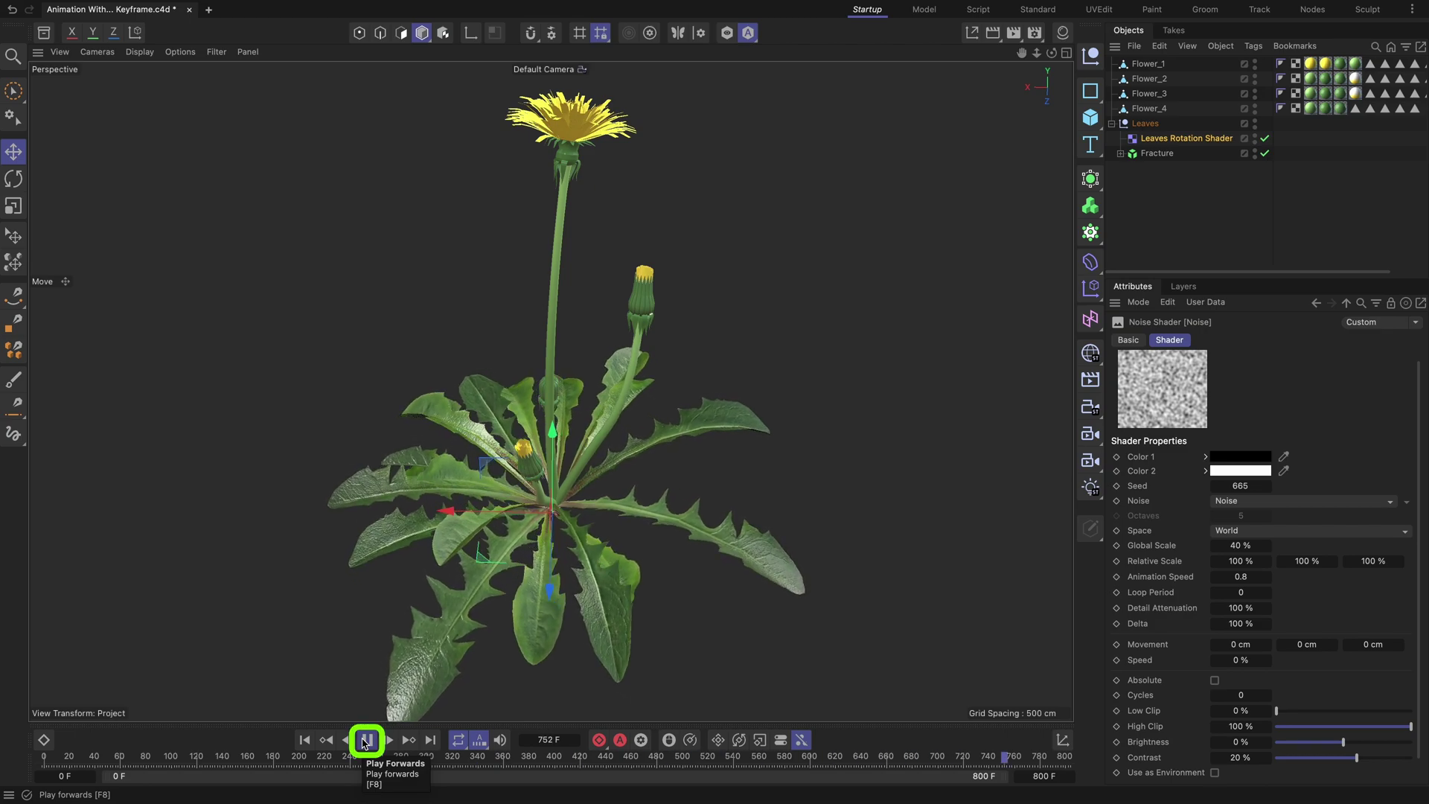
pyautogui.click(366, 741)
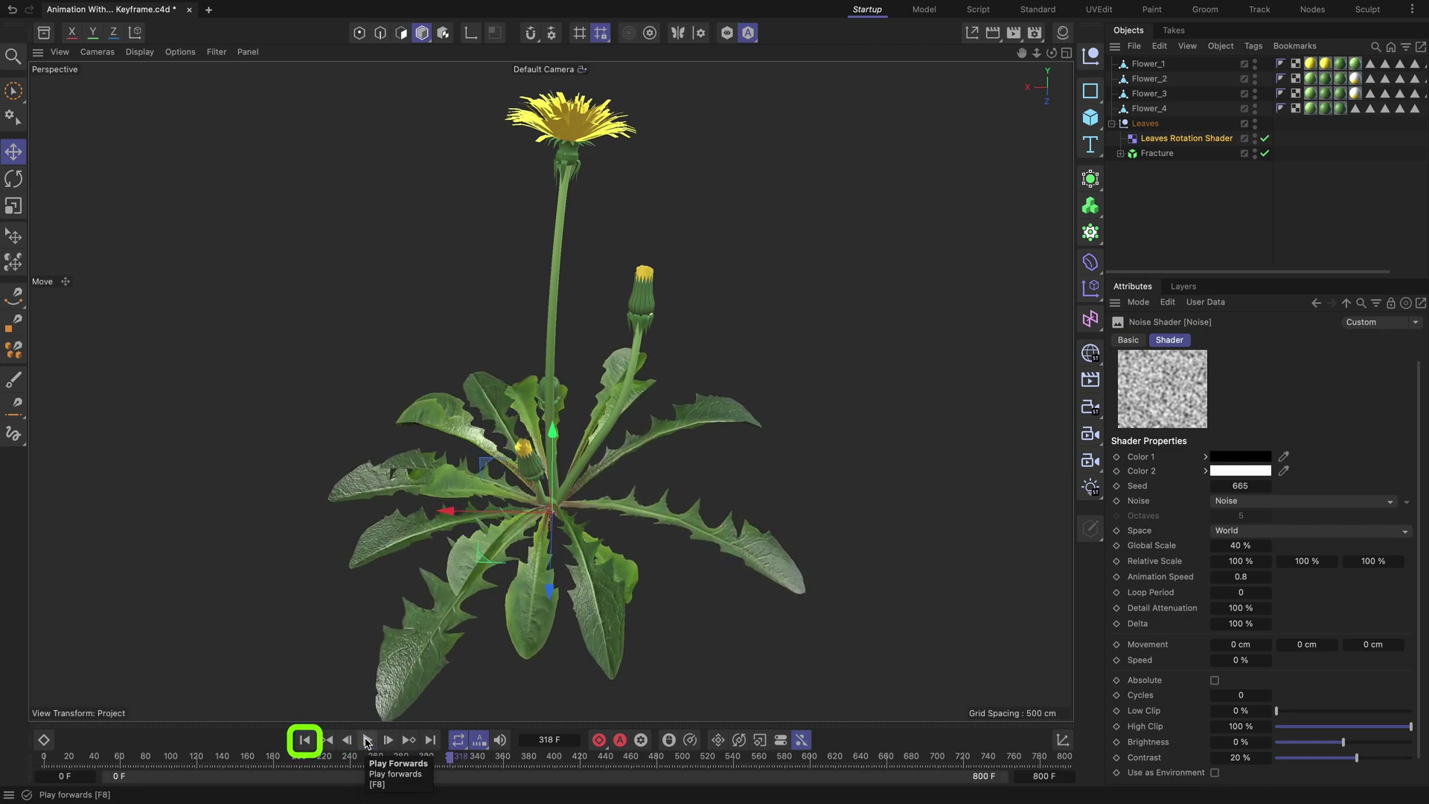
pyautogui.click(305, 739)
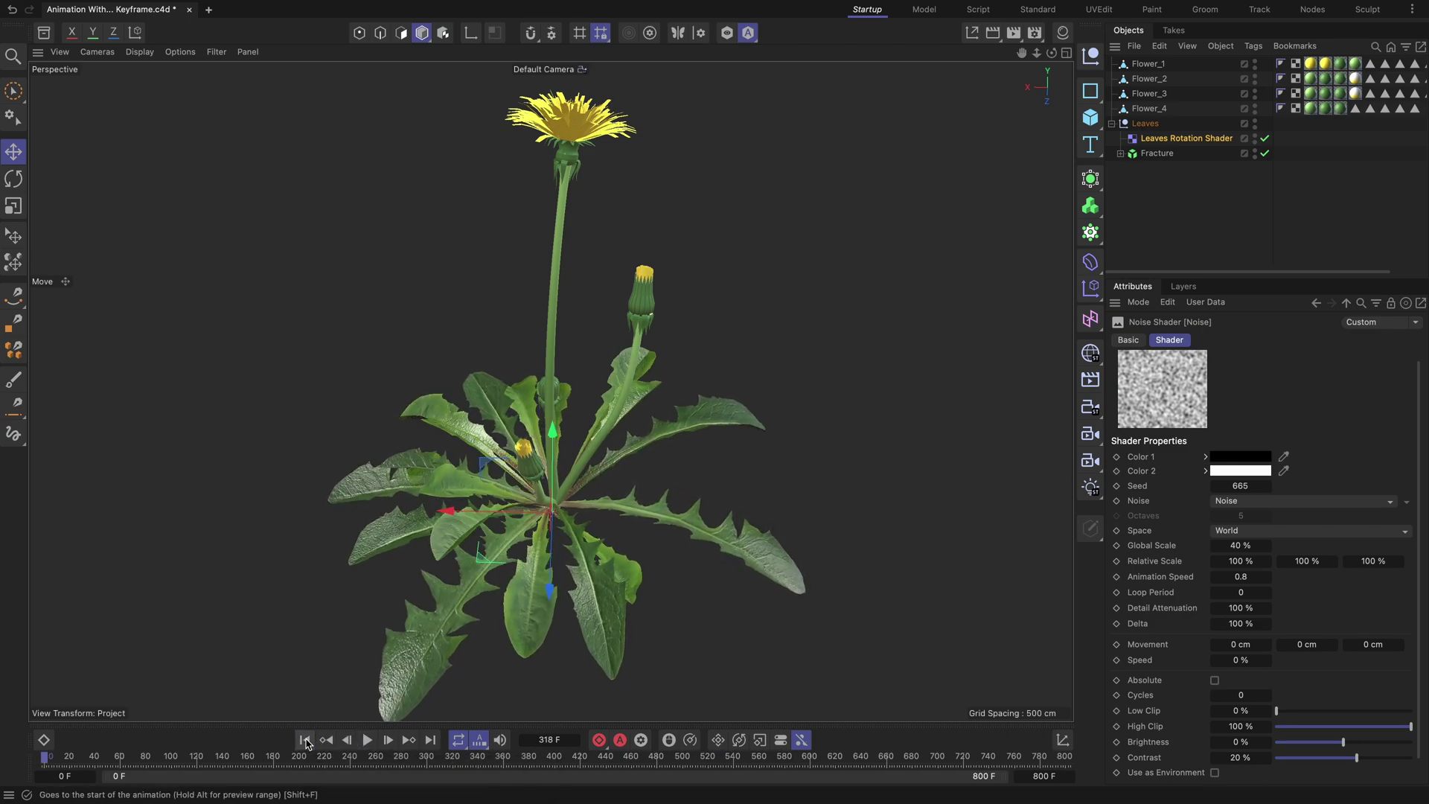
pyautogui.click(320, 631)
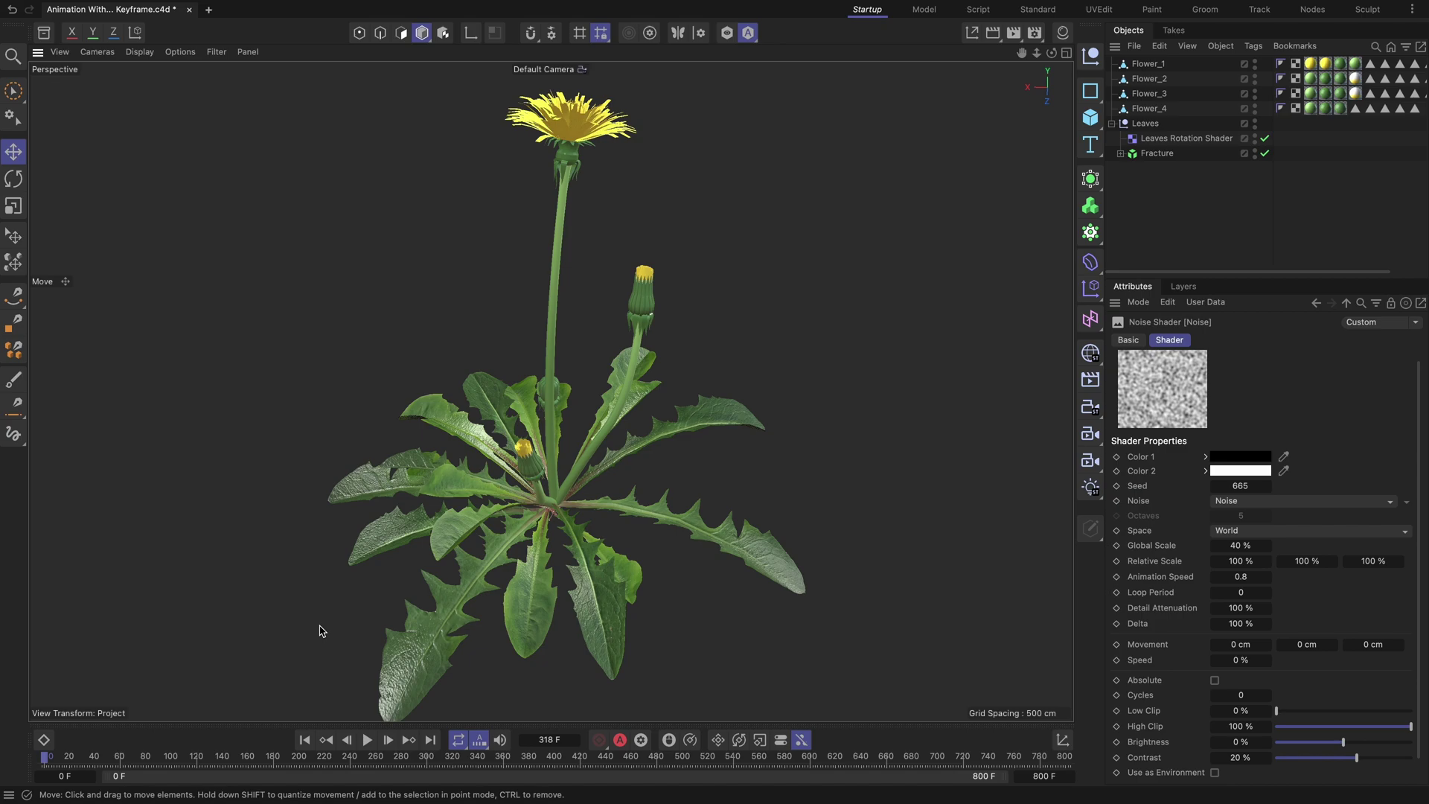
# Step: Add Bend and Twist deformers and parent them under Flower_1
pyautogui.click(1090, 262)
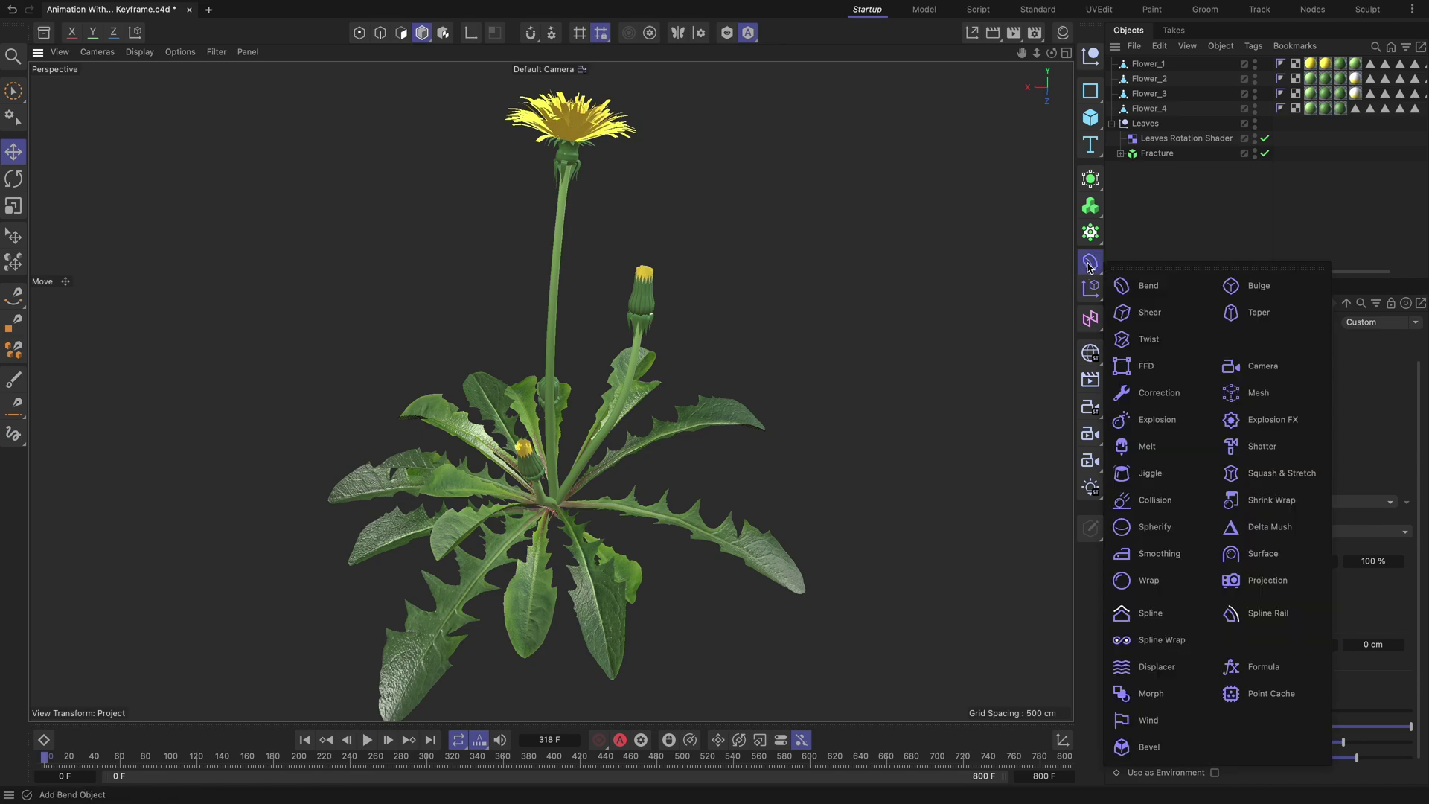
pyautogui.click(1149, 285)
pyautogui.click(1090, 262)
pyautogui.click(1148, 341)
pyautogui.moveTo(1150, 64)
pyautogui.mouseDown()
pyautogui.moveTo(1149, 93)
pyautogui.moveTo(1154, 81)
pyautogui.mouseUp()
# Step: Size both deformers 200 × 700 × 200 cm and raise them to enclose the flower stem
pyautogui.click(1150, 79)
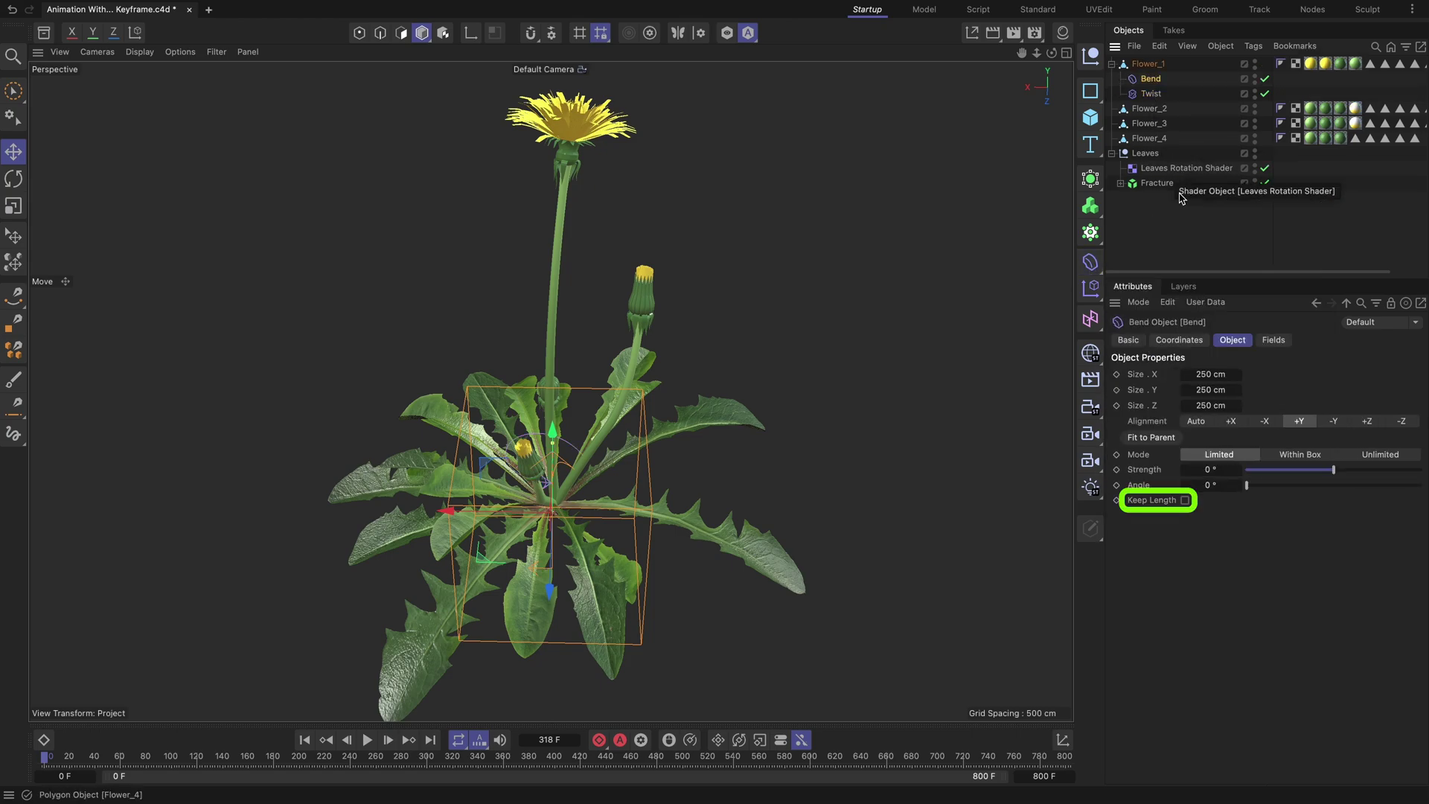
pyautogui.keyDown('ctrl'); pyautogui.click(1151, 93); pyautogui.keyUp('ctrl')
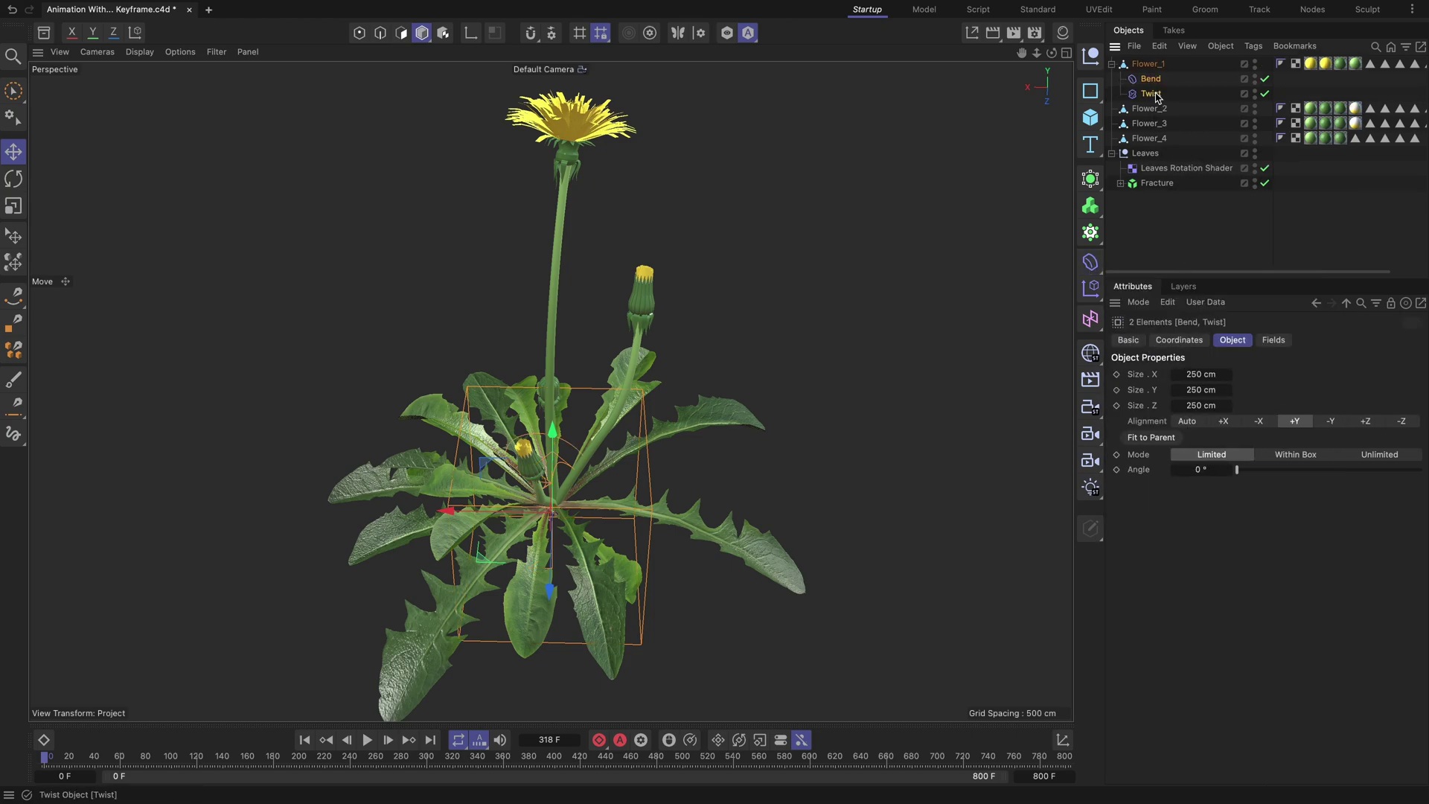
pyautogui.click(1200, 374)
pyautogui.write('200')
pyautogui.press('Tab')
pyautogui.write('700')
pyautogui.press('Tab')
pyautogui.write('200')
pyautogui.press('Return')
pyautogui.press('F5')
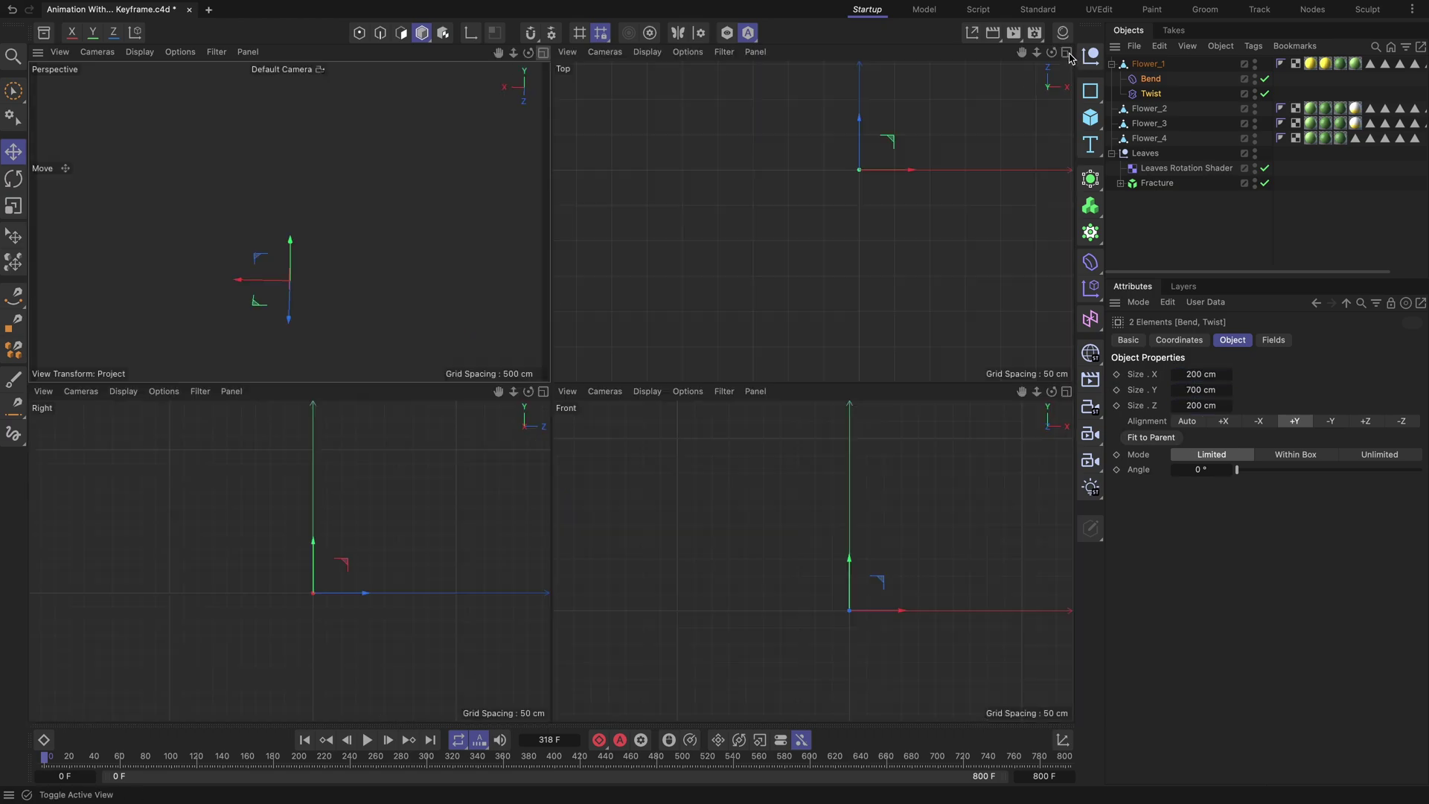
pyautogui.moveTo(298, 519); pyautogui.dragTo(350, 522)
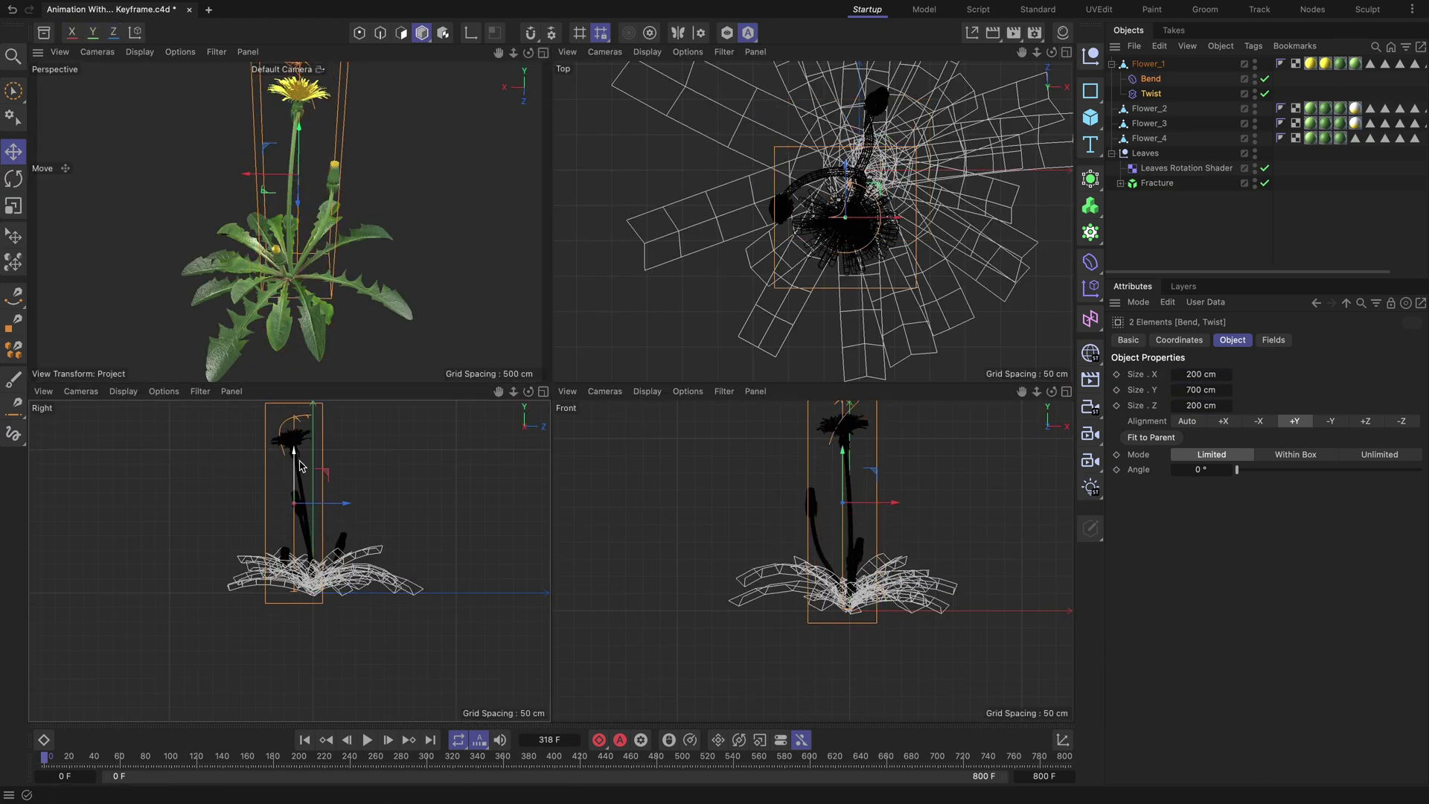
# Step: Look down on the flower in perspective and review the Bend and Twist settings
pyautogui.press('F1')
pyautogui.keyDown('alt'); pyautogui.moveTo(610, 446); pyautogui.dragTo(824, 440); pyautogui.keyUp('alt')
pyautogui.click(824, 442)
pyautogui.click(1151, 79)
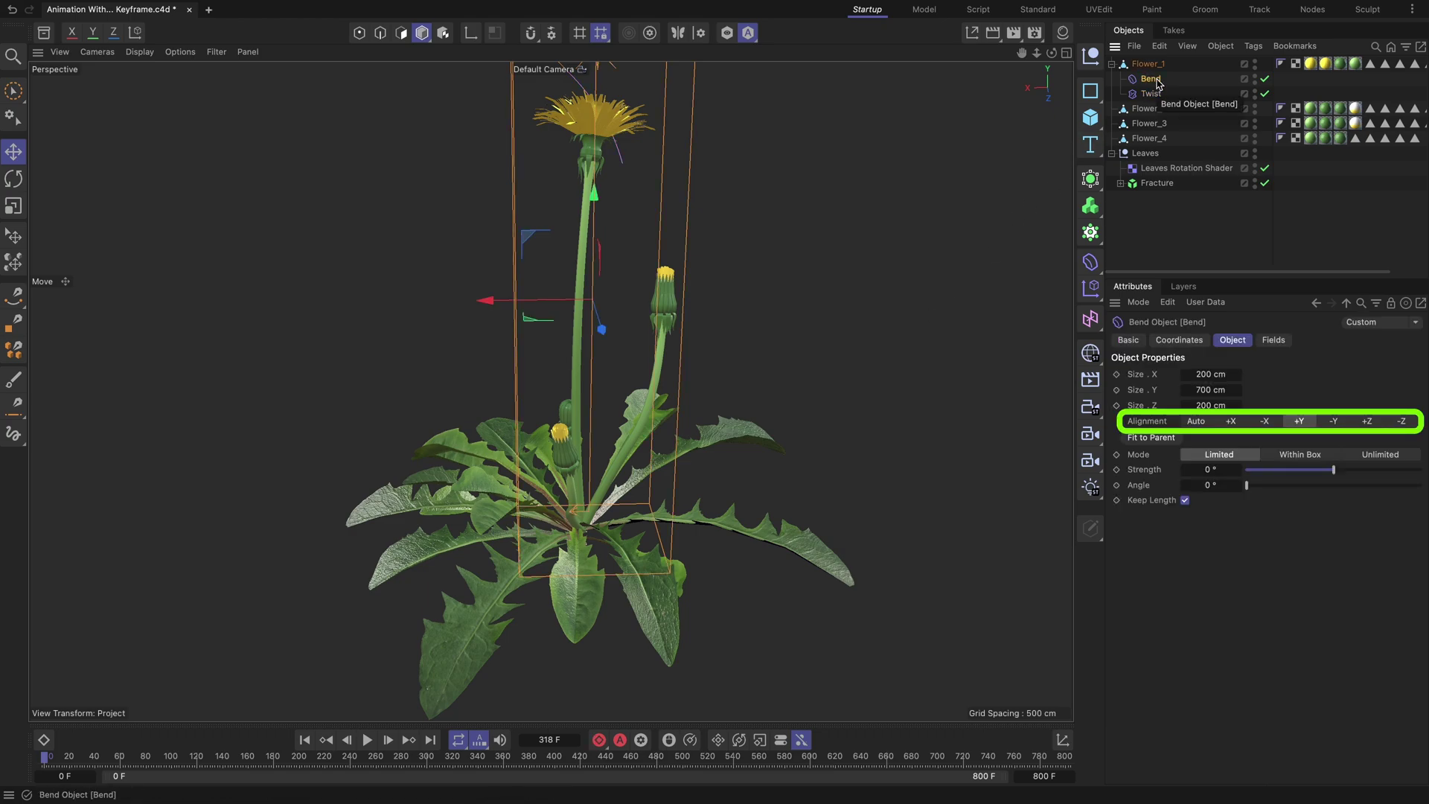
pyautogui.click(1152, 94)
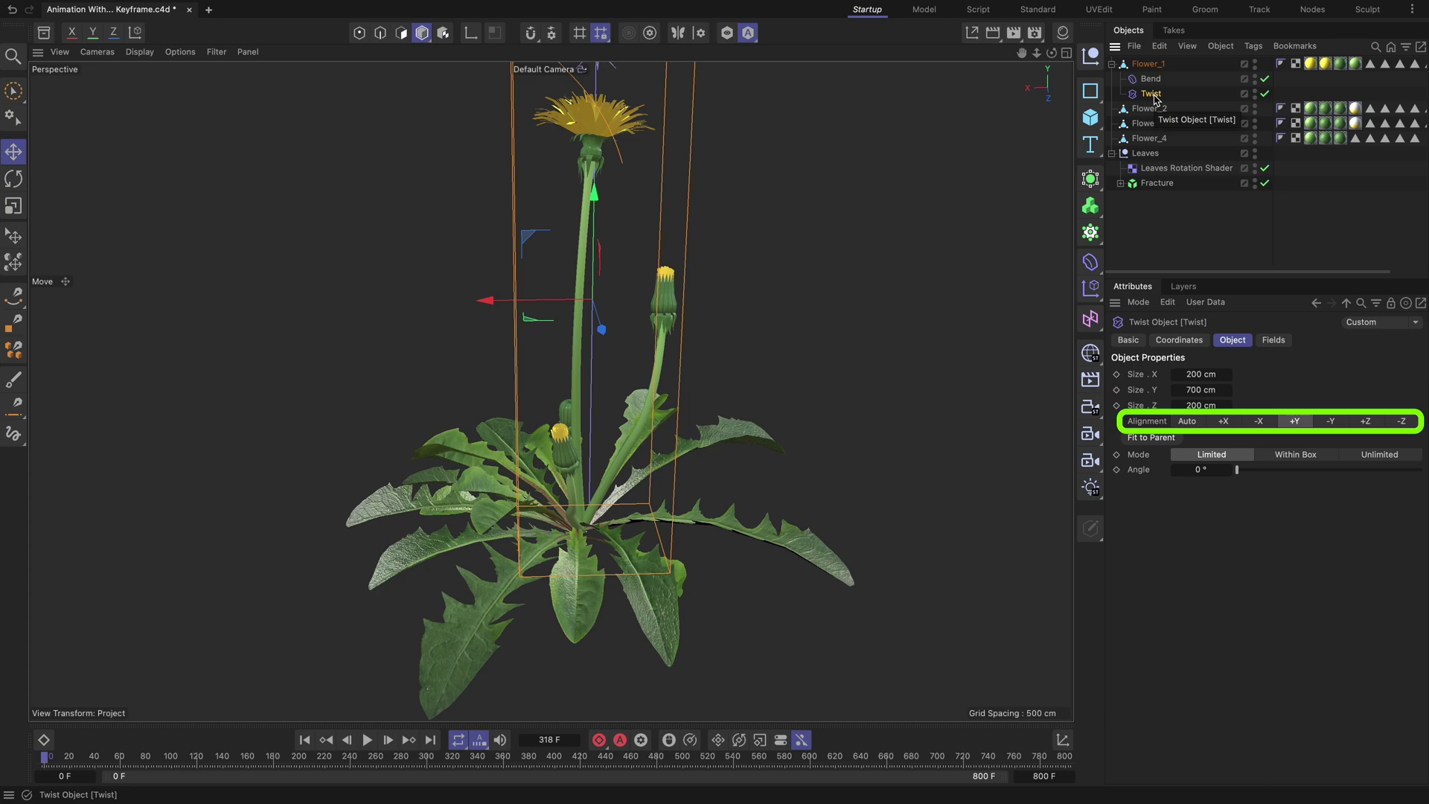
pyautogui.click(1176, 168)
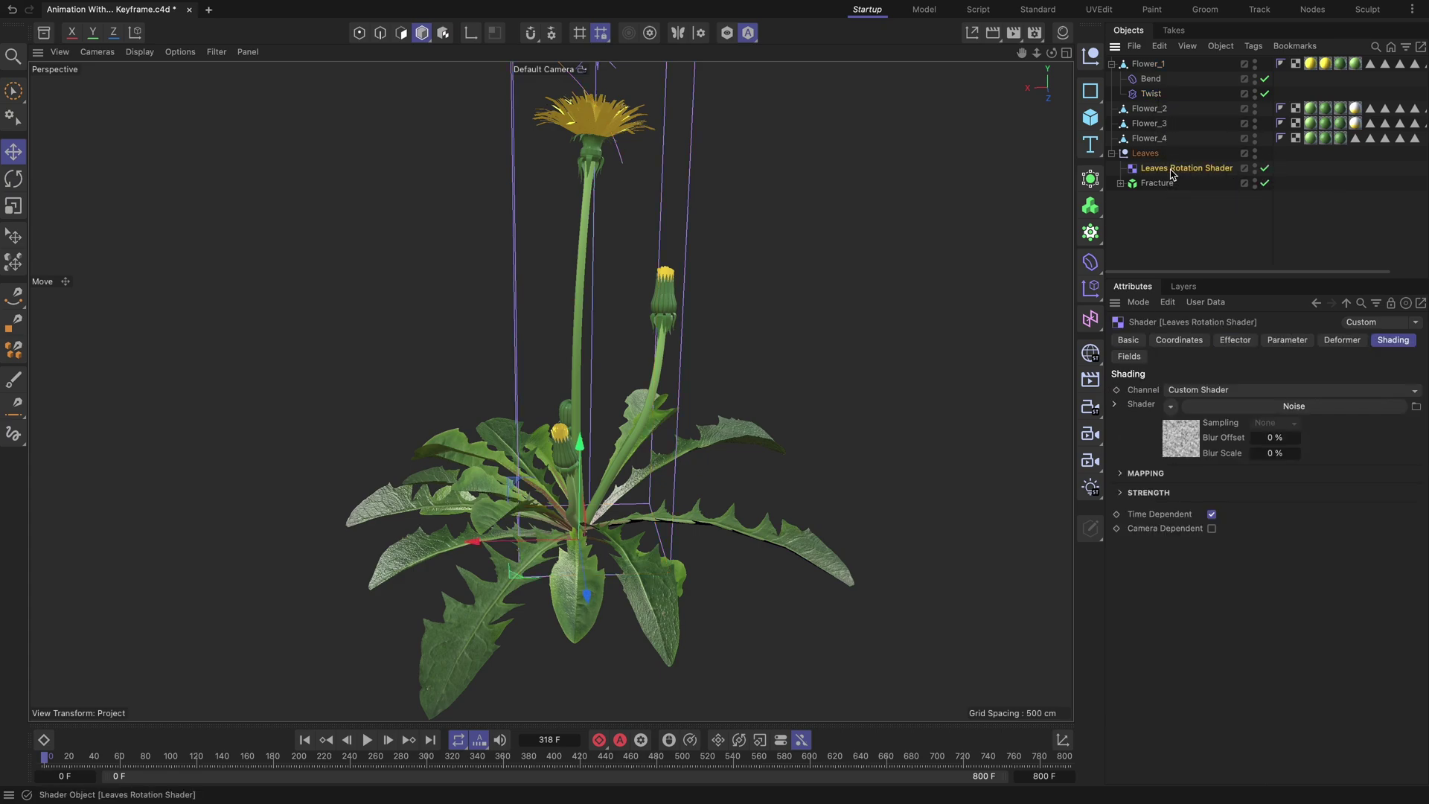
# Step: Duplicate the Leaves Rotation Shader as 'Bend Shader' with rotation switched off
pyautogui.hotkey('ctrl', 'c')
pyautogui.hotkey('ctrl', 'v')
pyautogui.doubleClick(1178, 65)
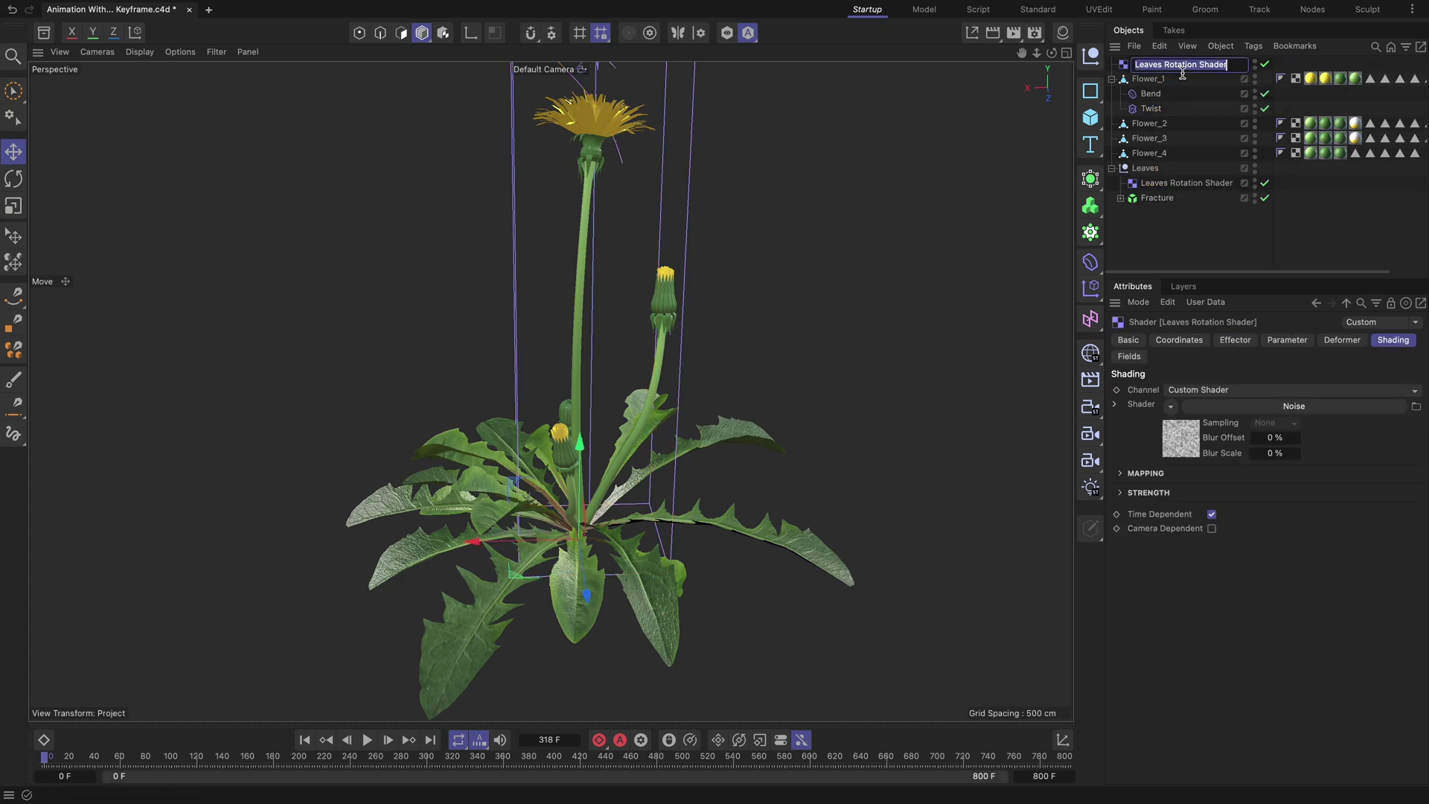
pyautogui.write('Bend Shader')
pyautogui.press('Return')
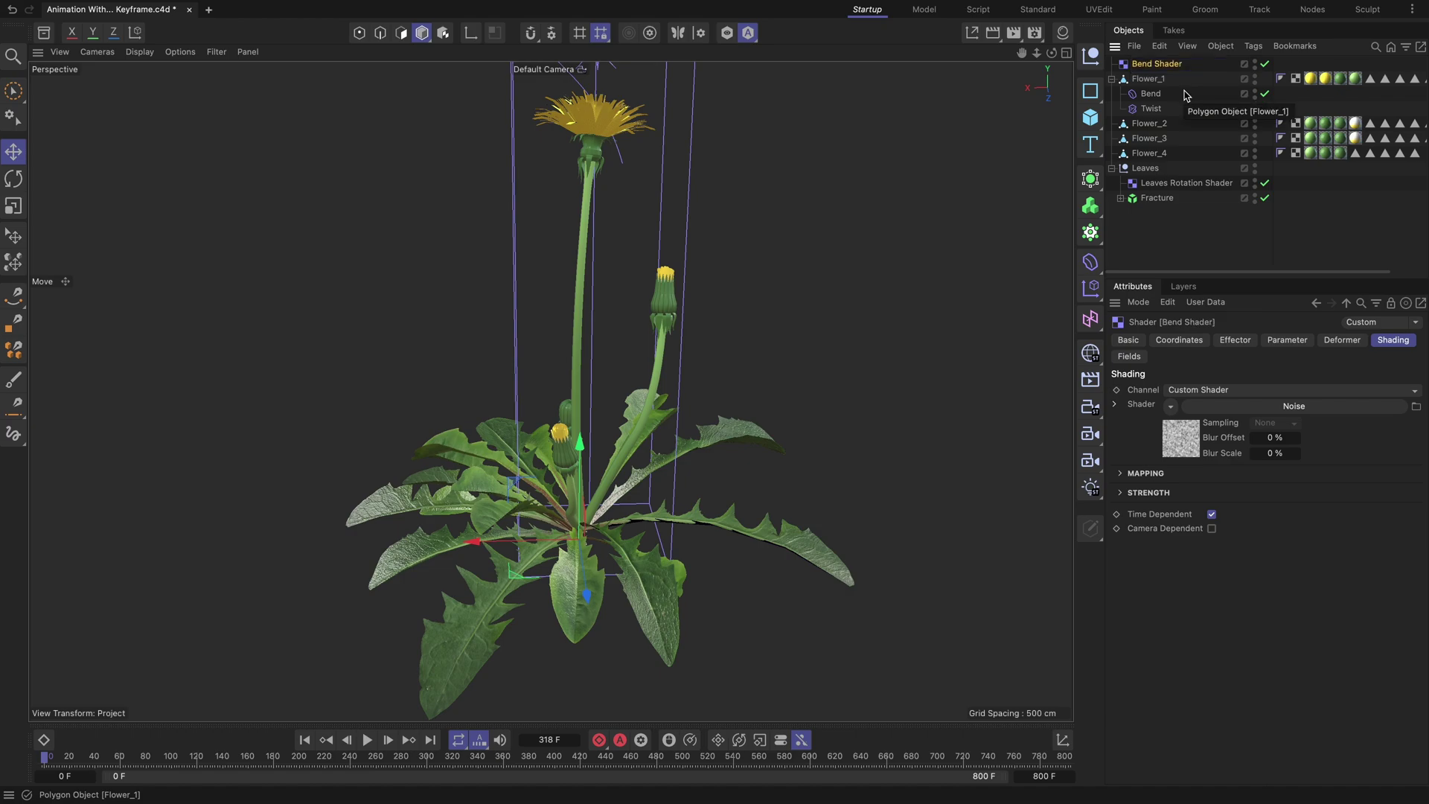
pyautogui.click(1285, 341)
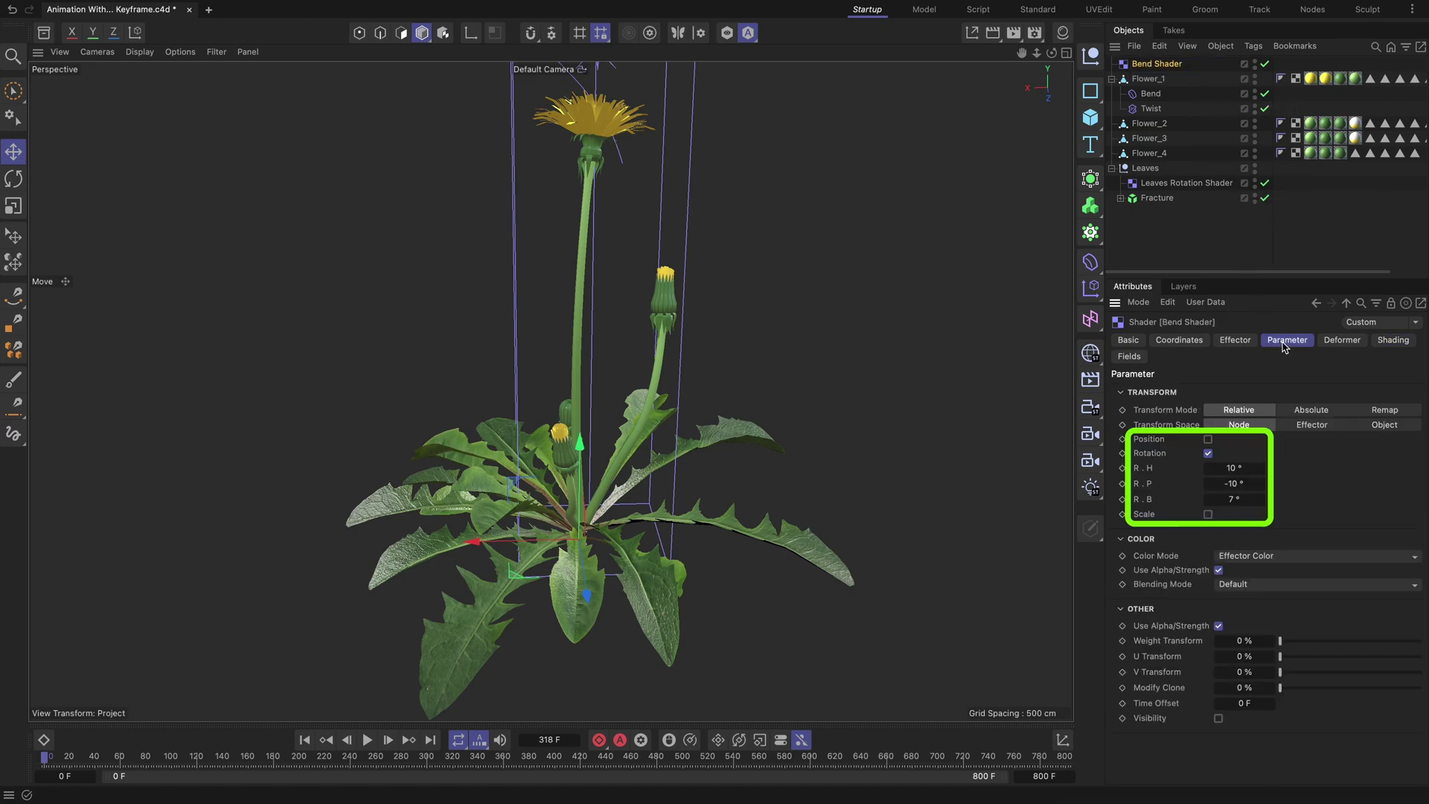
pyautogui.click(1208, 453)
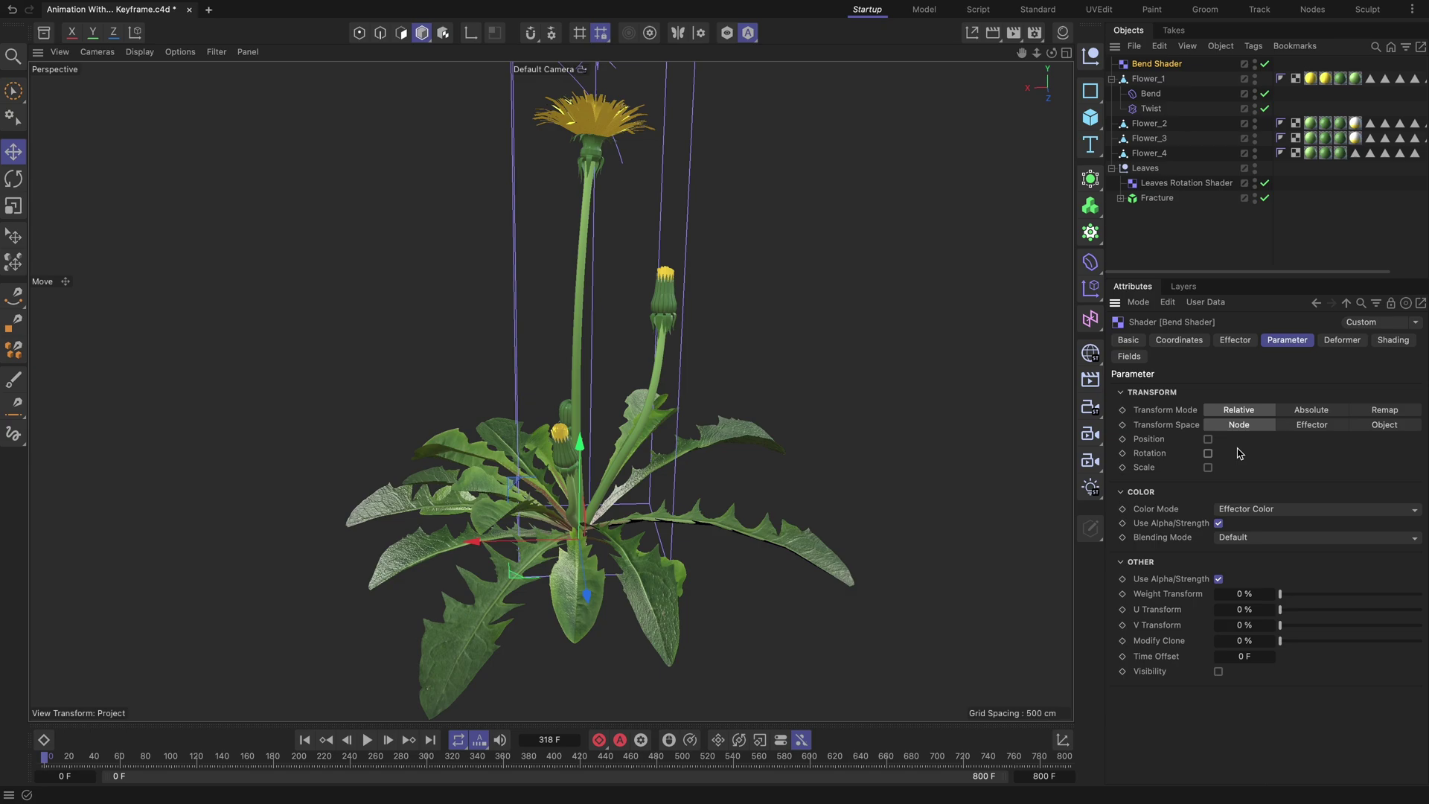
pyautogui.click(1392, 340)
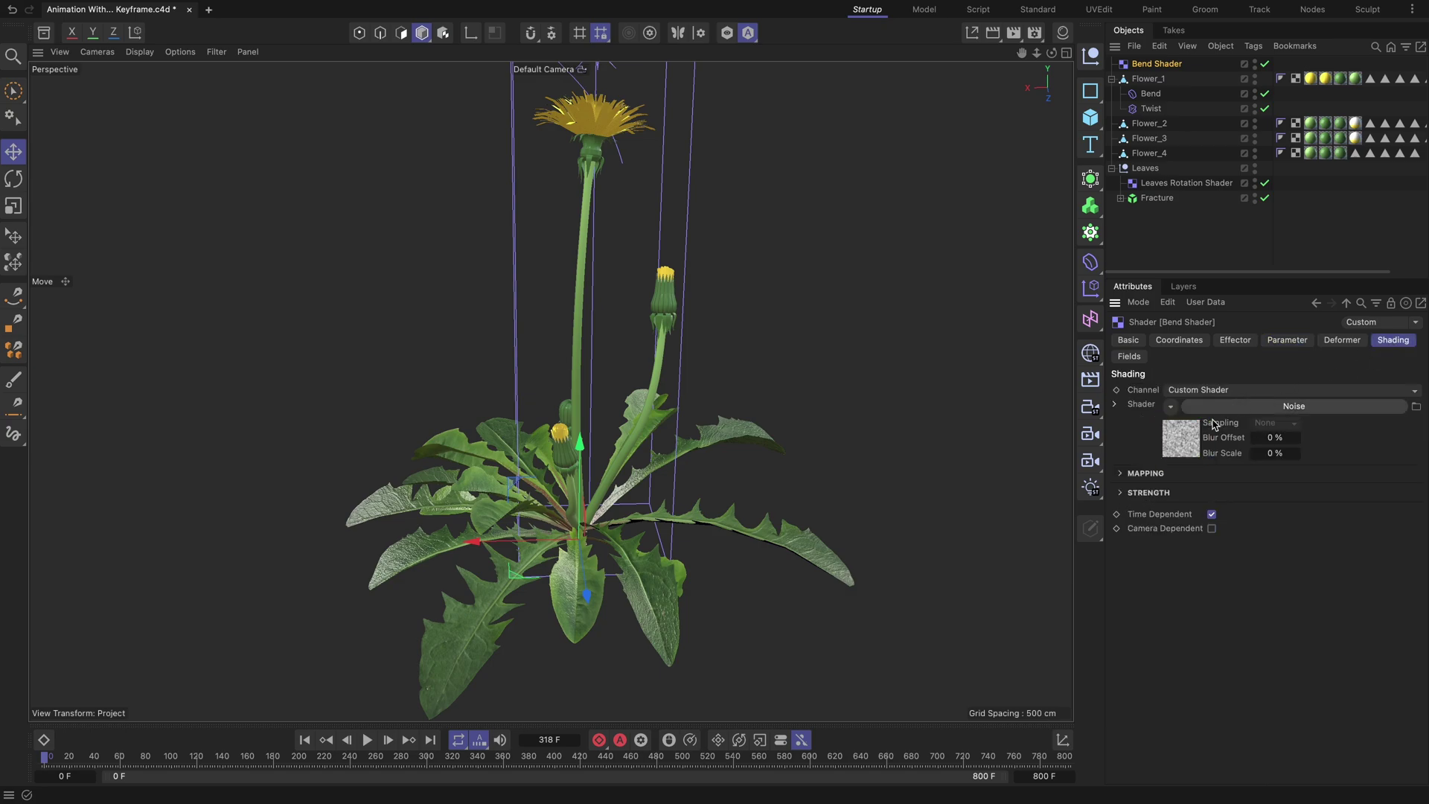
# Step: Set the Bend Shader's noise Seed to 671 and Global Scale to 100%
pyautogui.click(1194, 437)
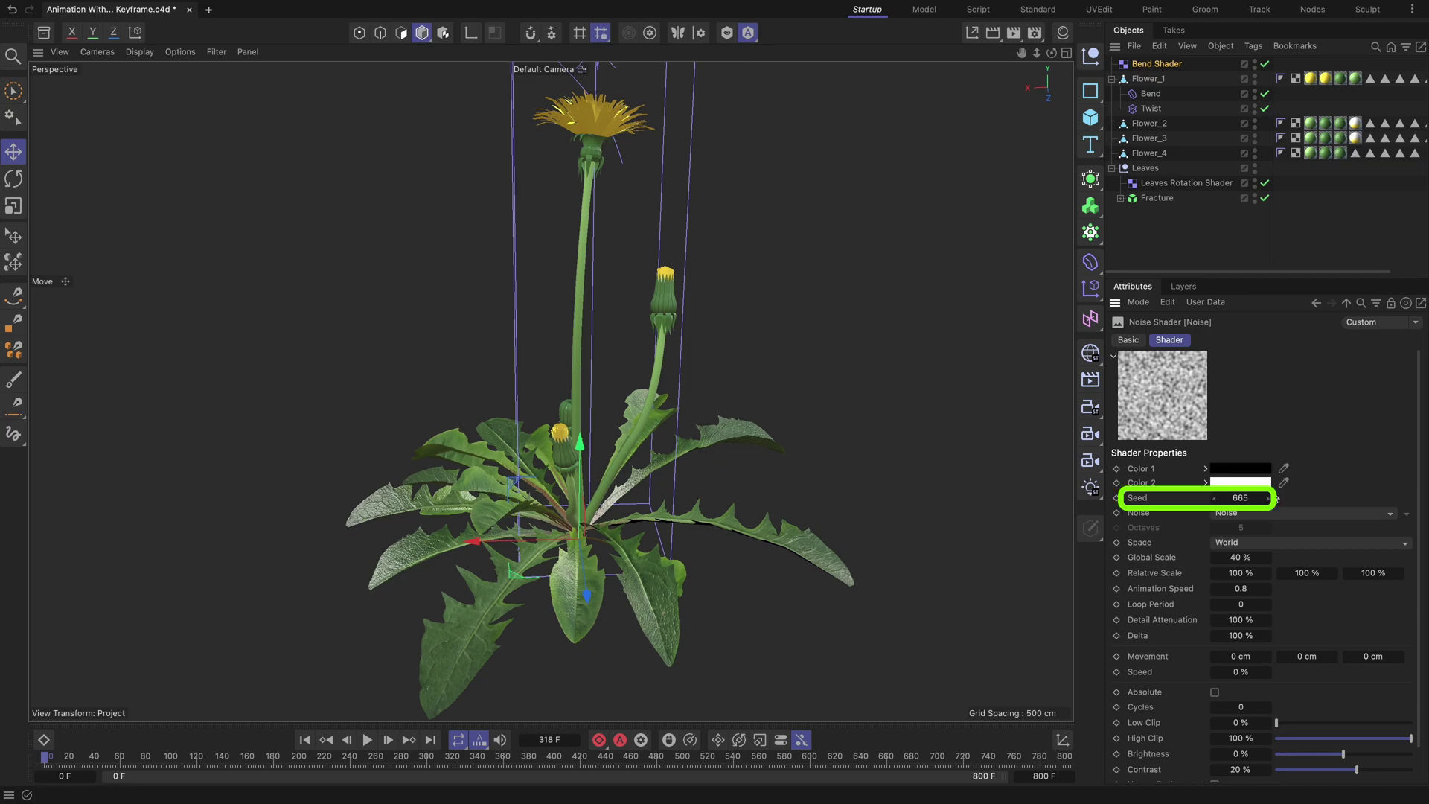
pyautogui.moveTo(1269, 498); pyautogui.dragTo(1269, 500)
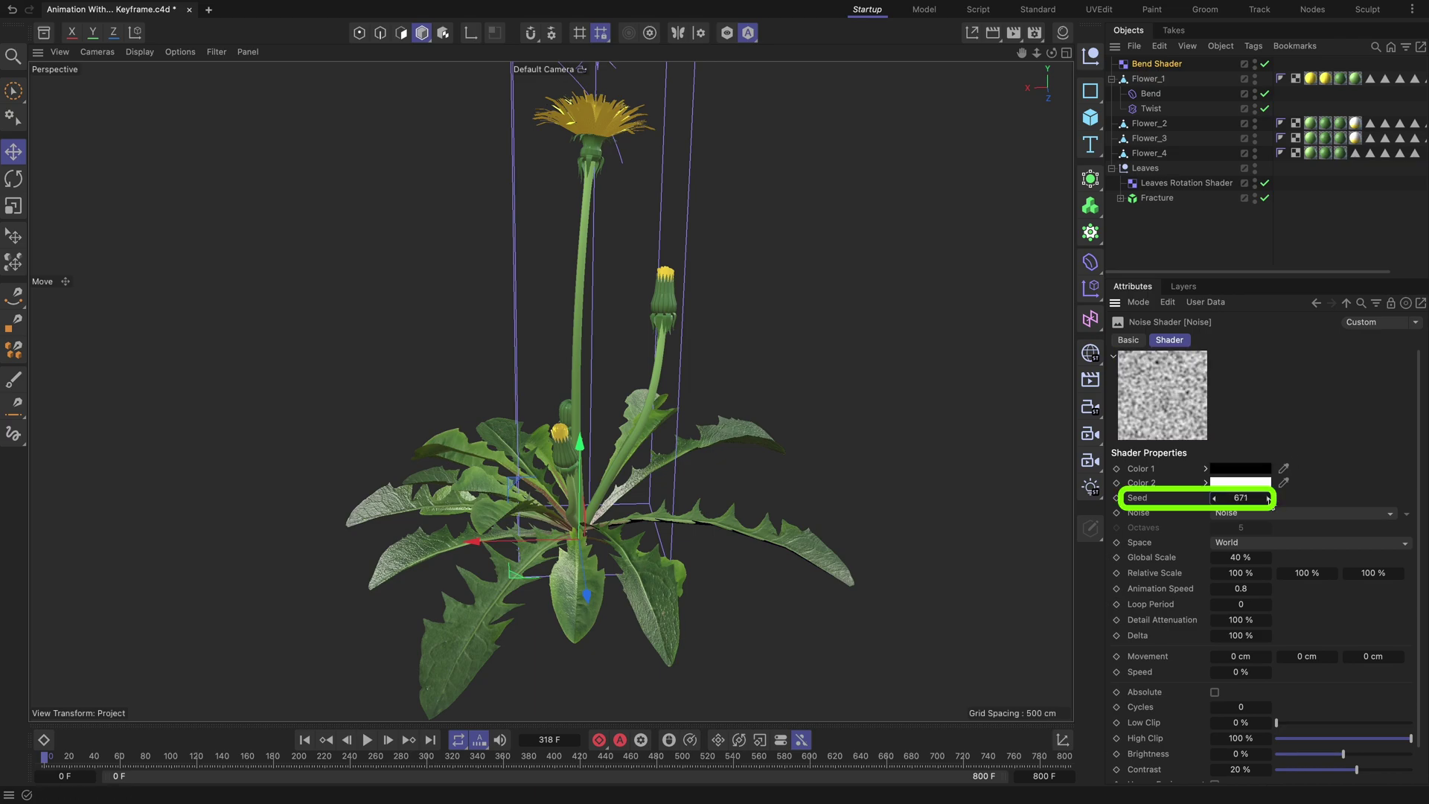
pyautogui.click(1246, 555)
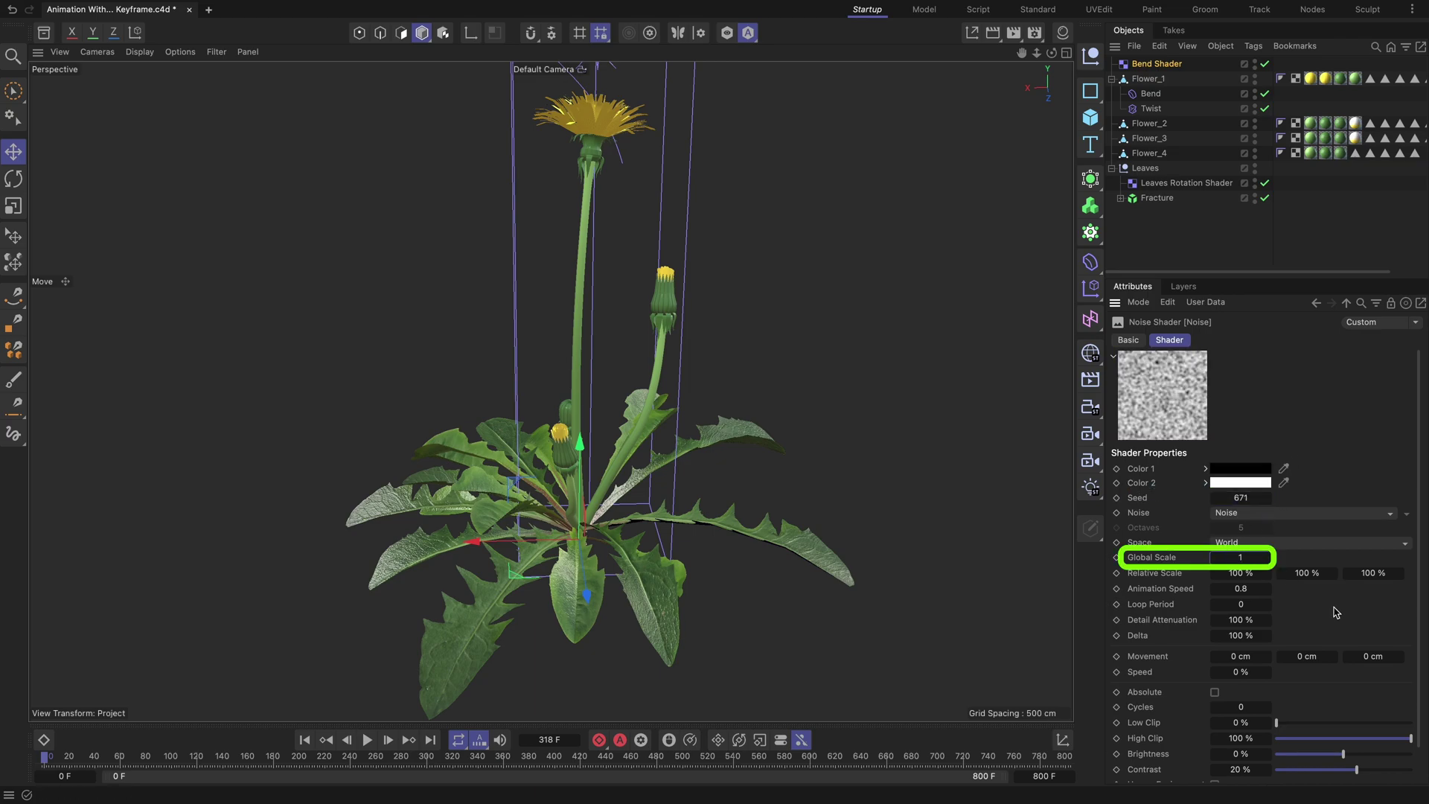
pyautogui.write('100')
pyautogui.press('Tab')
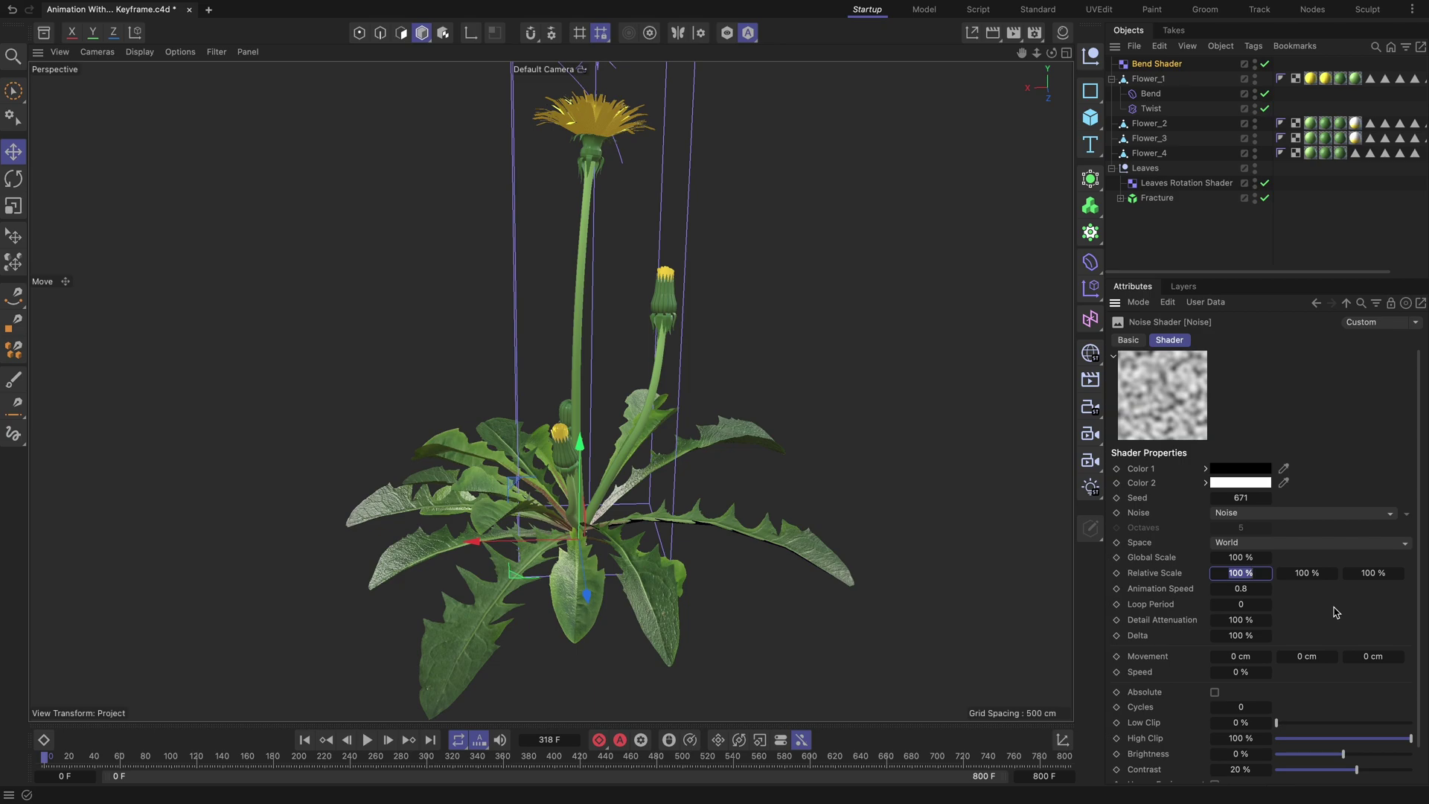
pyautogui.click(1345, 302)
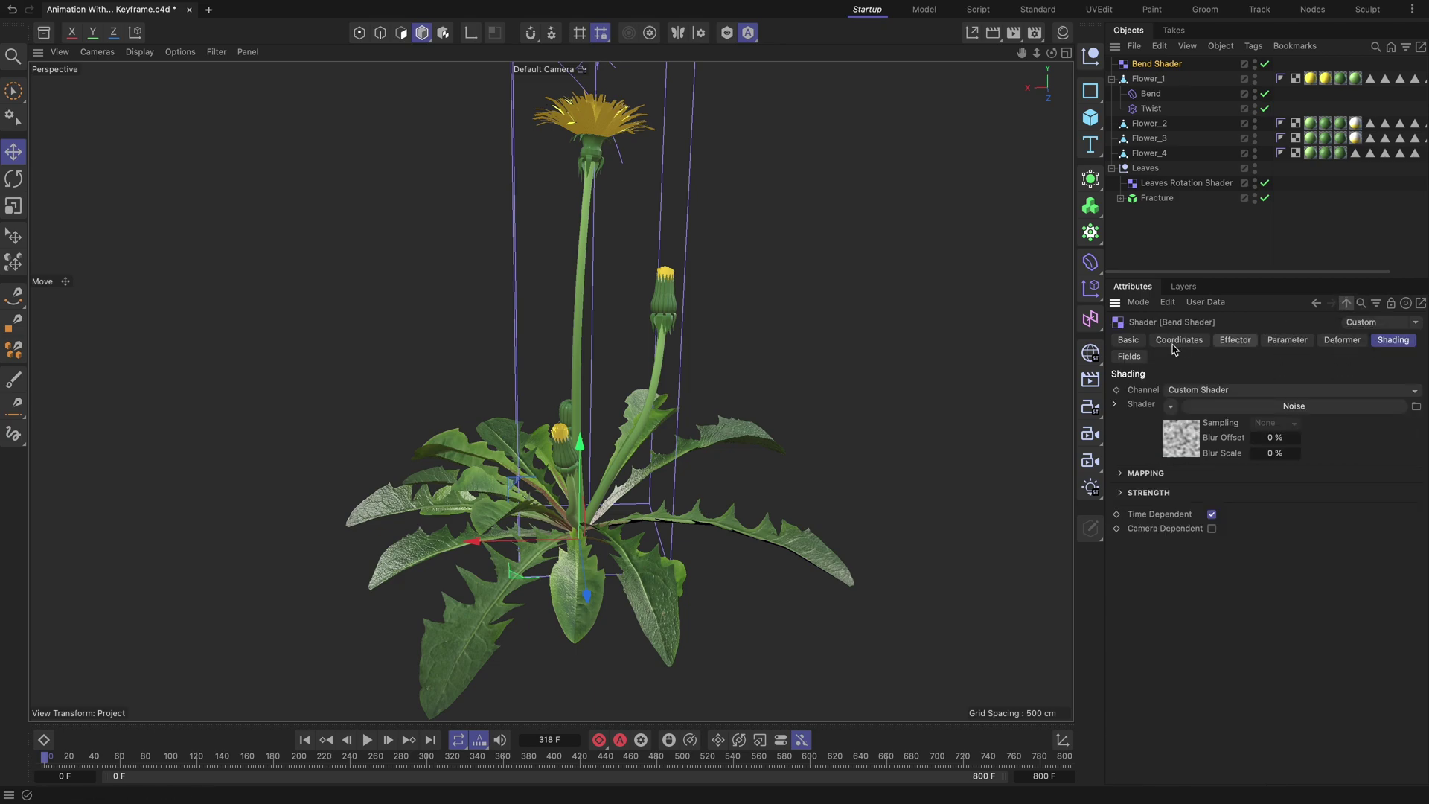
pyautogui.click(1129, 356)
# Step: Add a Box Field to the Bend Shader sized 700 × 700 × 700 cm
pyautogui.click(1145, 502)
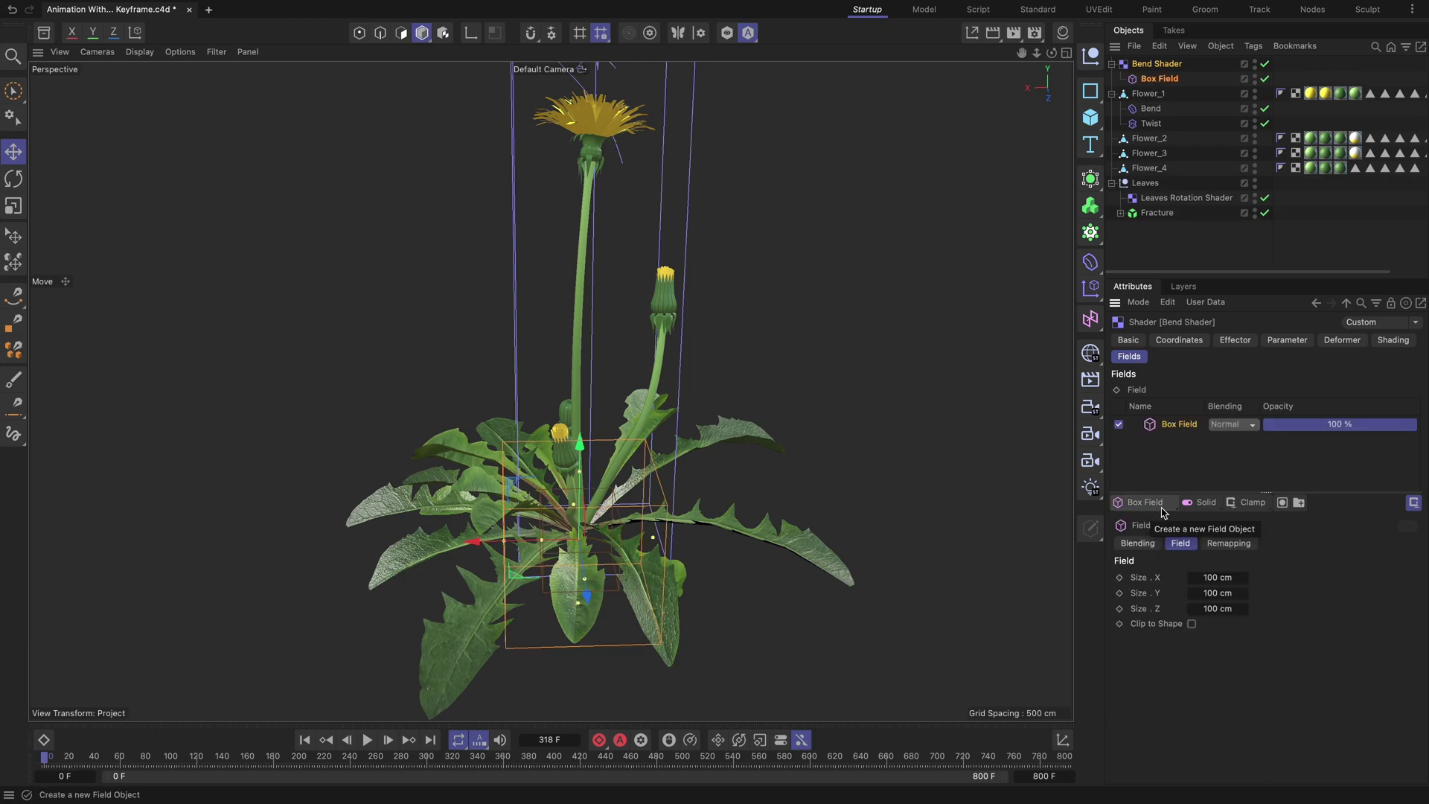
pyautogui.click(1238, 546)
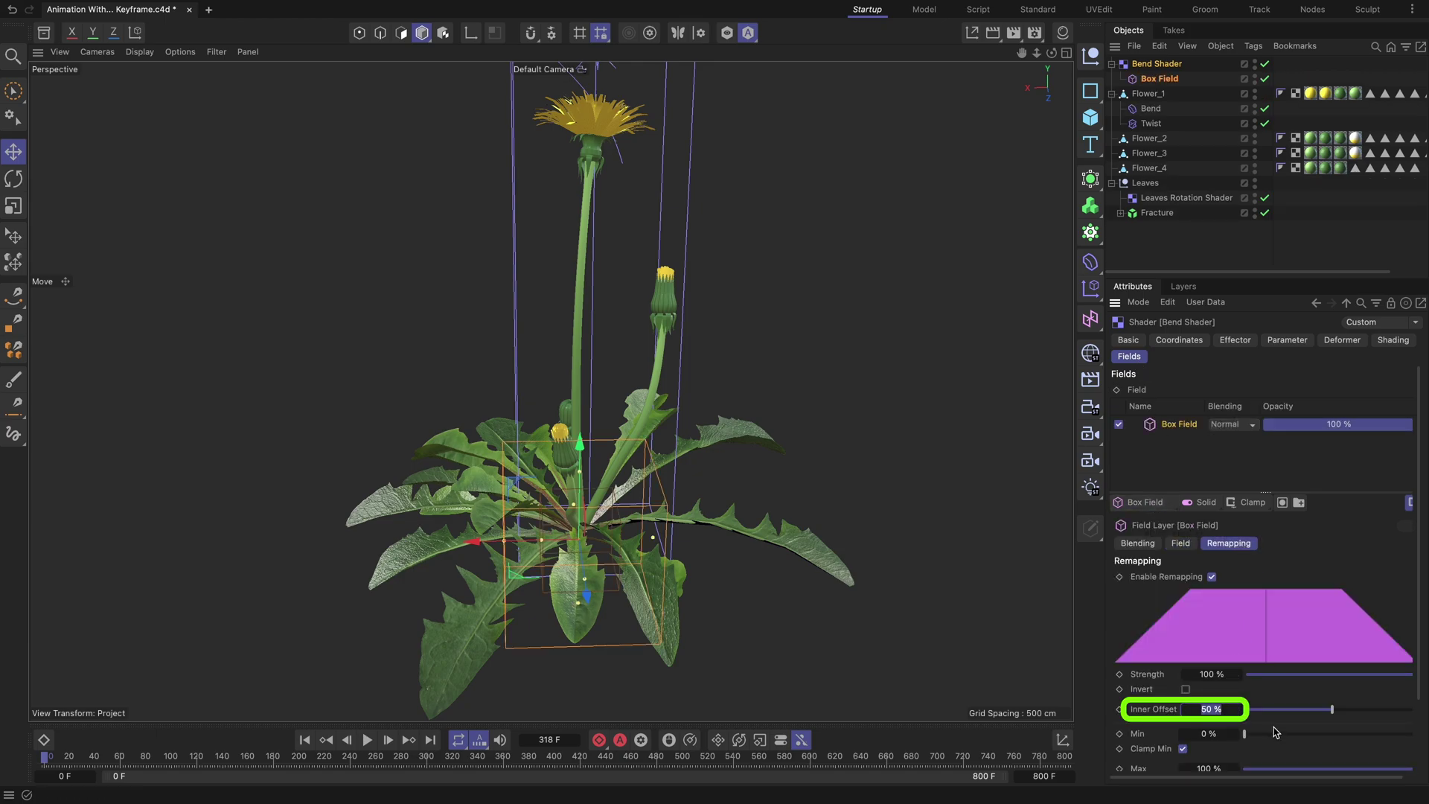
pyautogui.click(1181, 543)
pyautogui.write('700')
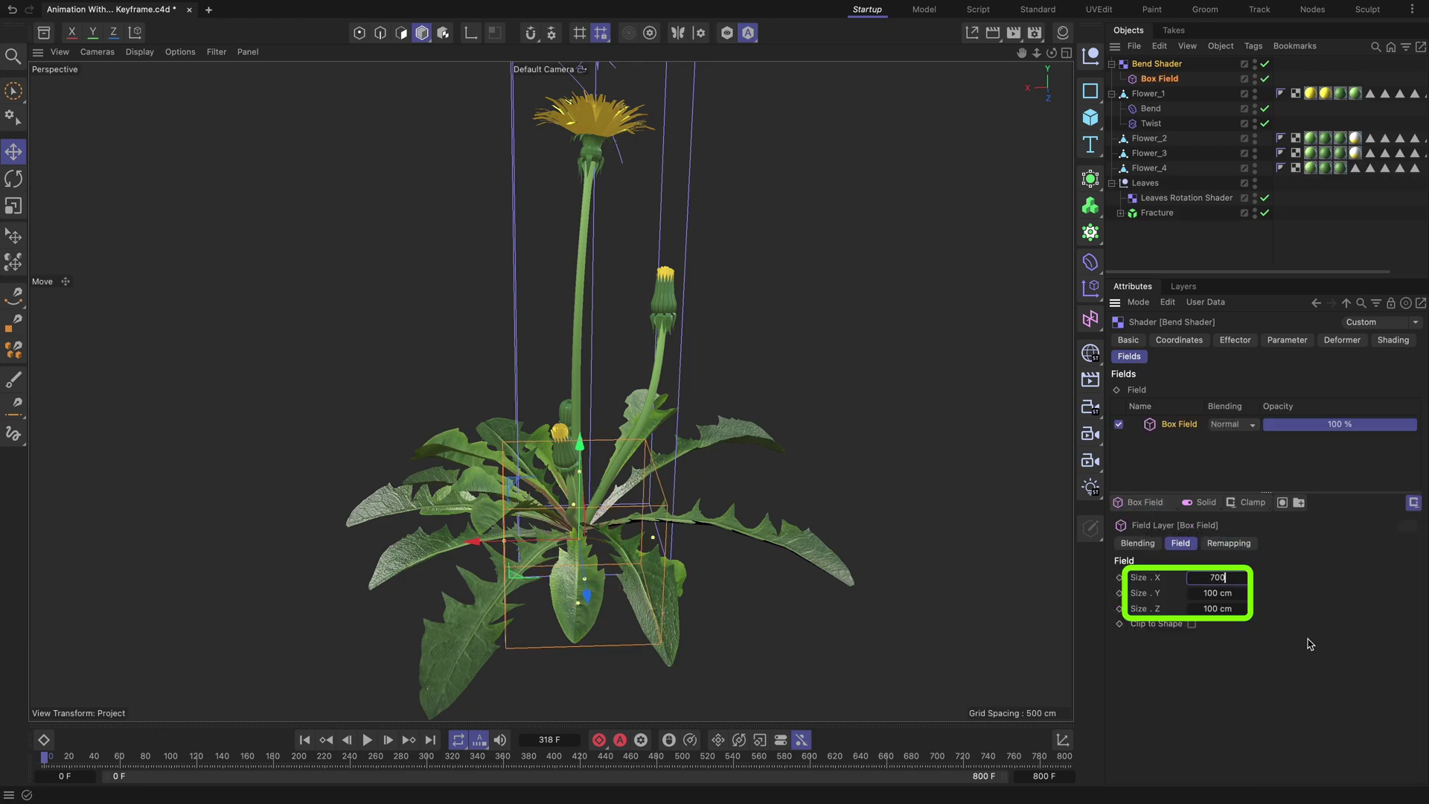
pyautogui.press('Tab')
pyautogui.write('700')
pyautogui.press('Tab')
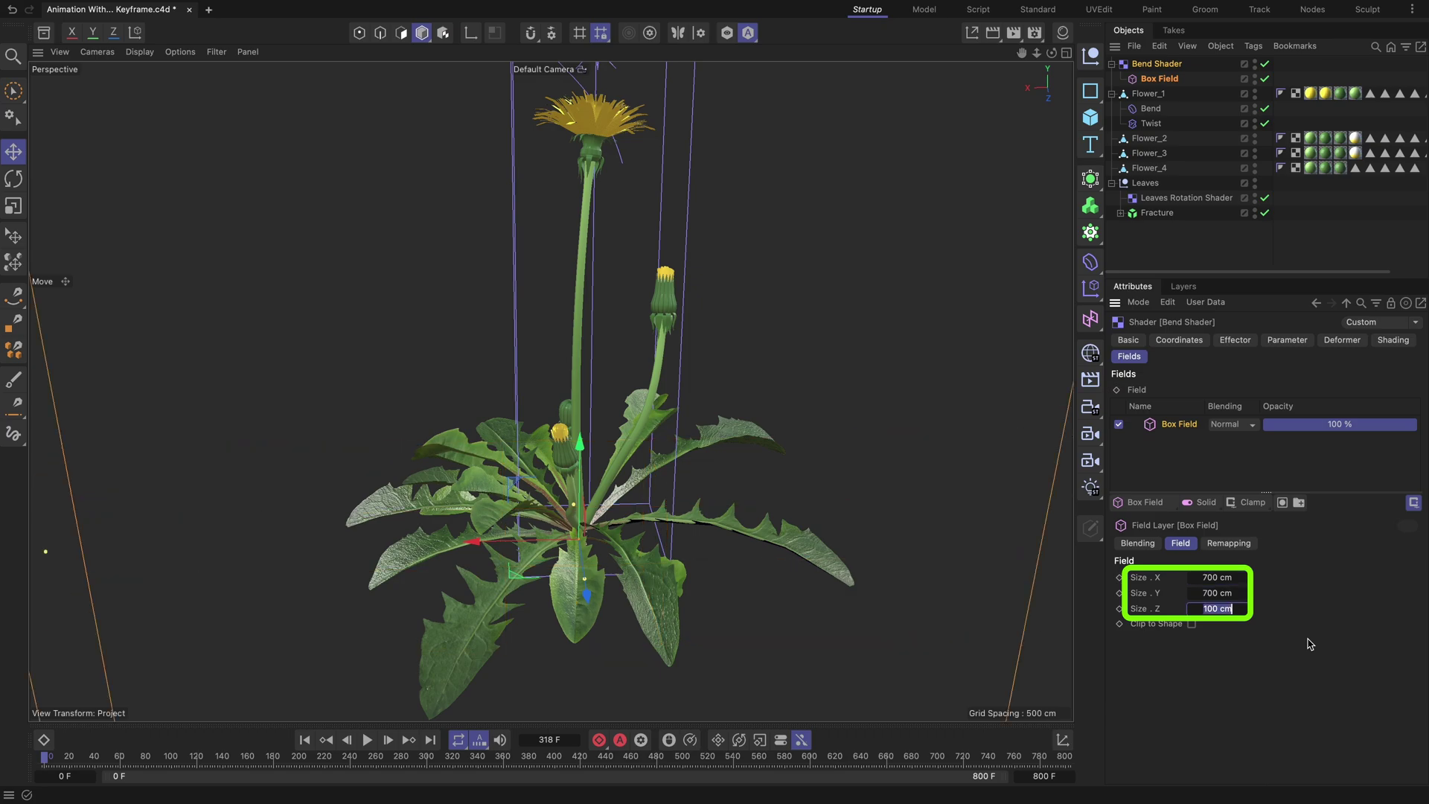
pyautogui.write('700')
pyautogui.press('Return')
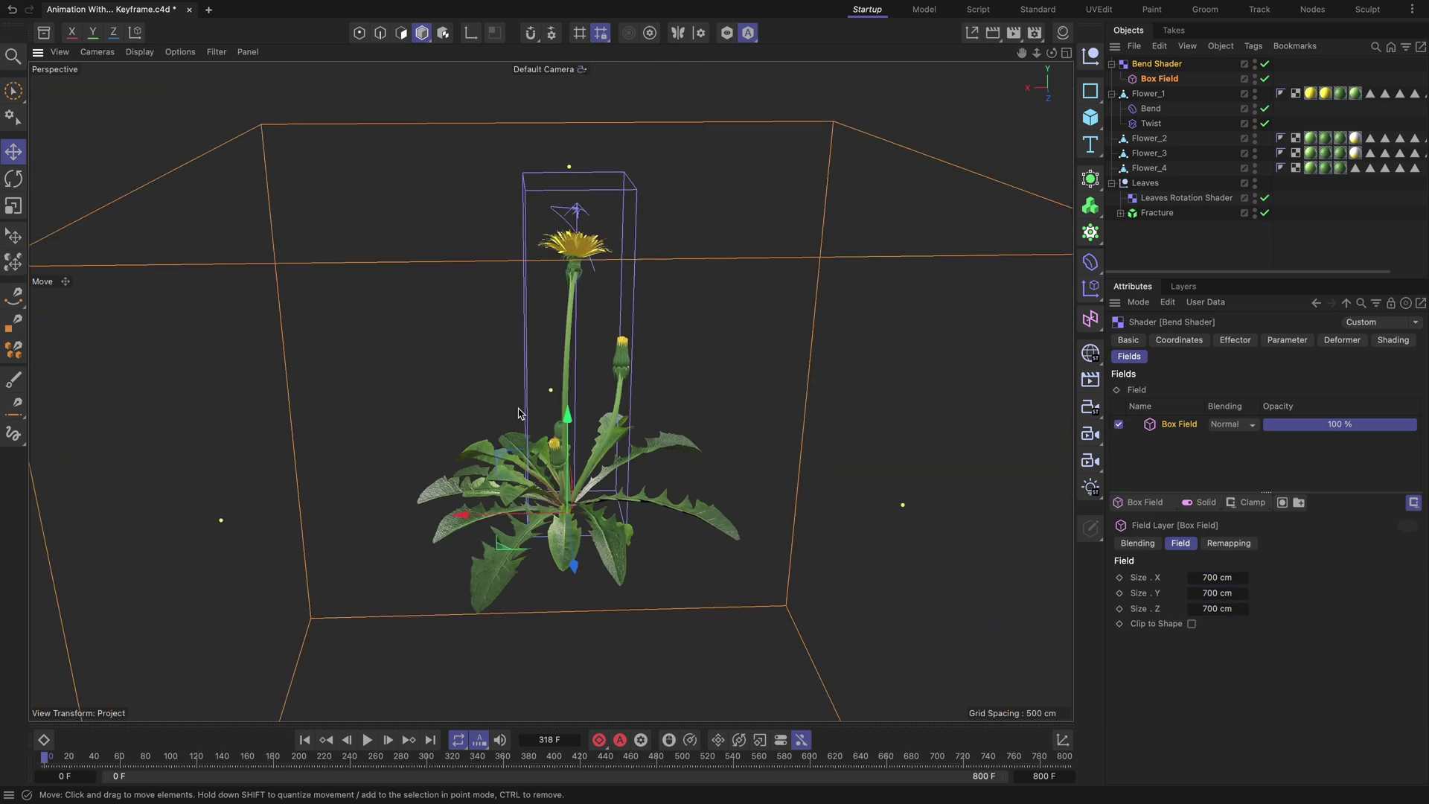
pyautogui.keyDown('alt'); pyautogui.moveTo(519, 413); pyautogui.dragTo(585, 404); pyautogui.keyUp('alt')
pyautogui.keyDown('alt'); pyautogui.moveTo(585, 404); pyautogui.dragTo(506, 408, button='right'); pyautogui.keyUp('alt')
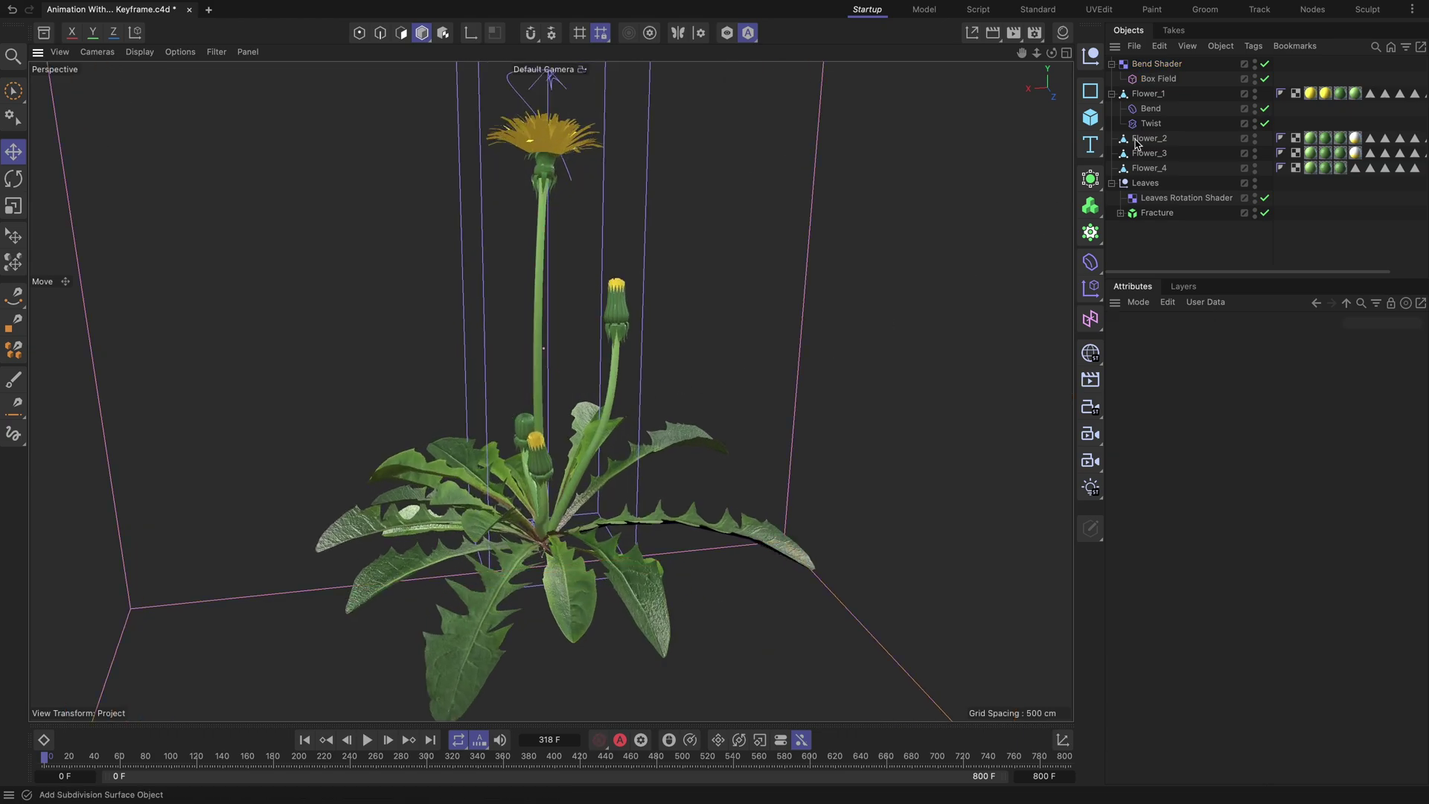
# Step: Attach an XPresso tag to the Bend Shader and move its editor aside
pyautogui.click(1254, 46)
pyautogui.moveTo(1298, 204)
pyautogui.click(1206, 257)
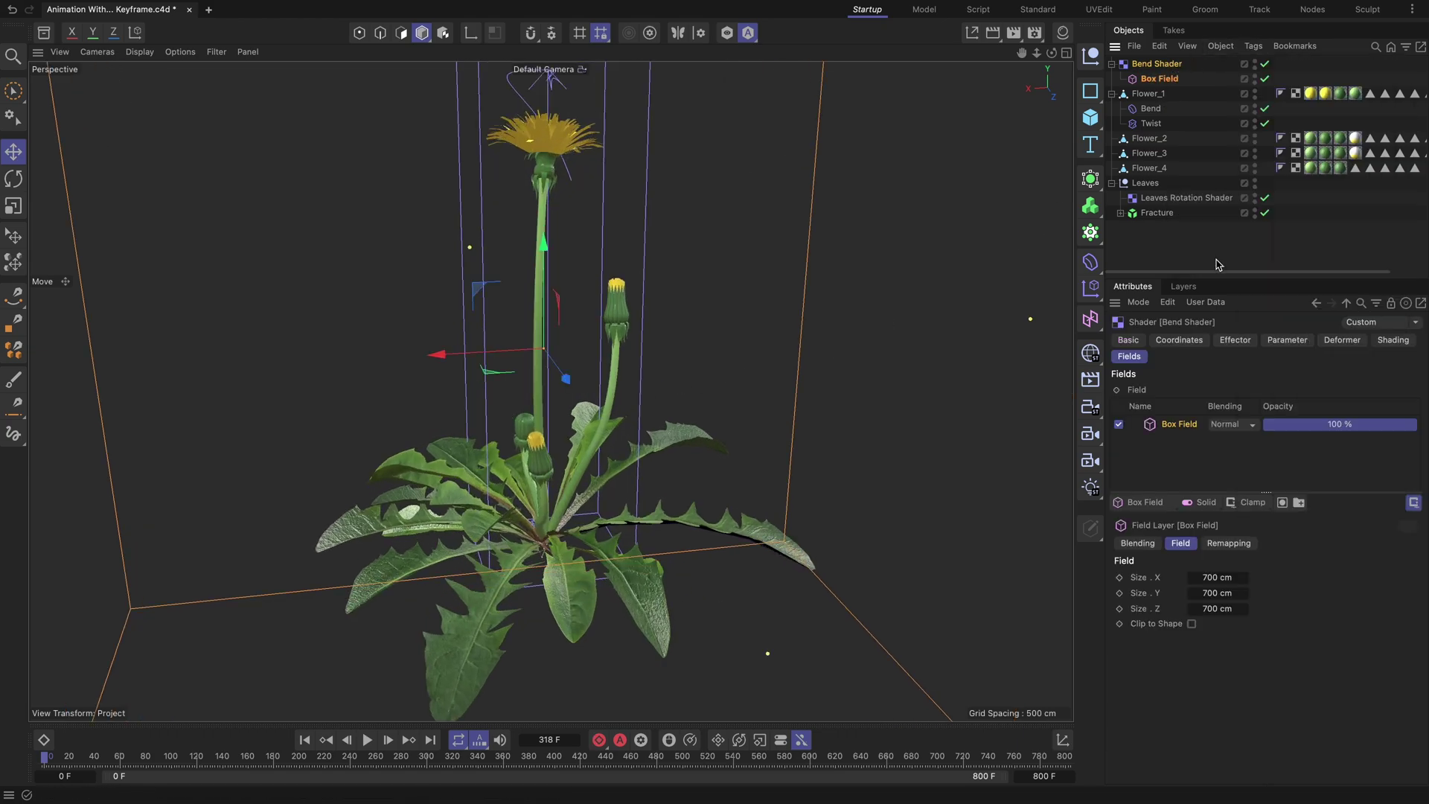
pyautogui.moveTo(1225, 252); pyautogui.dragTo(787, 172)
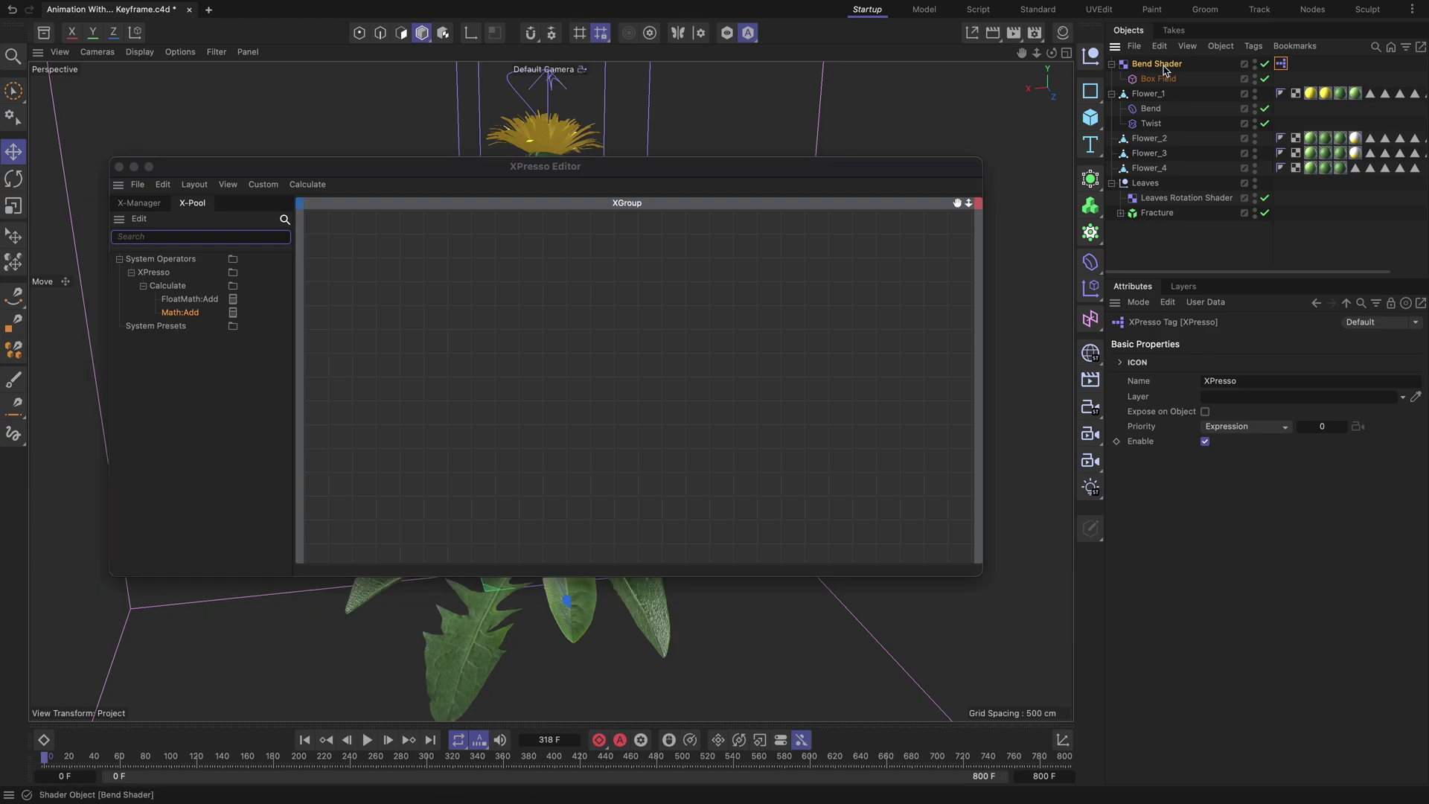
# Step: Add the Bend Shader as an XPresso node with an Object output
pyautogui.moveTo(368, 334); pyautogui.dragTo(367, 335)
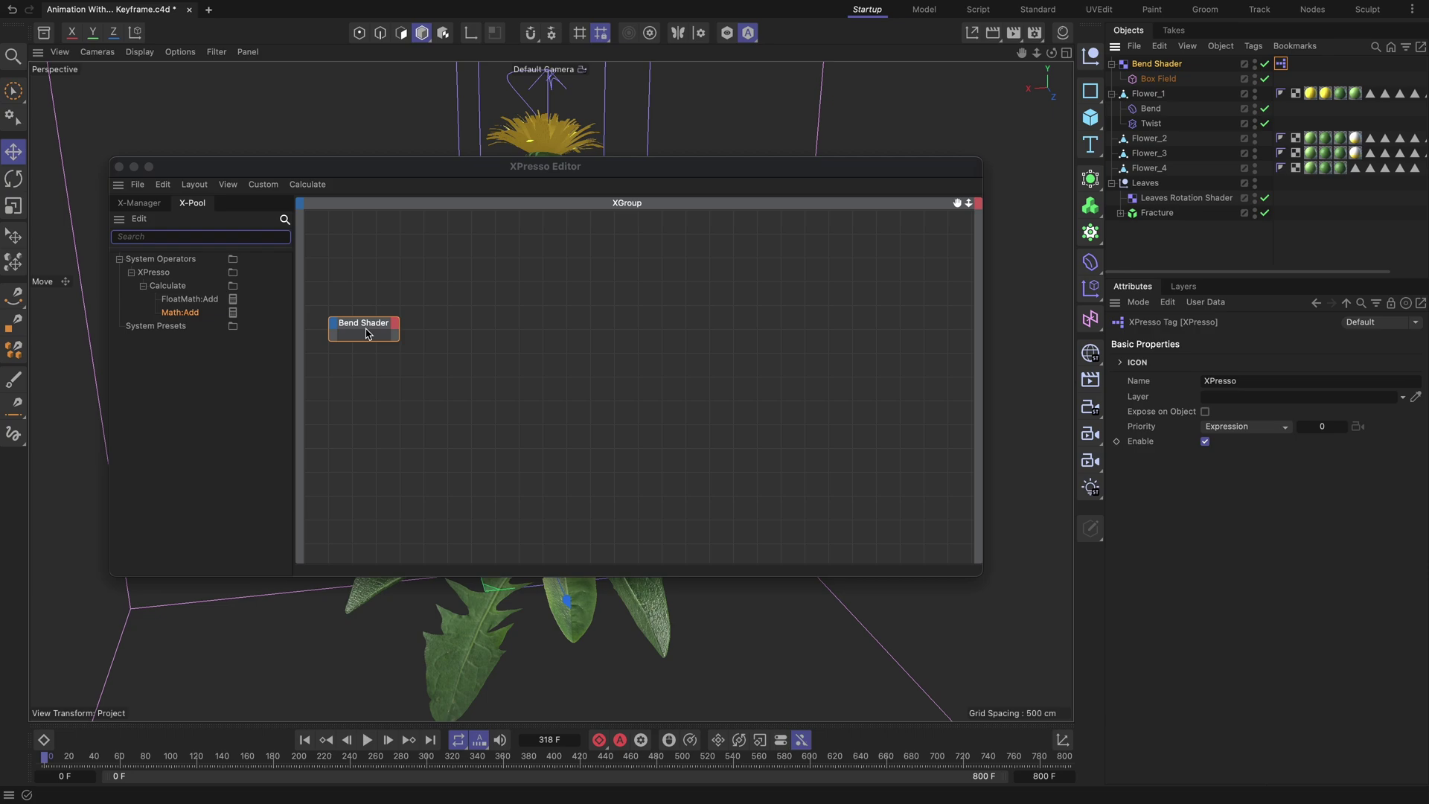
pyautogui.click(396, 327)
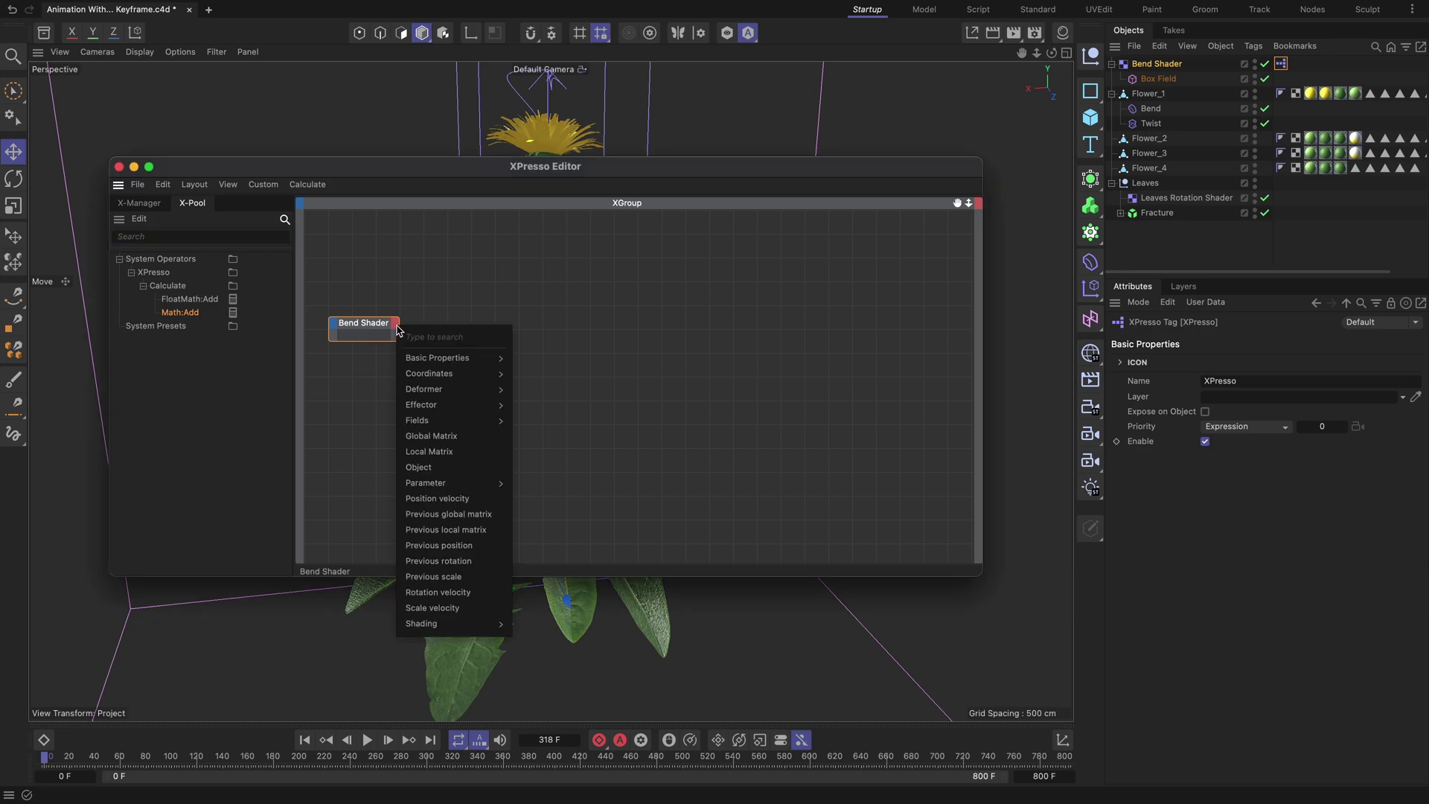
pyautogui.click(418, 467)
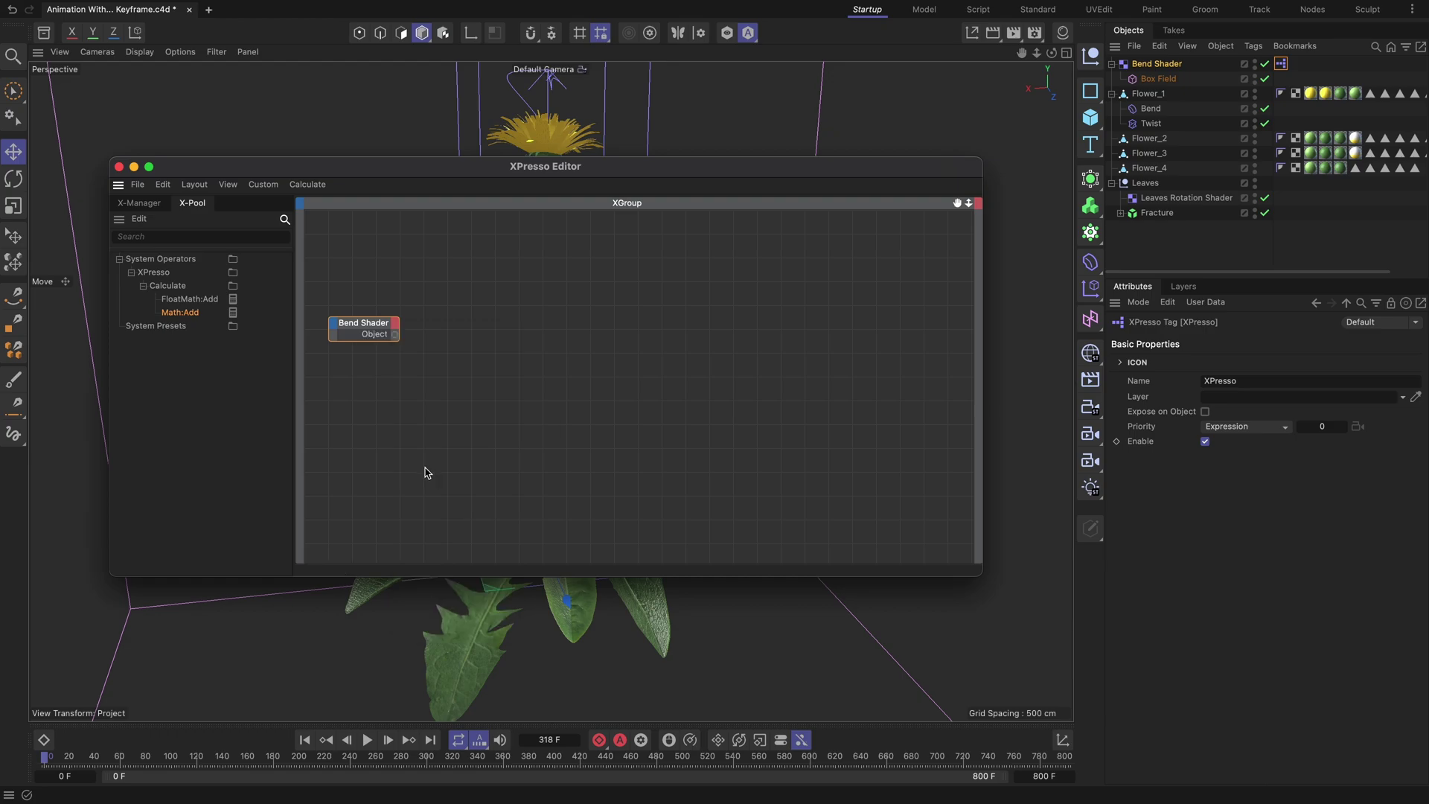
# Step: Add a Sample node to the graph with a Strength output
pyautogui.click(206, 240)
pyautogui.write('sa')
pyautogui.moveTo(164, 325); pyautogui.dragTo(483, 350)
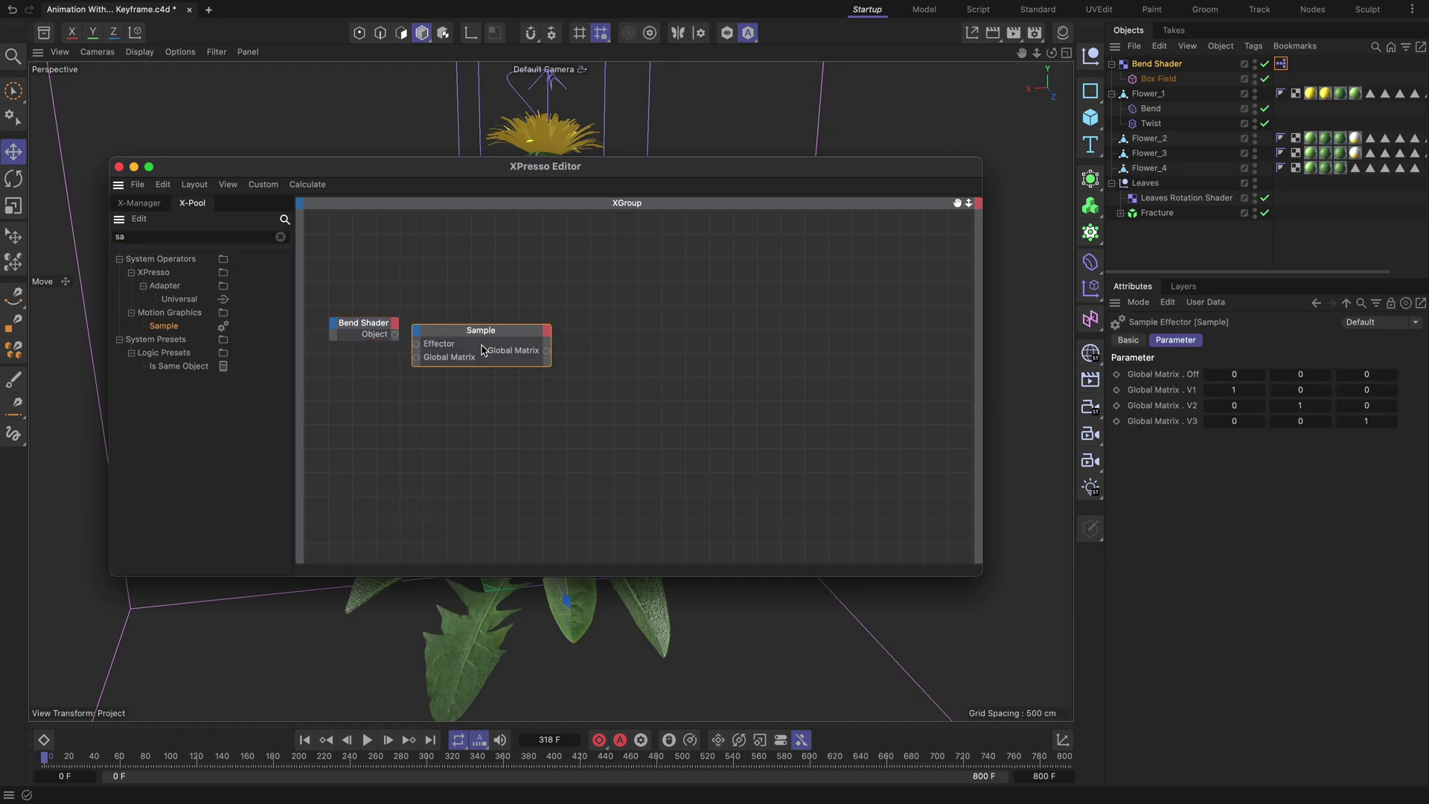
pyautogui.click(547, 330)
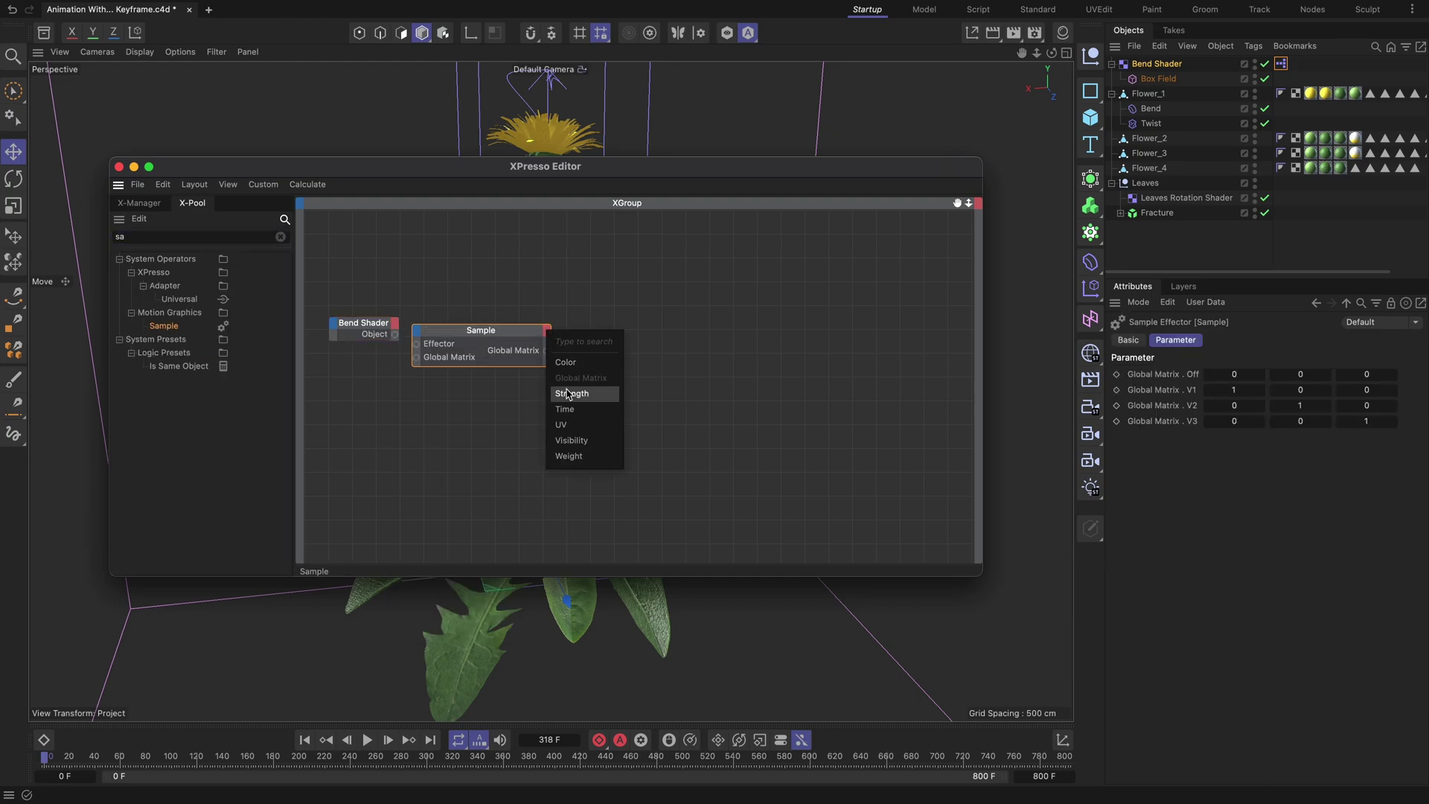
pyautogui.click(568, 394)
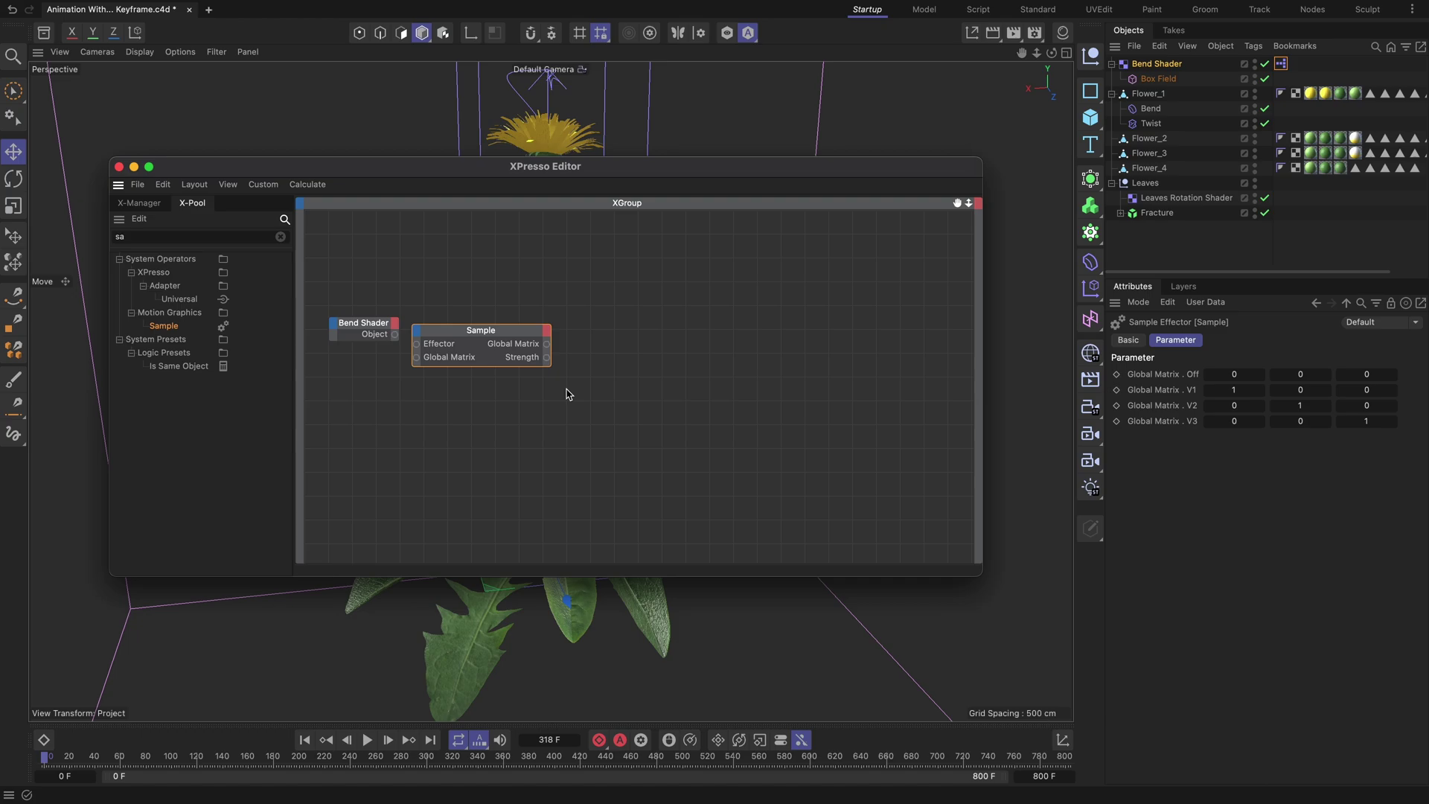
# Step: Wire the Bend Shader into Sample's Effector and feed Sample Strength into a new Range Mapper
pyautogui.moveTo(396, 334); pyautogui.dragTo(419, 350)
pyautogui.doubleClick(193, 236)
pyautogui.write('ra')
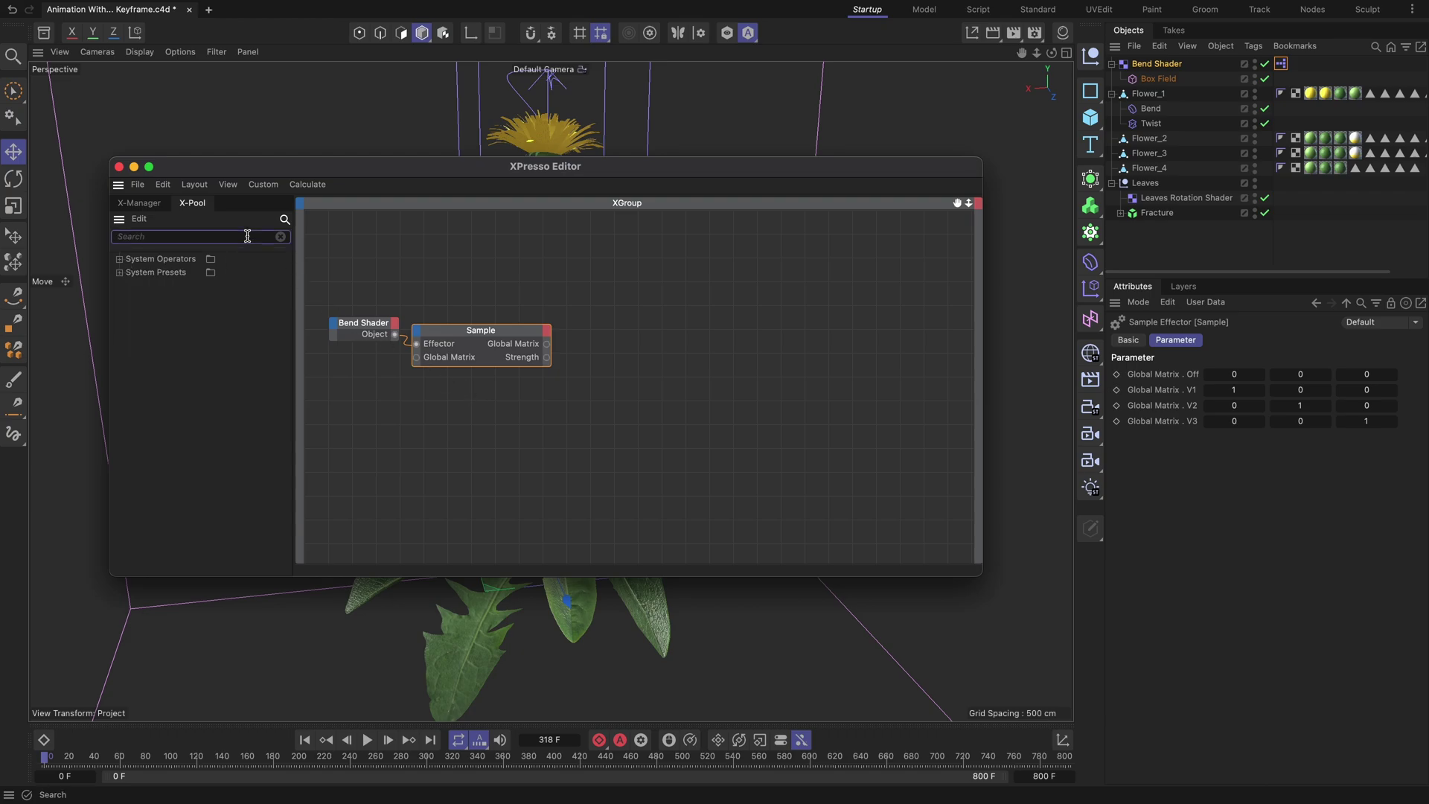
pyautogui.moveTo(257, 387); pyautogui.dragTo(625, 387)
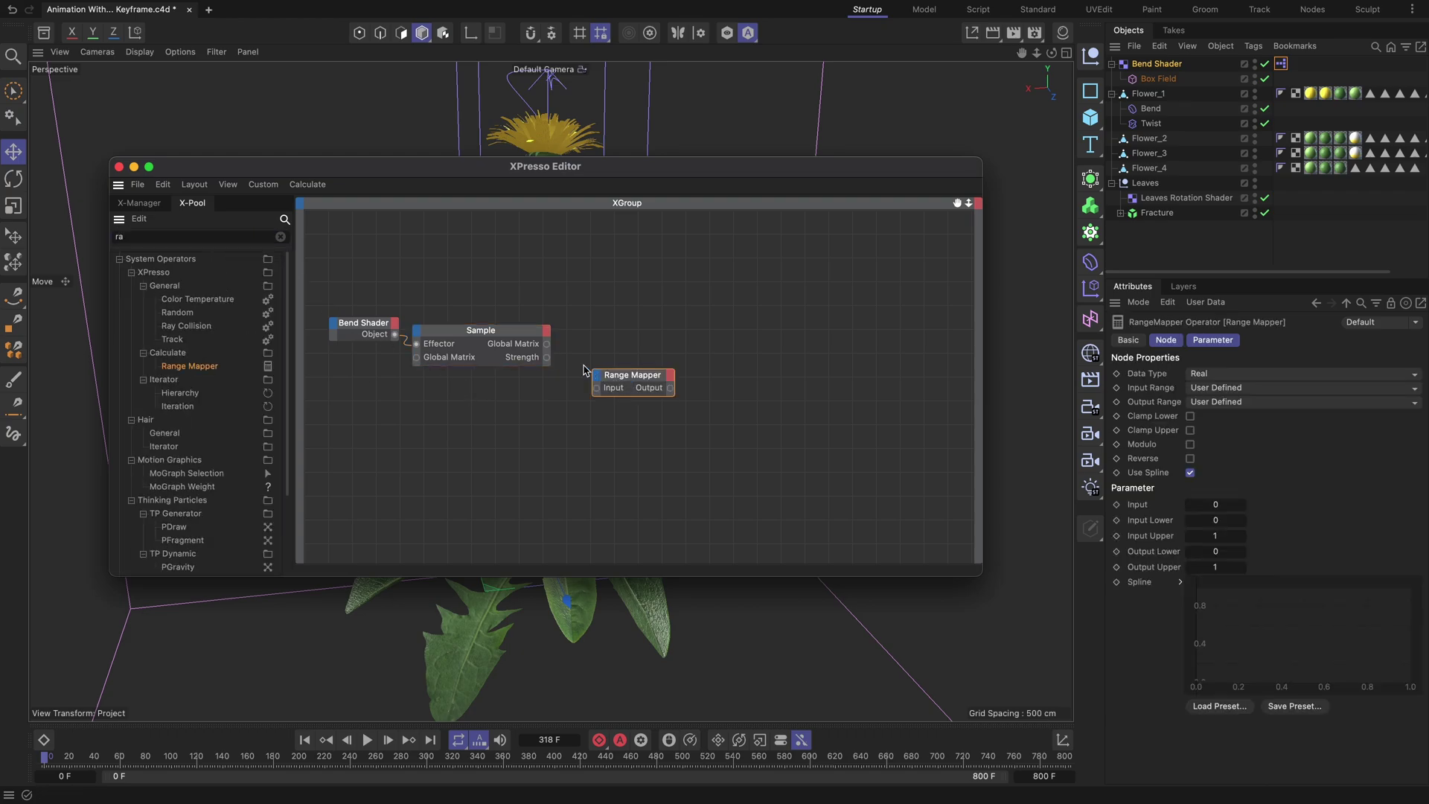
pyautogui.moveTo(548, 358); pyautogui.dragTo(597, 389)
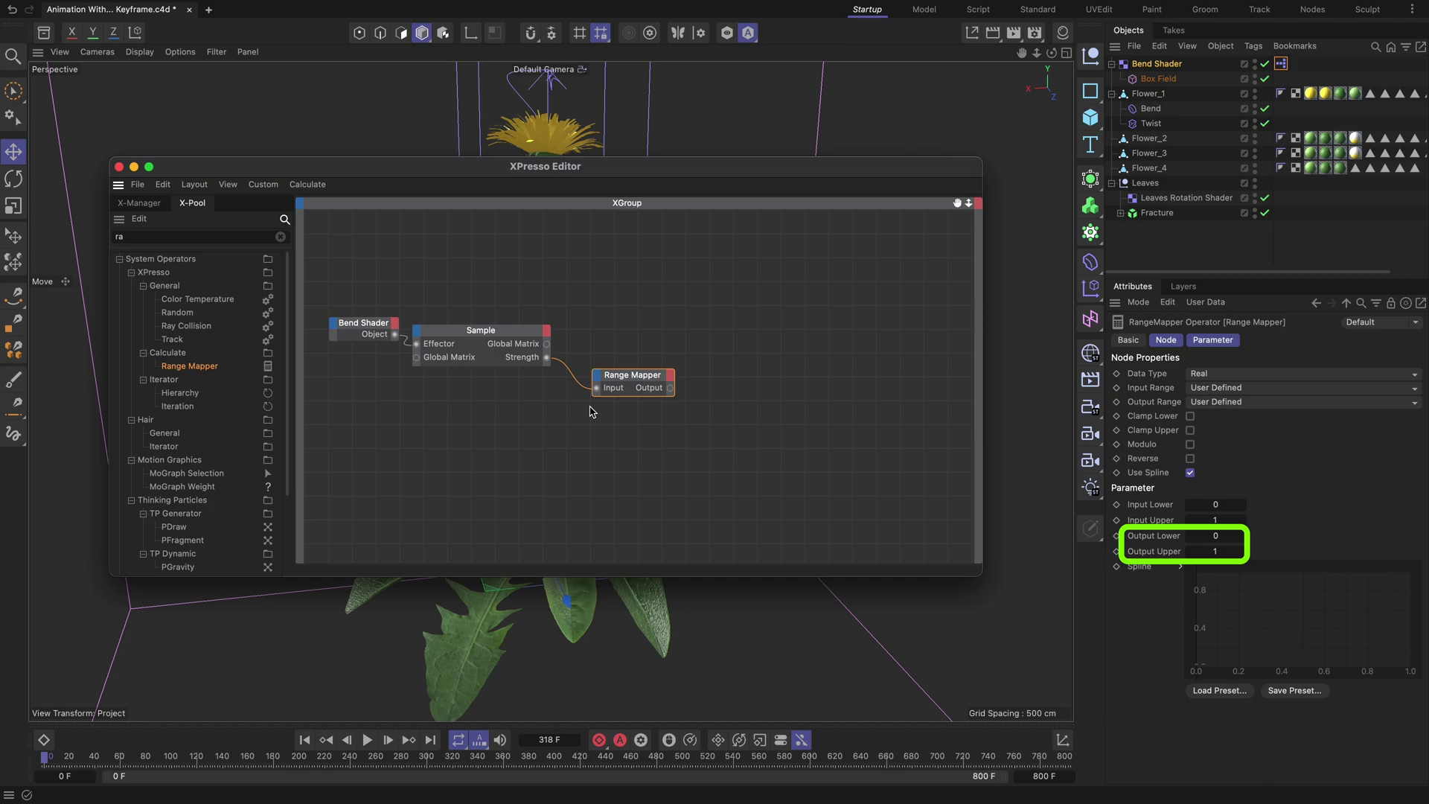
# Step: Set the Range Mapper's Output Lower to -3 and Output Upper to 10
pyautogui.click(1239, 536)
pyautogui.write('-3')
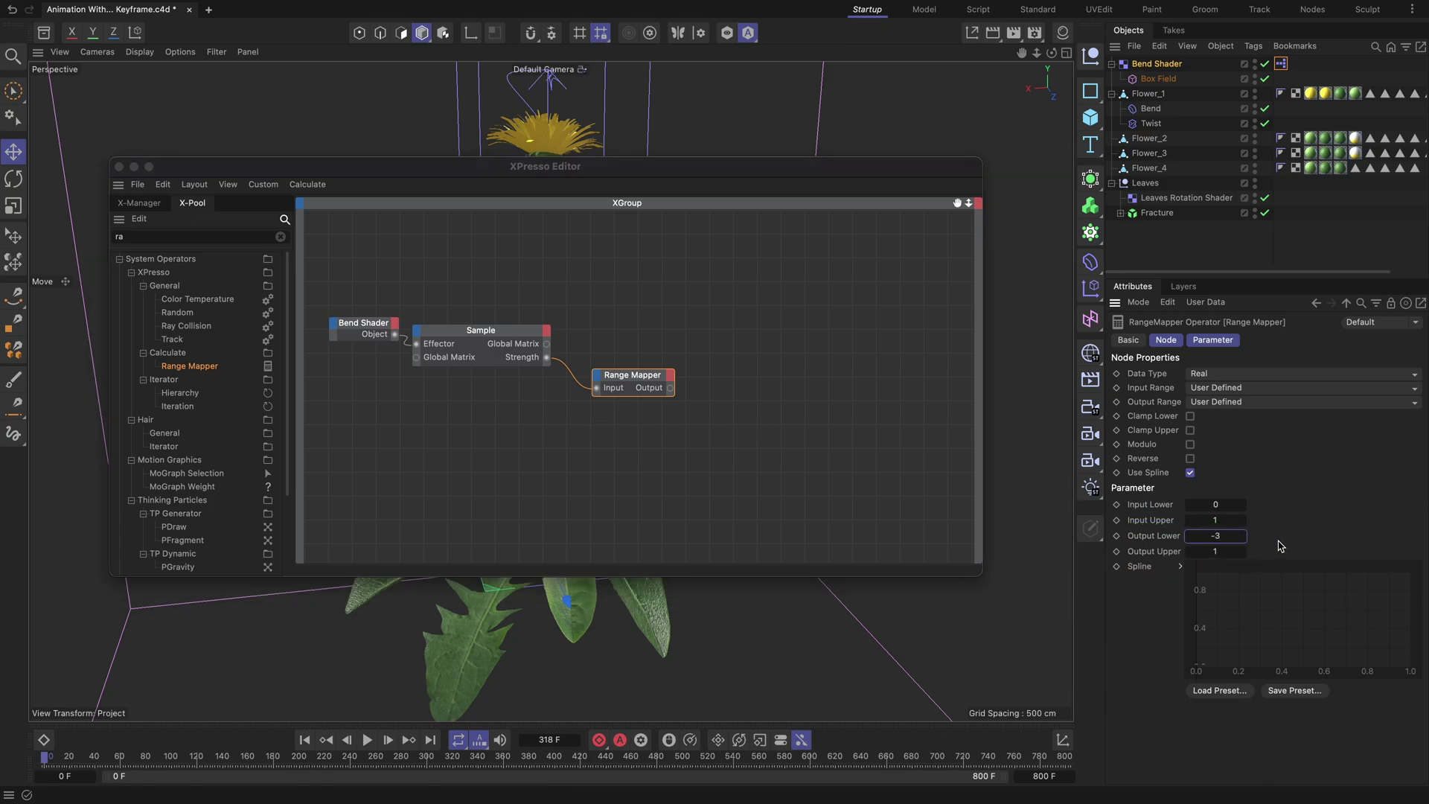
pyautogui.press('Tab')
pyautogui.write('10')
pyautogui.press('Tab')
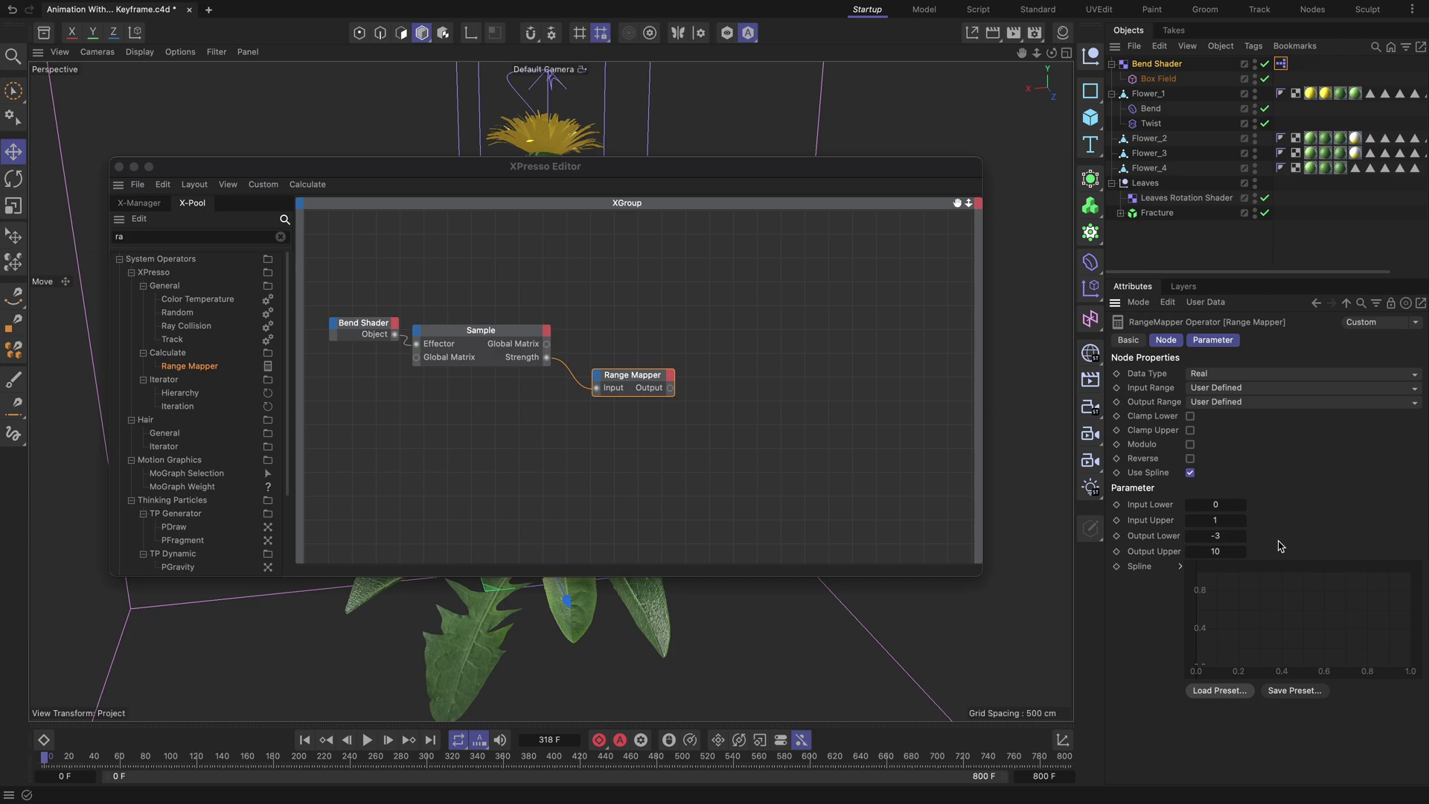
pyautogui.doubleClick(120, 236)
# Step: Add a Math node set to Multiply, fed by the Range Mapper output, with Input [2] 0.0175
pyautogui.write('ma')
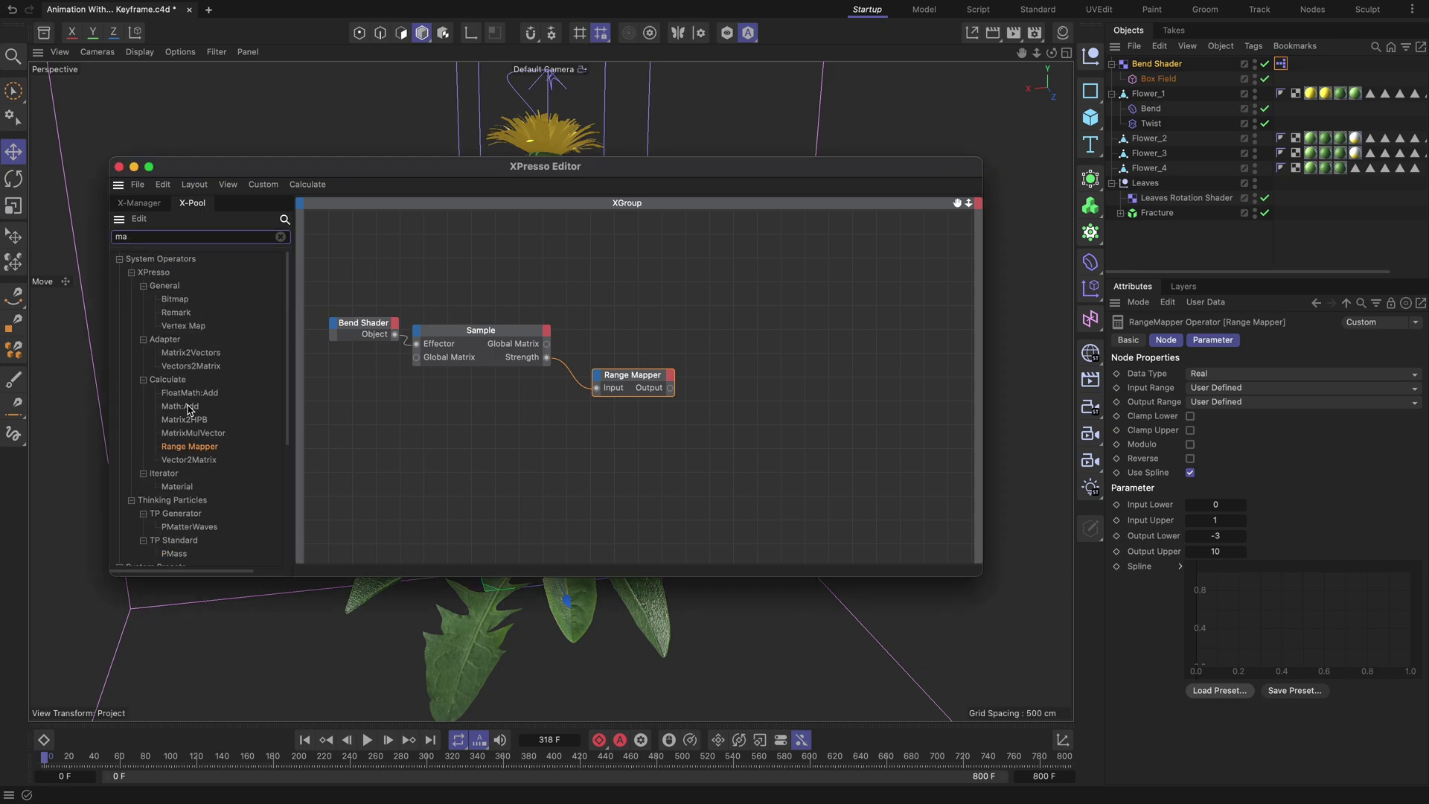
pyautogui.moveTo(189, 410); pyautogui.dragTo(742, 406)
pyautogui.click(1232, 388)
pyautogui.click(1206, 435)
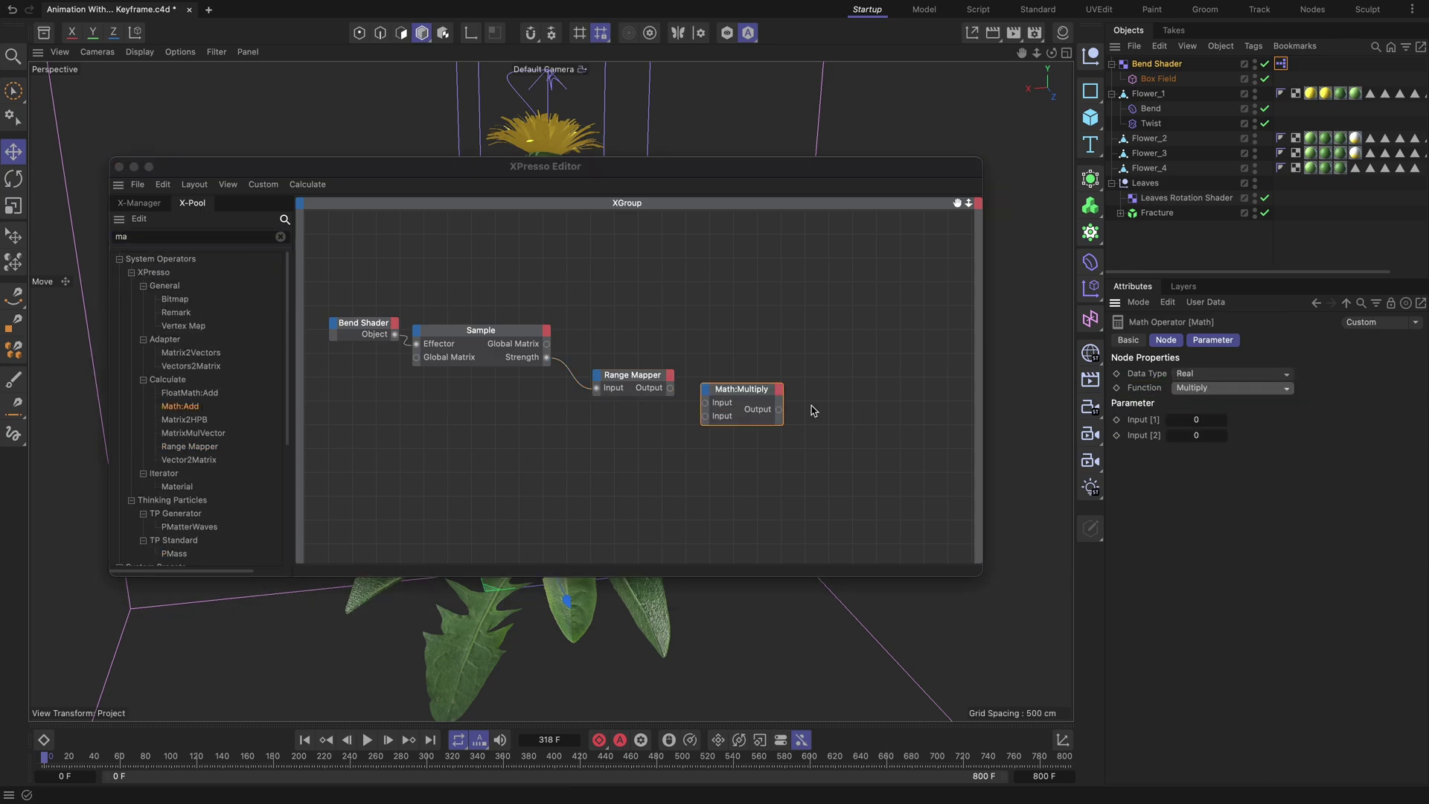
pyautogui.moveTo(670, 388); pyautogui.dragTo(704, 403)
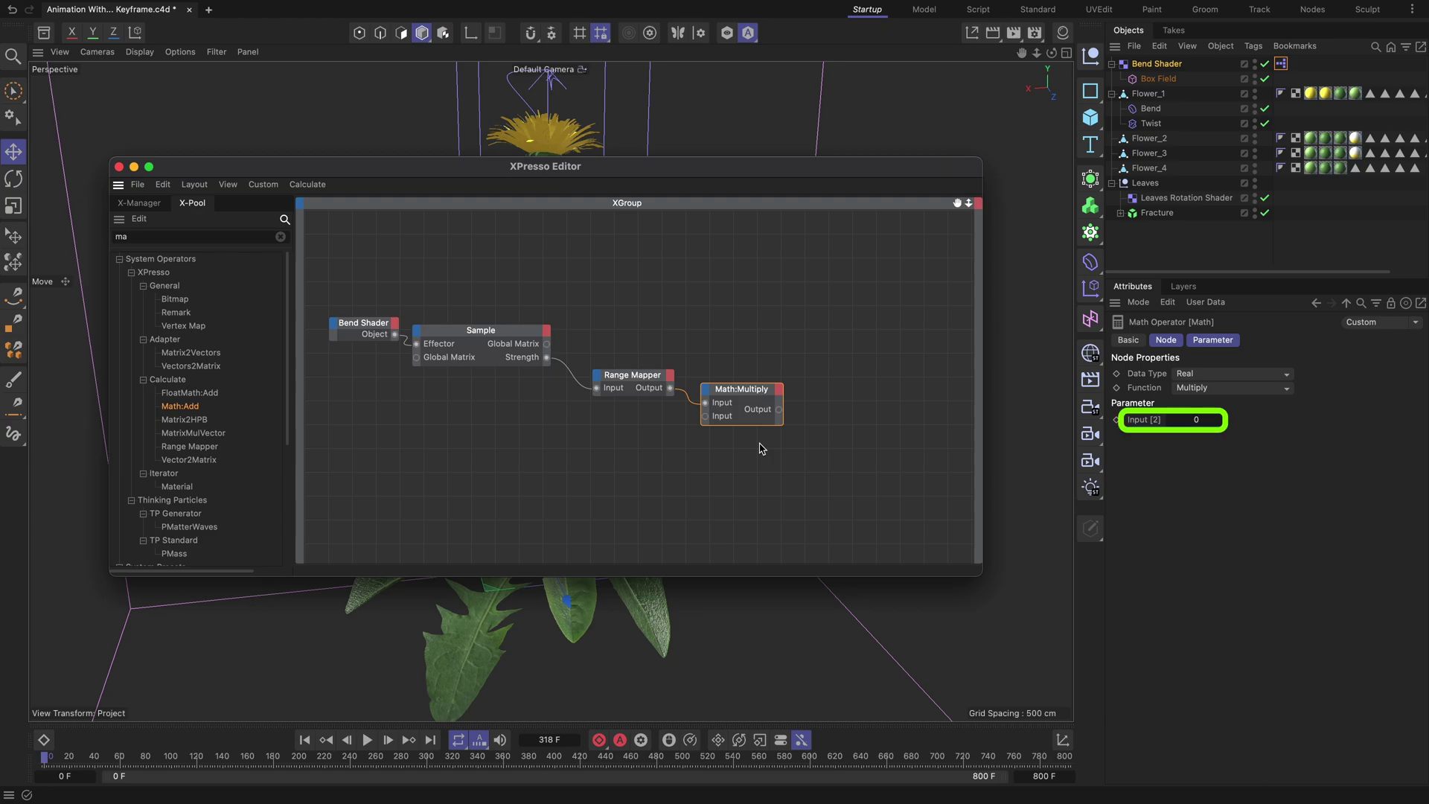
pyautogui.click(1194, 419)
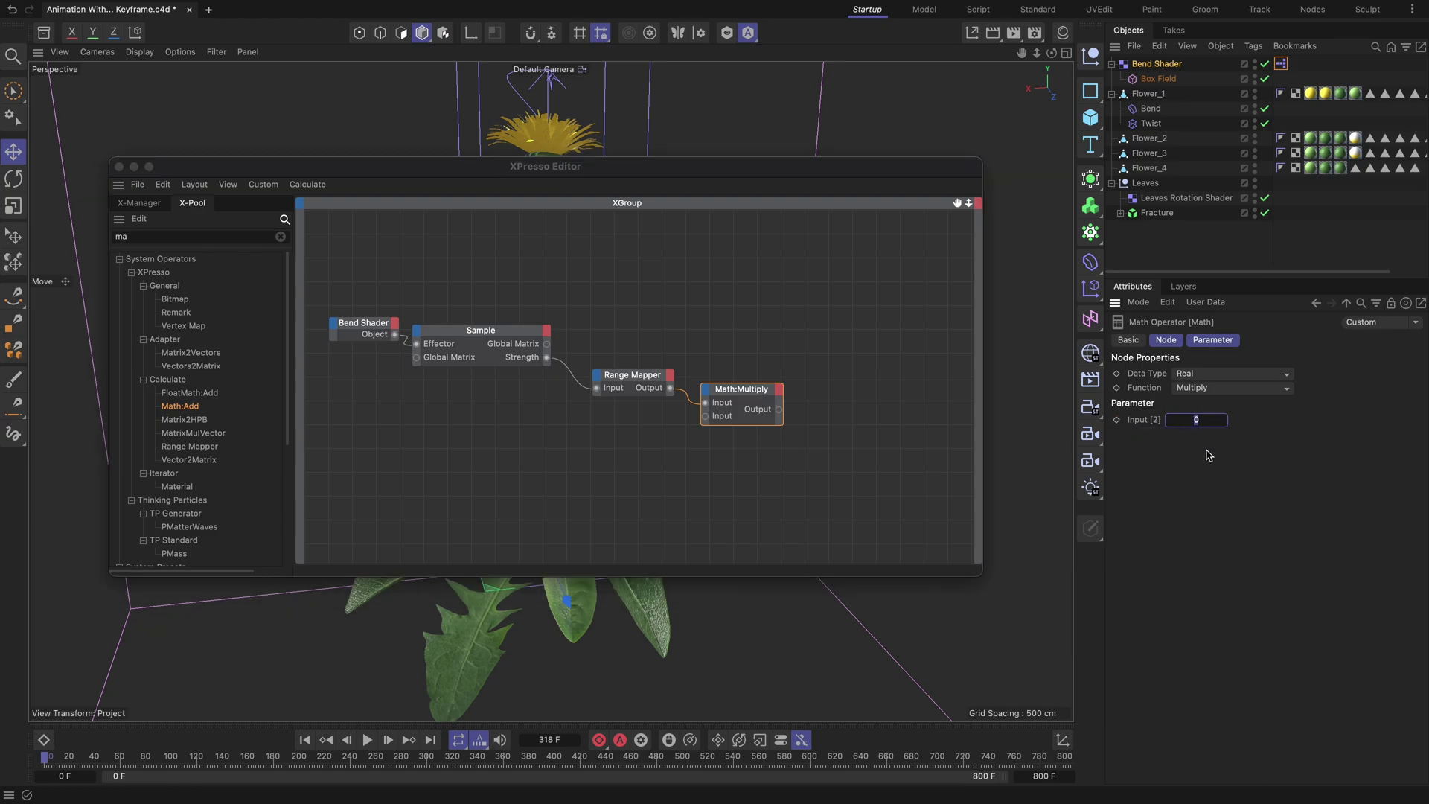
pyautogui.write('0.0175')
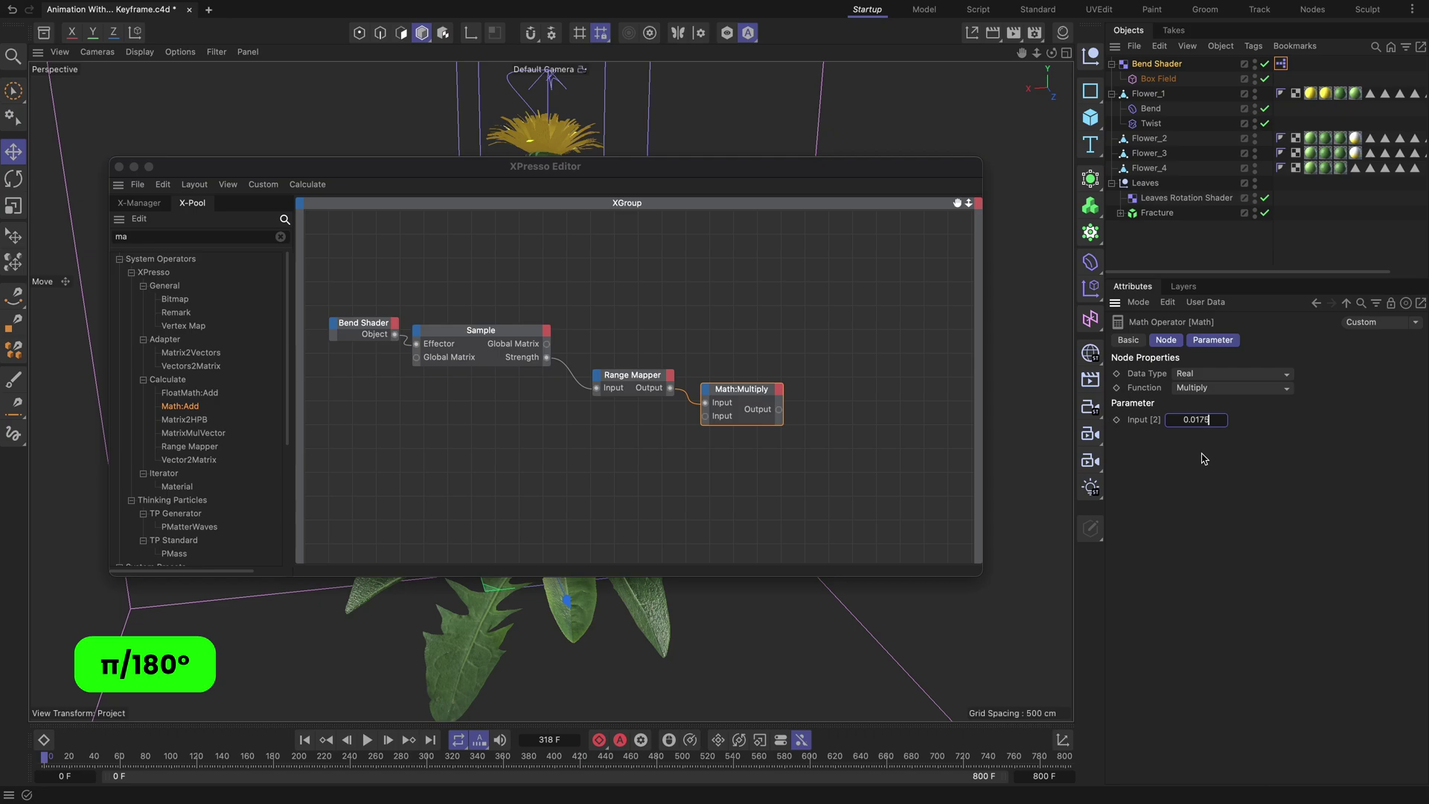
pyautogui.press('Return')
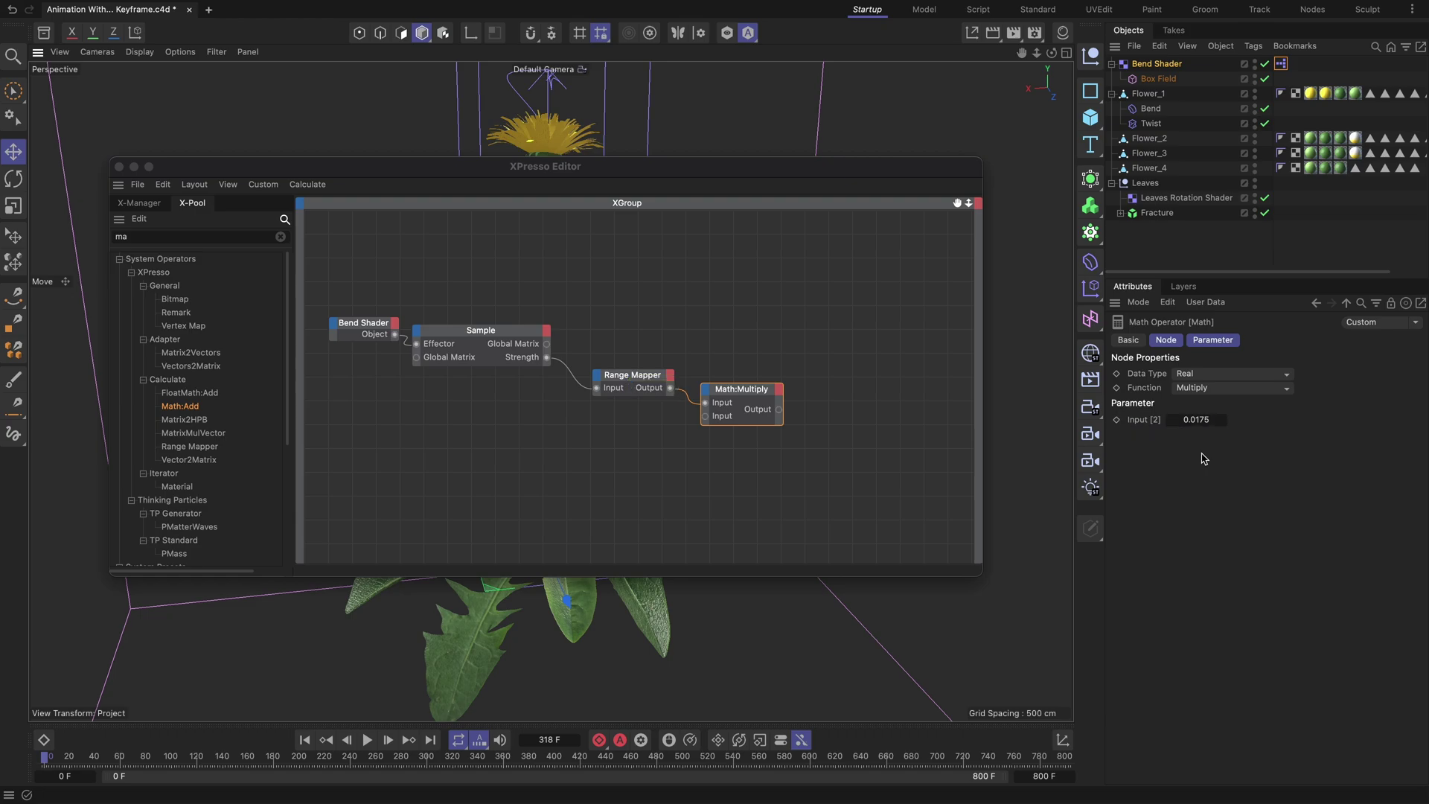
# Step: Drive the Bend deformer's Strength with the Multiply output and close the XPresso editor
pyautogui.moveTo(1150, 109); pyautogui.dragTo(835, 419)
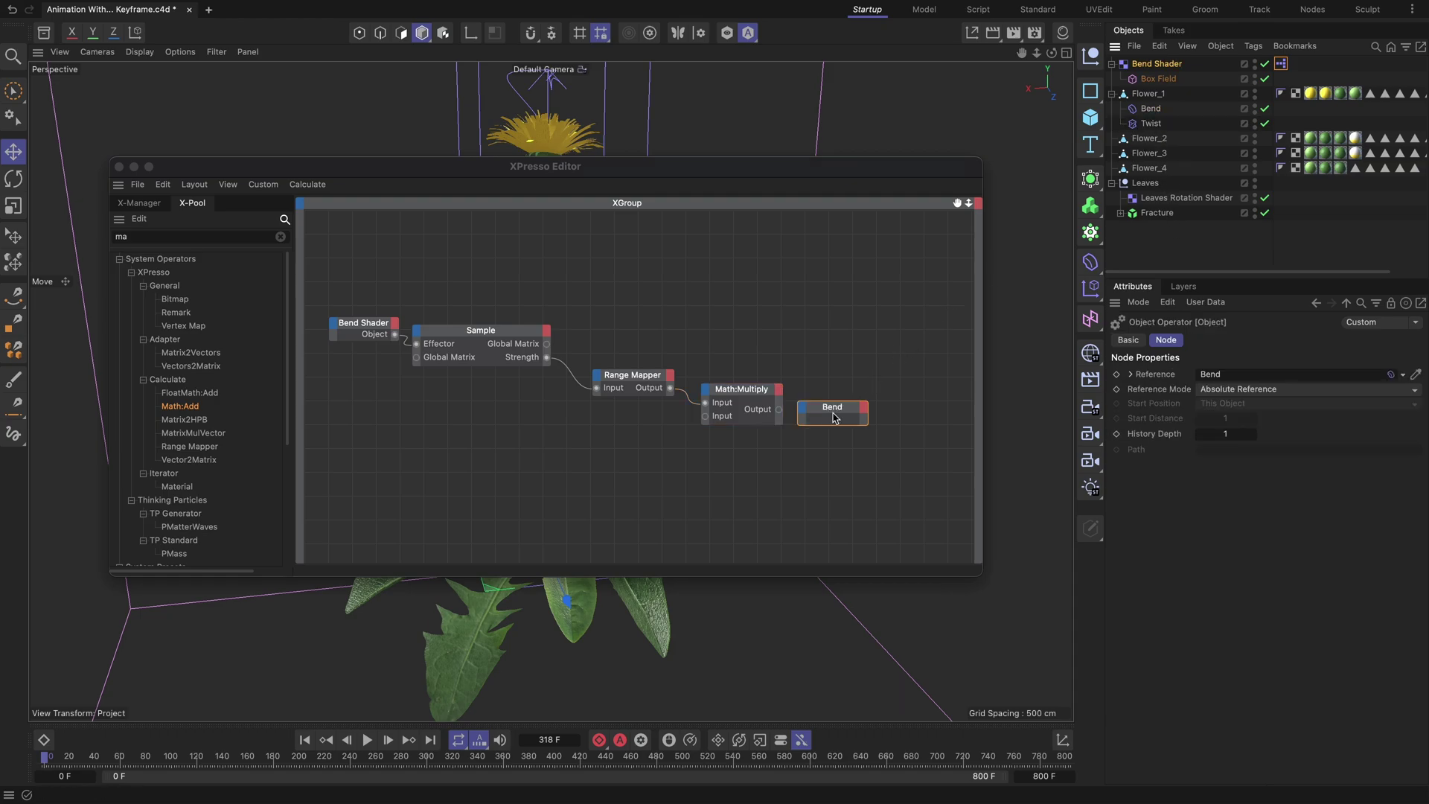
pyautogui.click(803, 407)
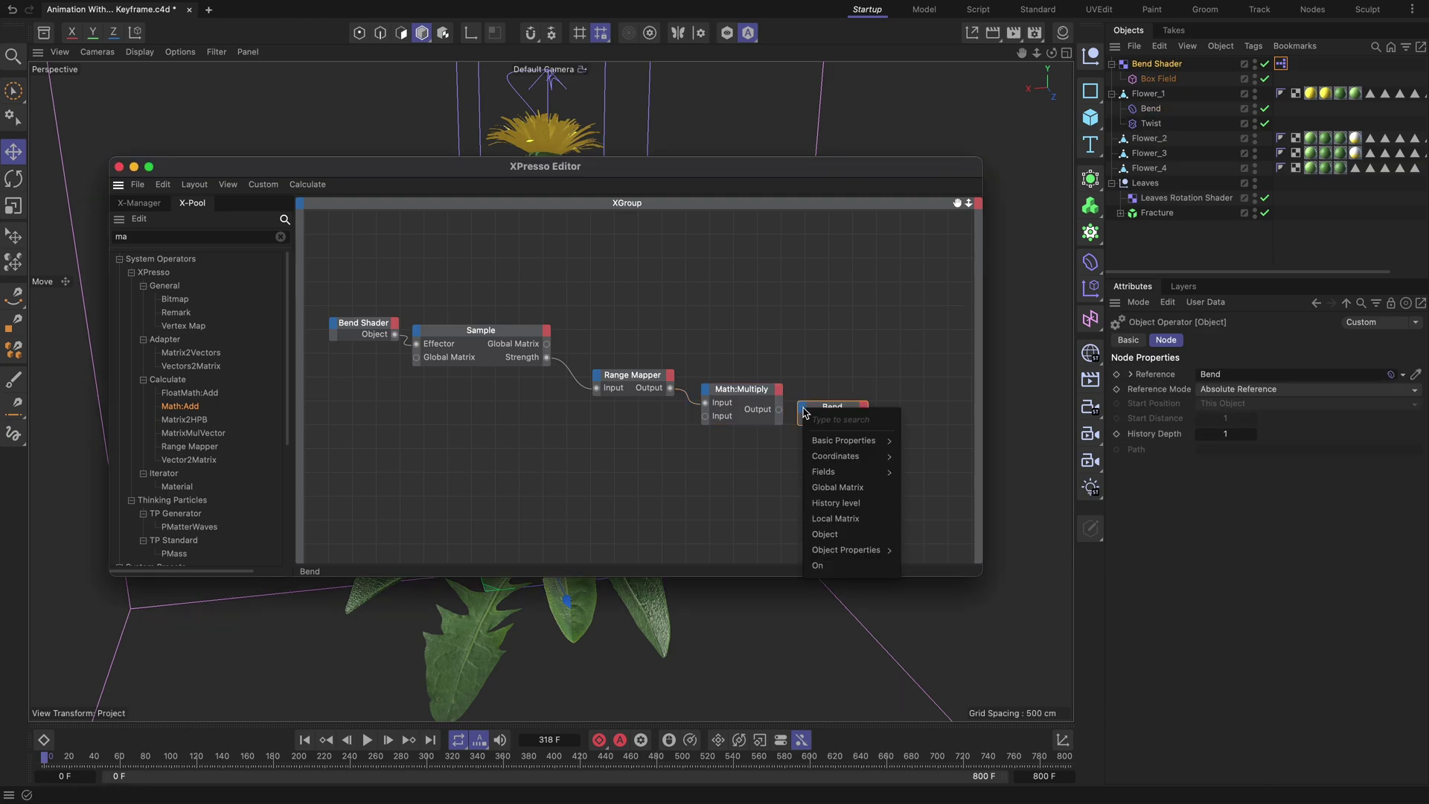
pyautogui.moveTo(865, 550)
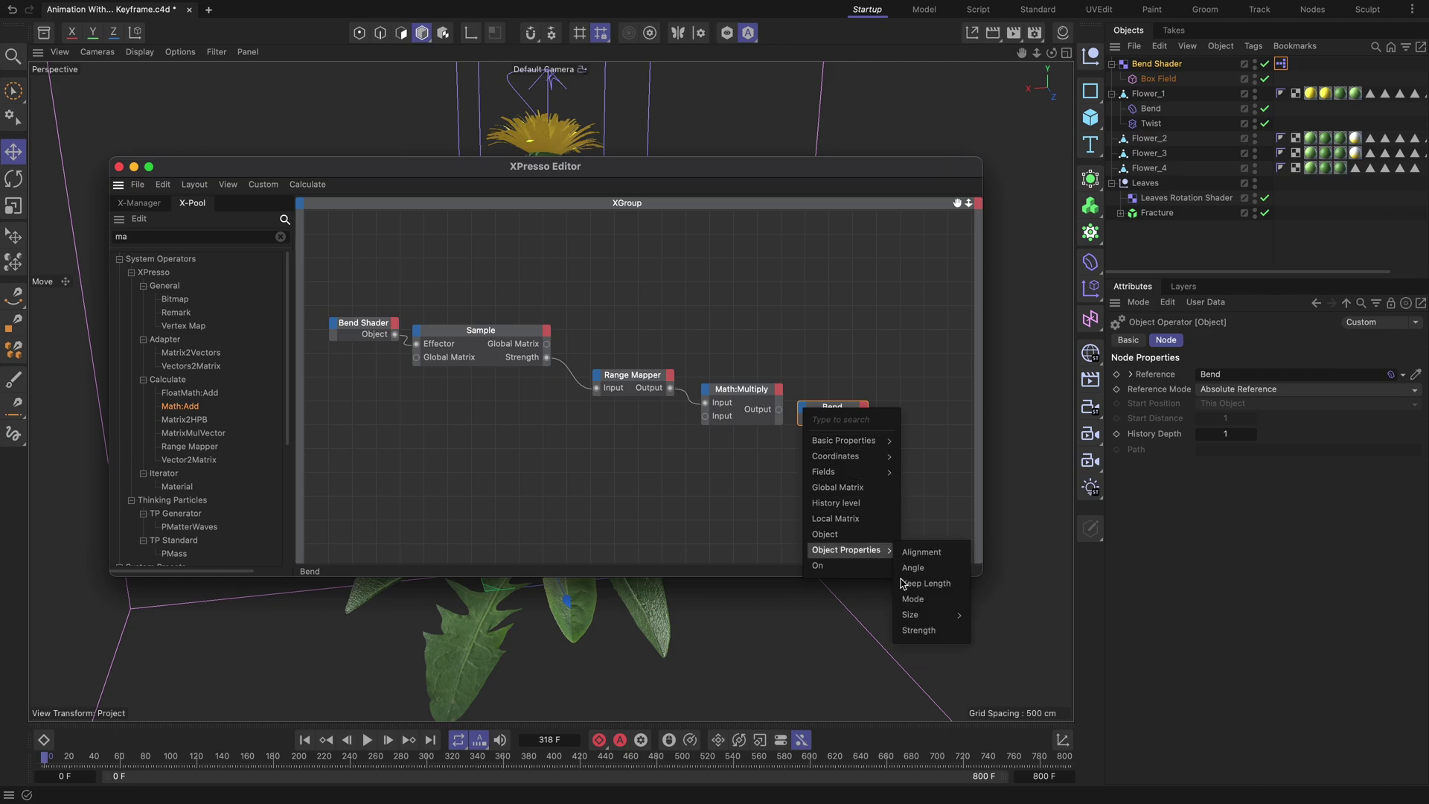
pyautogui.click(919, 632)
pyautogui.moveTo(779, 409); pyautogui.dragTo(803, 419)
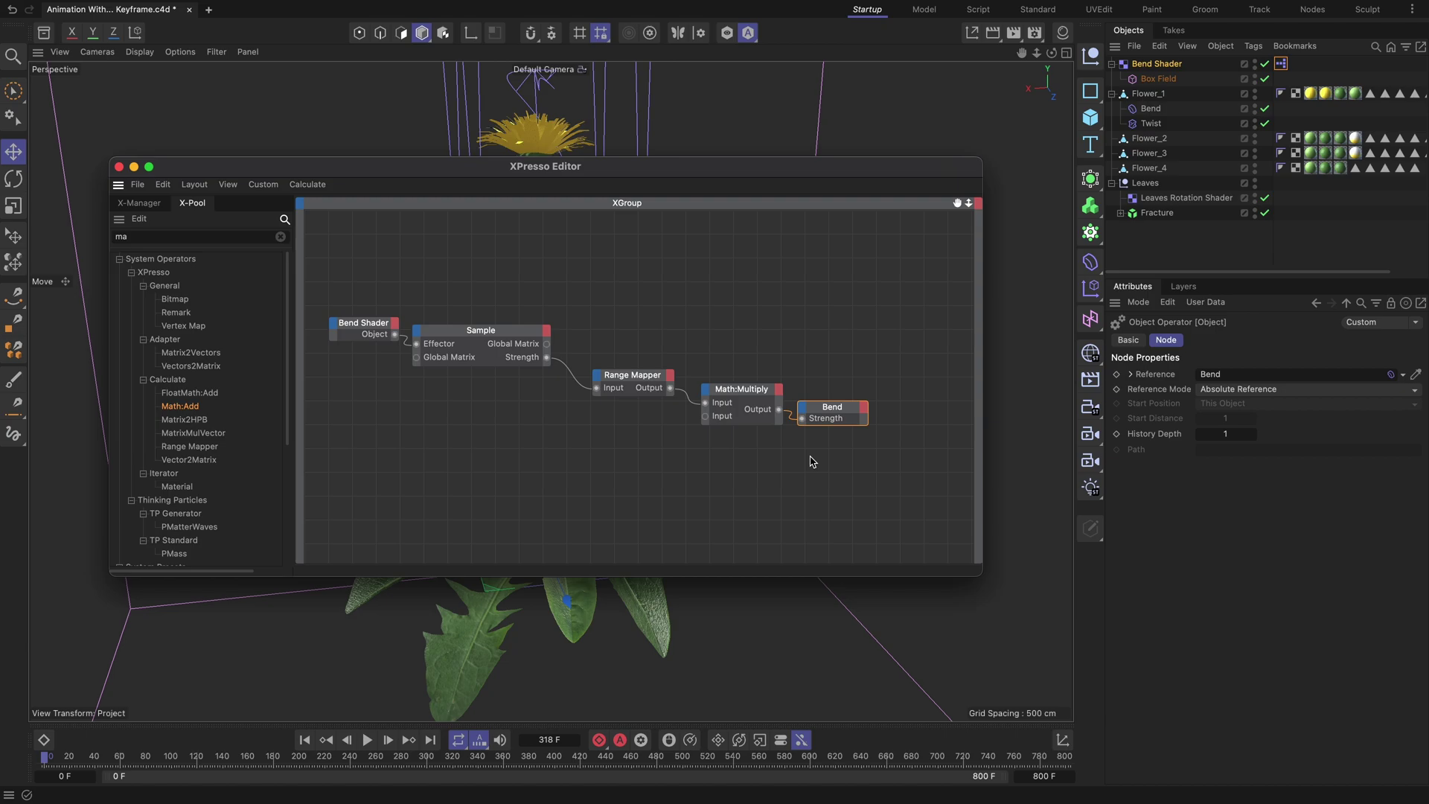
pyautogui.click(119, 167)
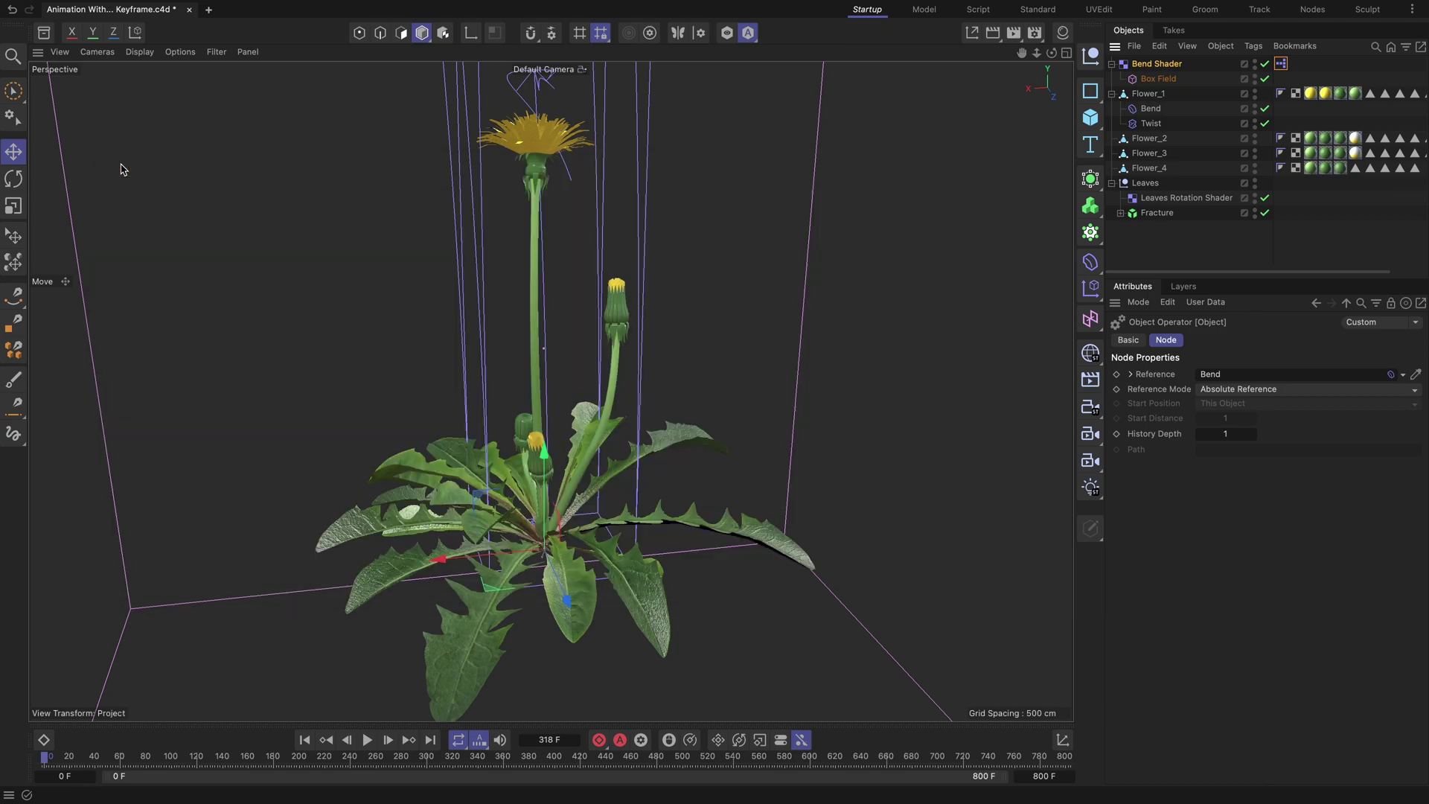
# Step: Duplicate the Bend Shader and rename the copy 'Twist Shader'
pyautogui.click(1171, 66)
pyautogui.hotkey('ctrl', 'c')
pyautogui.hotkey('ctrl', 'v')
pyautogui.doubleClick(1184, 64)
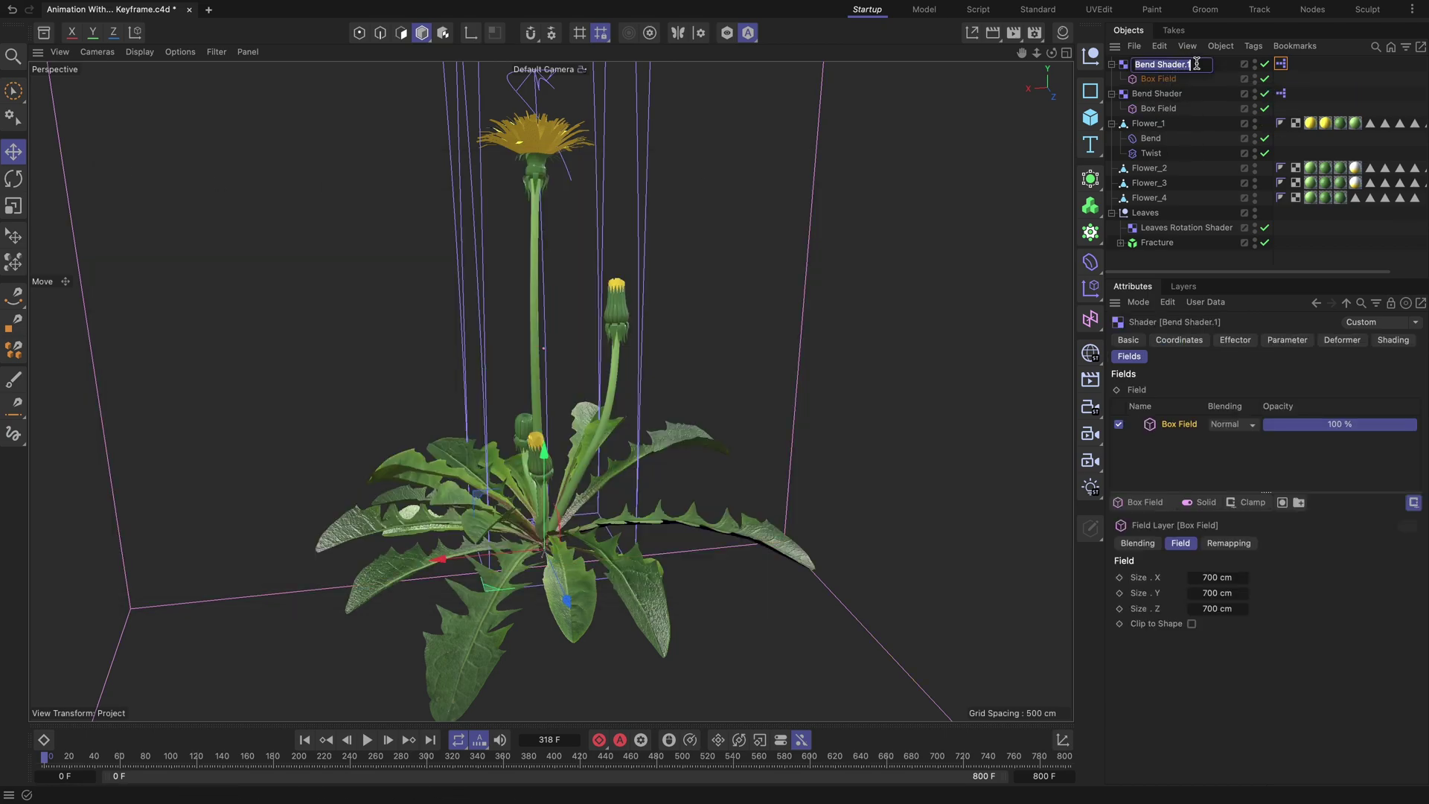
pyautogui.write('Twist Shader')
pyautogui.press('Return')
# Step: Give the Twist Shader's noise seed 677 and Global Scale 120%, then open its XPresso graph
pyautogui.click(1392, 339)
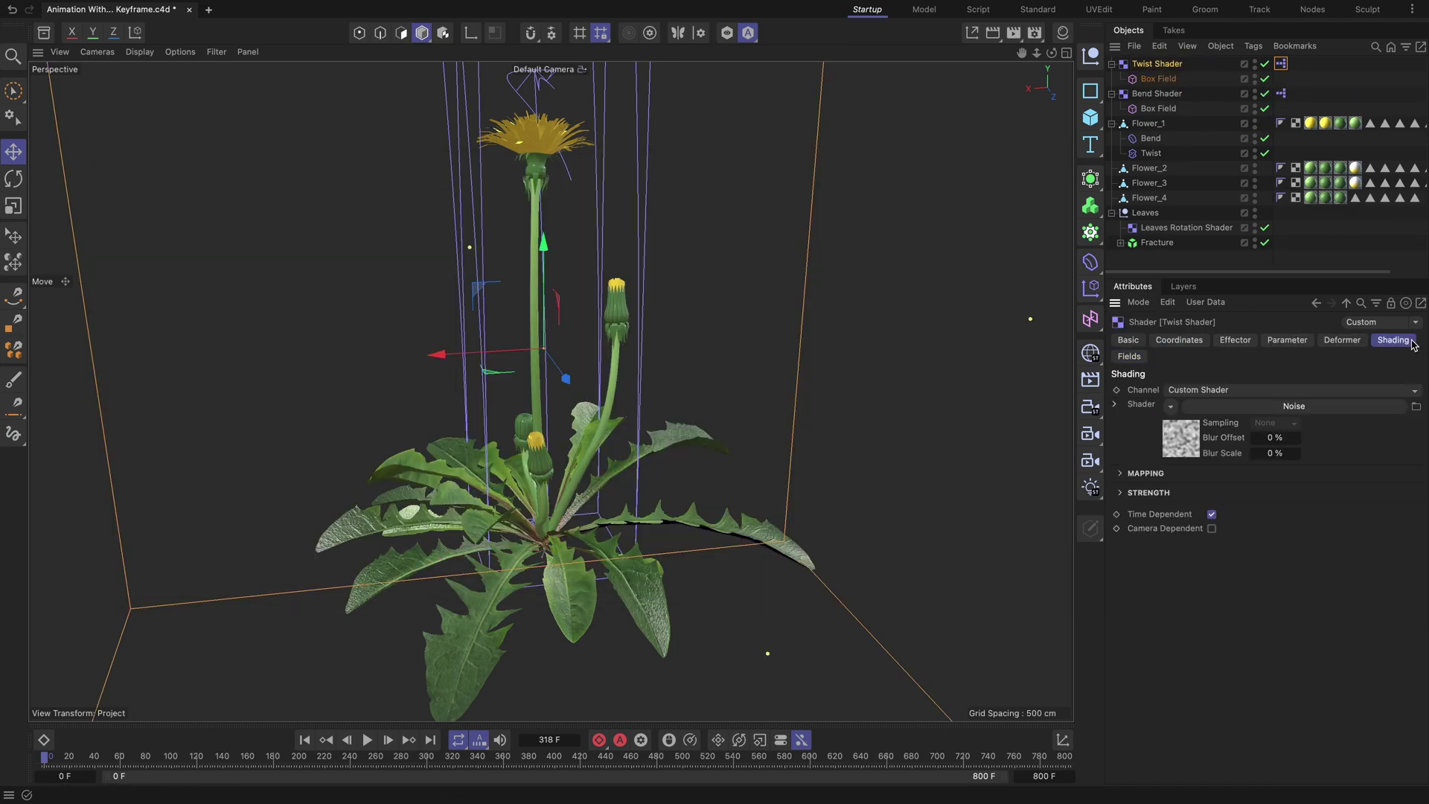
pyautogui.click(1197, 438)
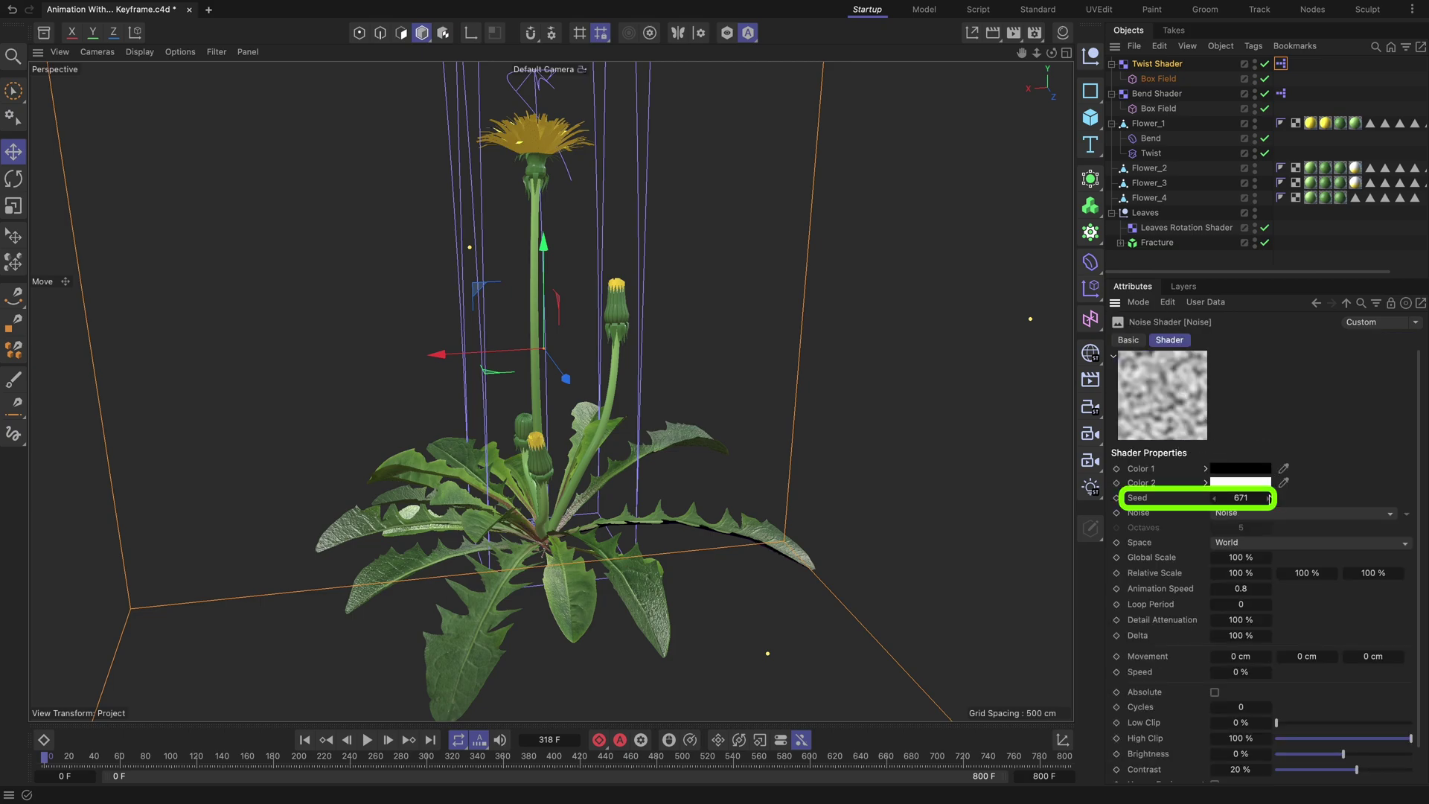
pyautogui.click(1269, 498)
pyautogui.click(1269, 498)
pyautogui.click(1269, 498)
pyautogui.doubleClick(1262, 558)
pyautogui.write('120')
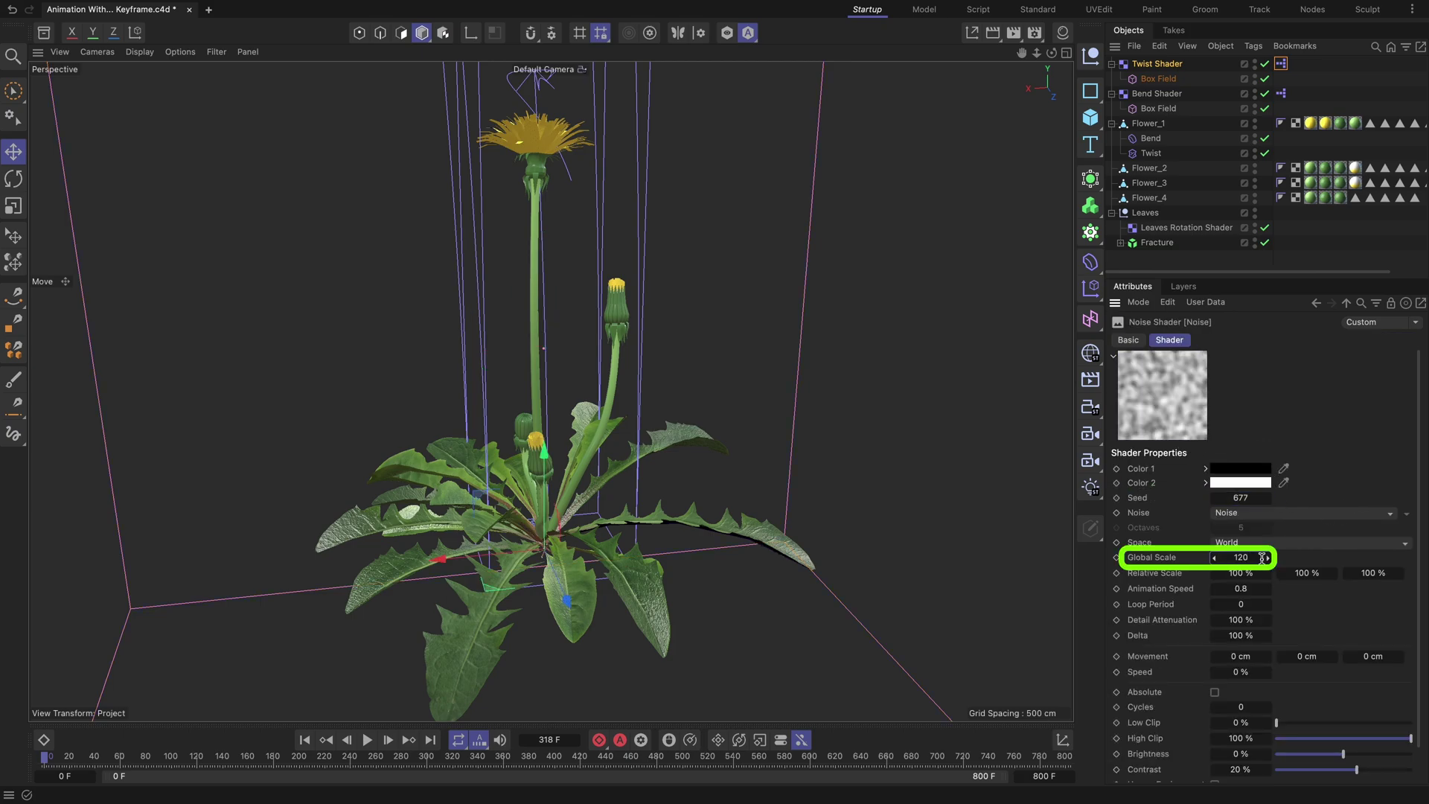
pyautogui.press('Return')
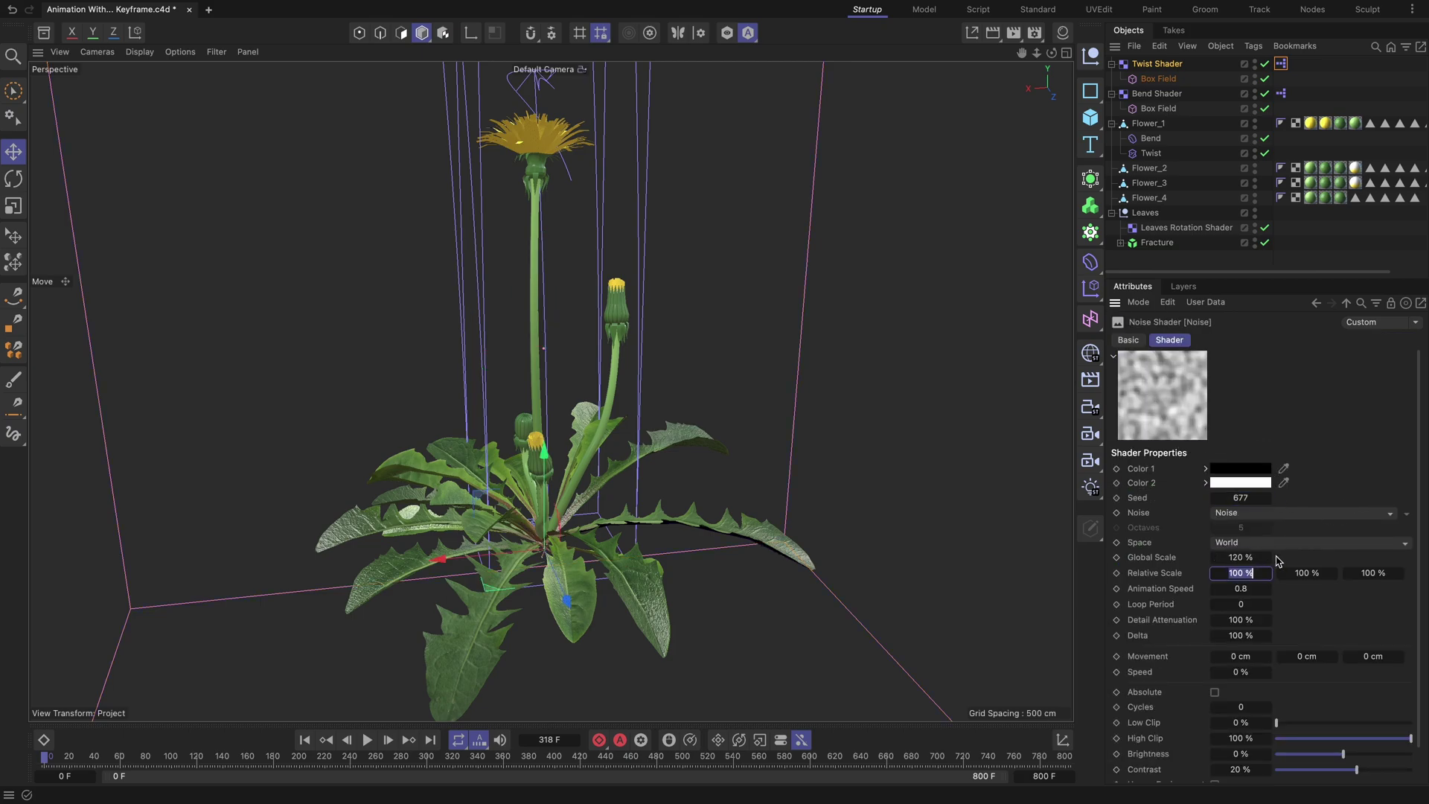
pyautogui.doubleClick(1281, 63)
pyautogui.moveTo(1283, 54); pyautogui.dragTo(817, 113)
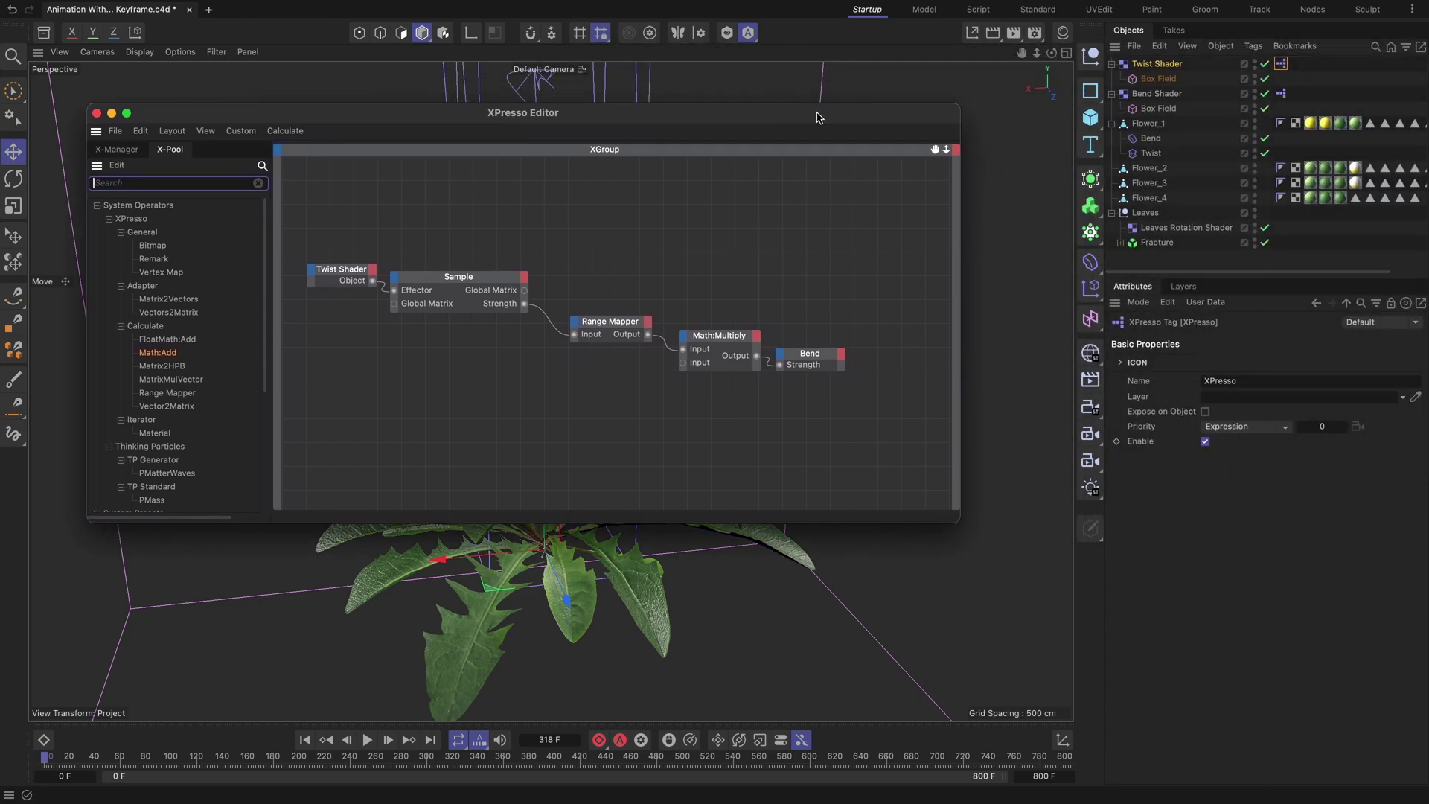
# Step: Set the Twist graph's Range Mapper output to run from -30 to 30
pyautogui.click(610, 325)
pyautogui.click(1215, 536)
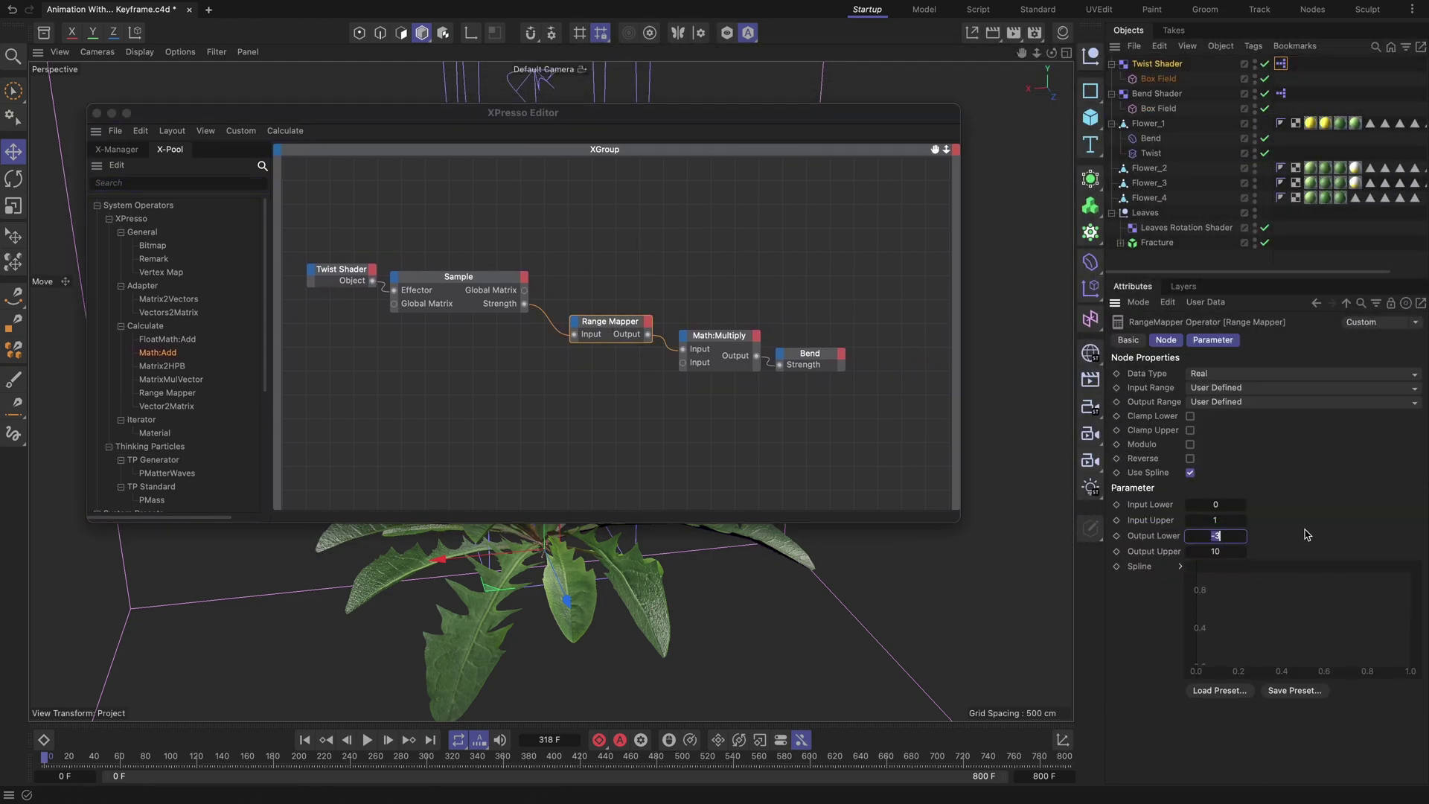
pyautogui.write('-30')
pyautogui.press('Tab')
pyautogui.write('30')
pyautogui.press('Return')
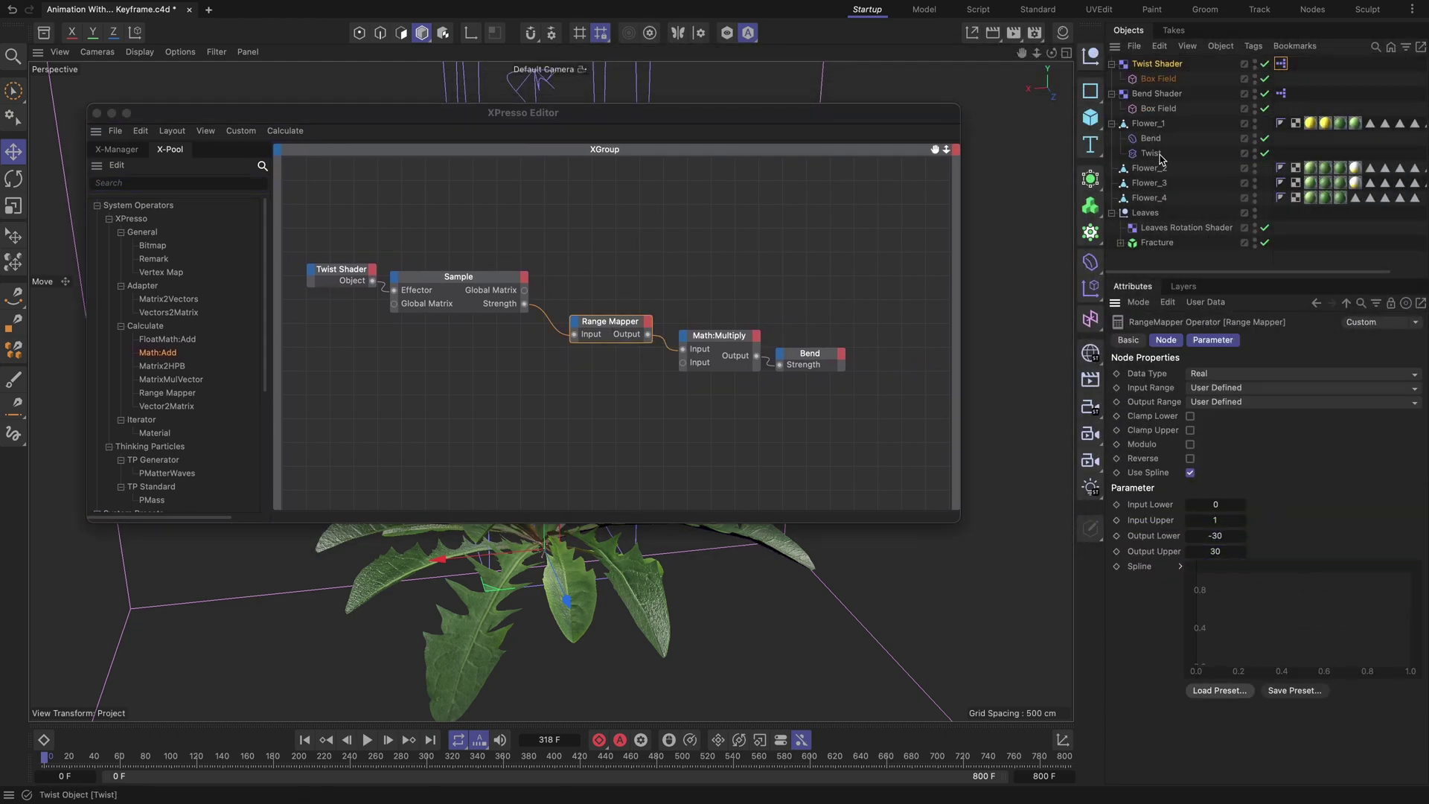
# Step: Add the Twist deformer to the graph with an Angle input port
pyautogui.moveTo(914, 357); pyautogui.dragTo(815, 402)
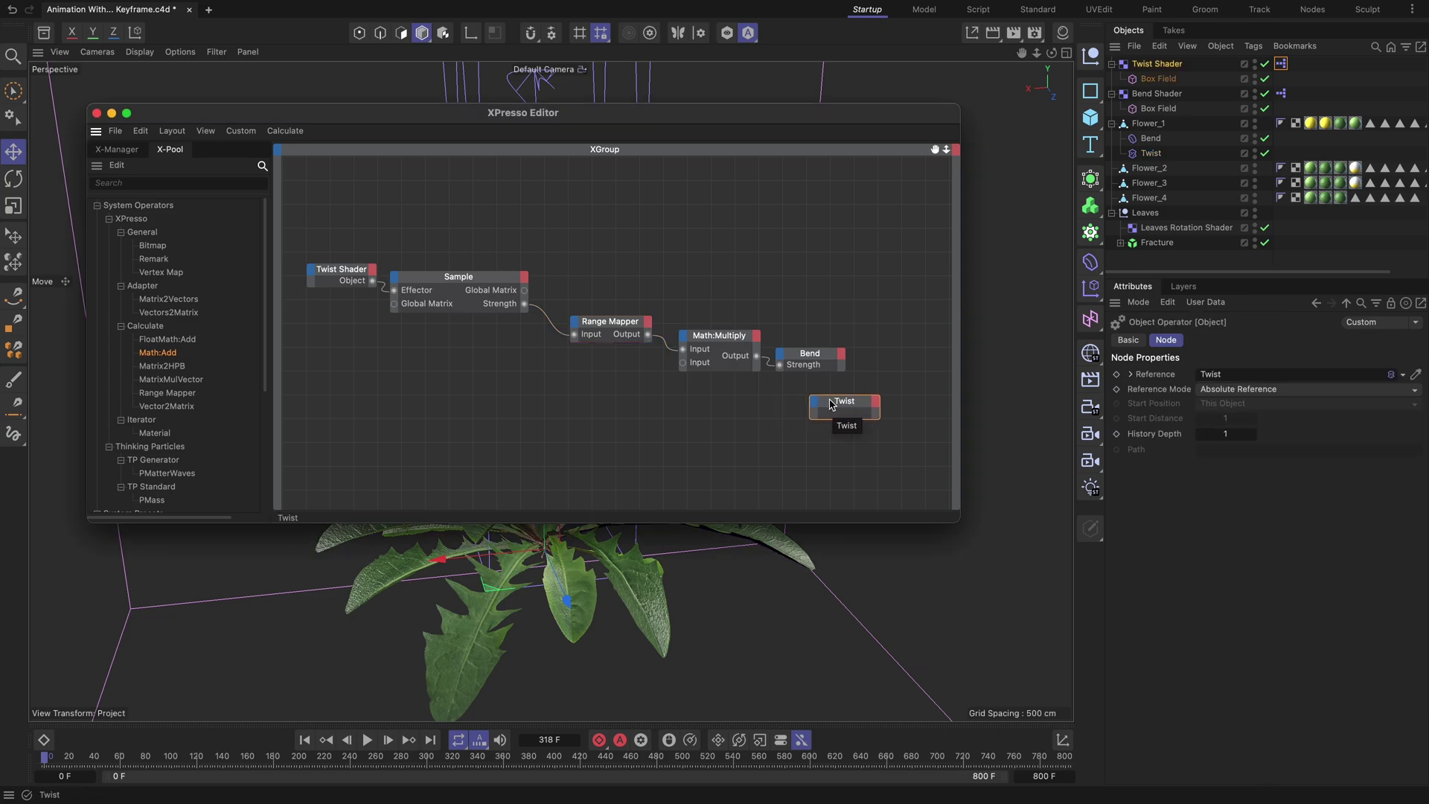
pyautogui.click(814, 405)
pyautogui.moveTo(878, 542)
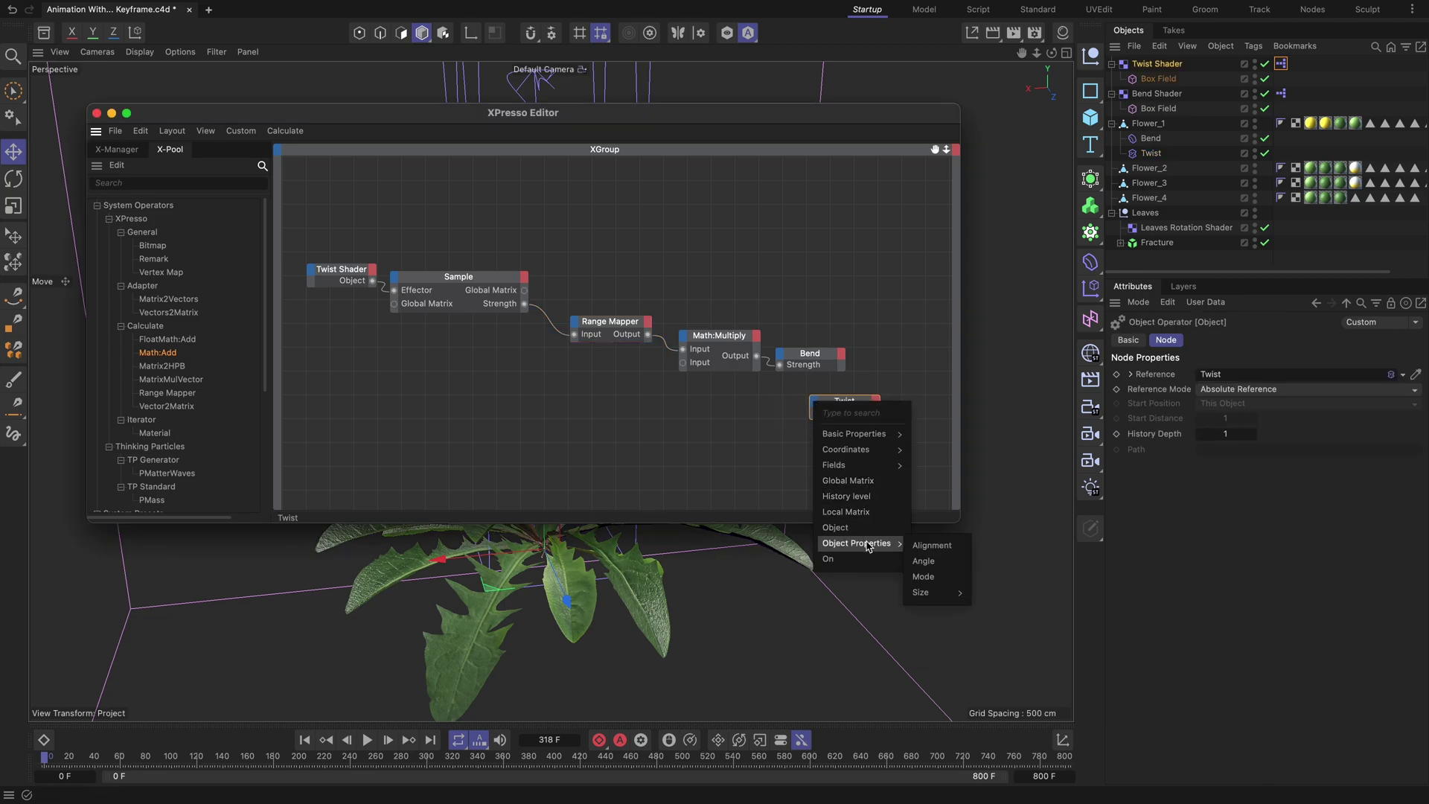
pyautogui.click(929, 564)
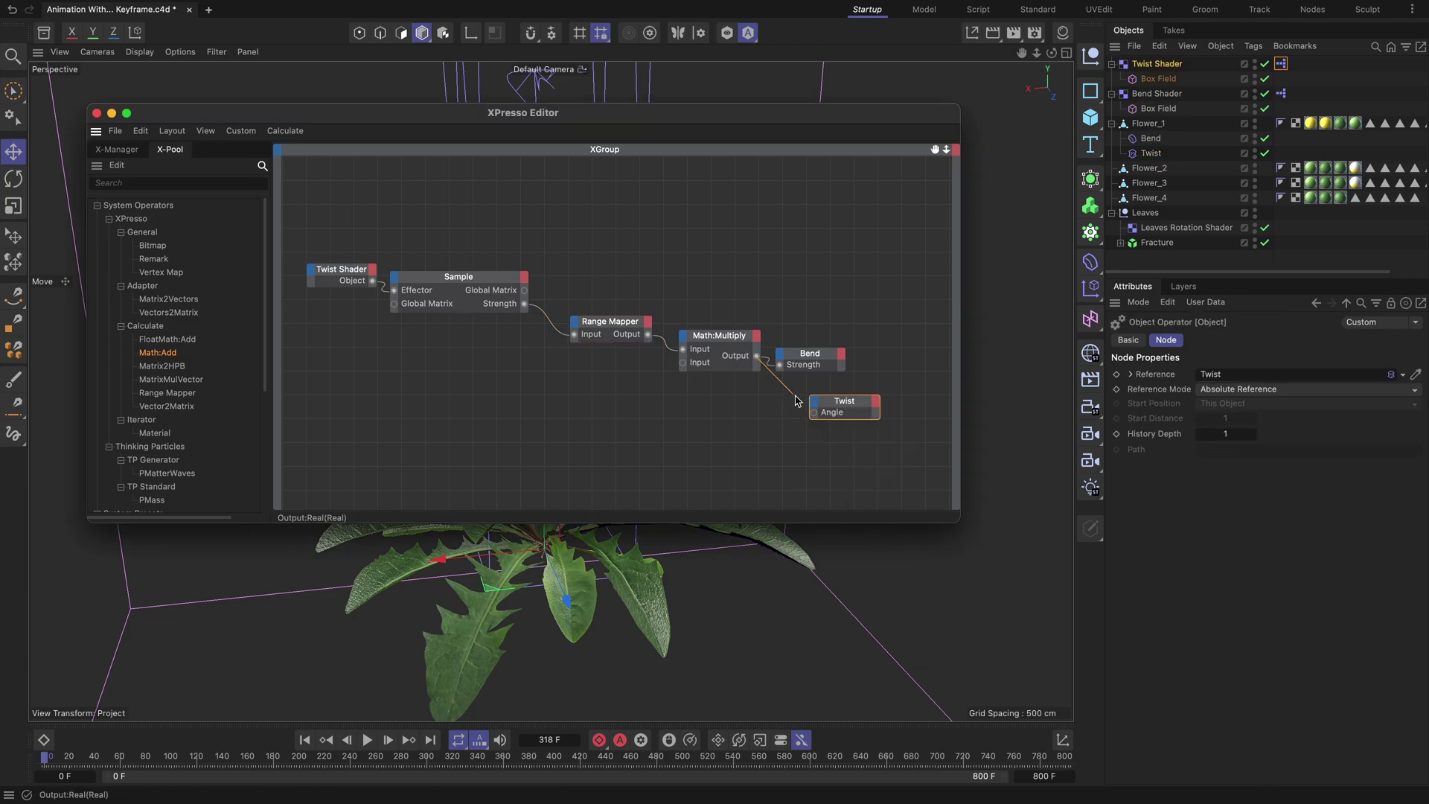